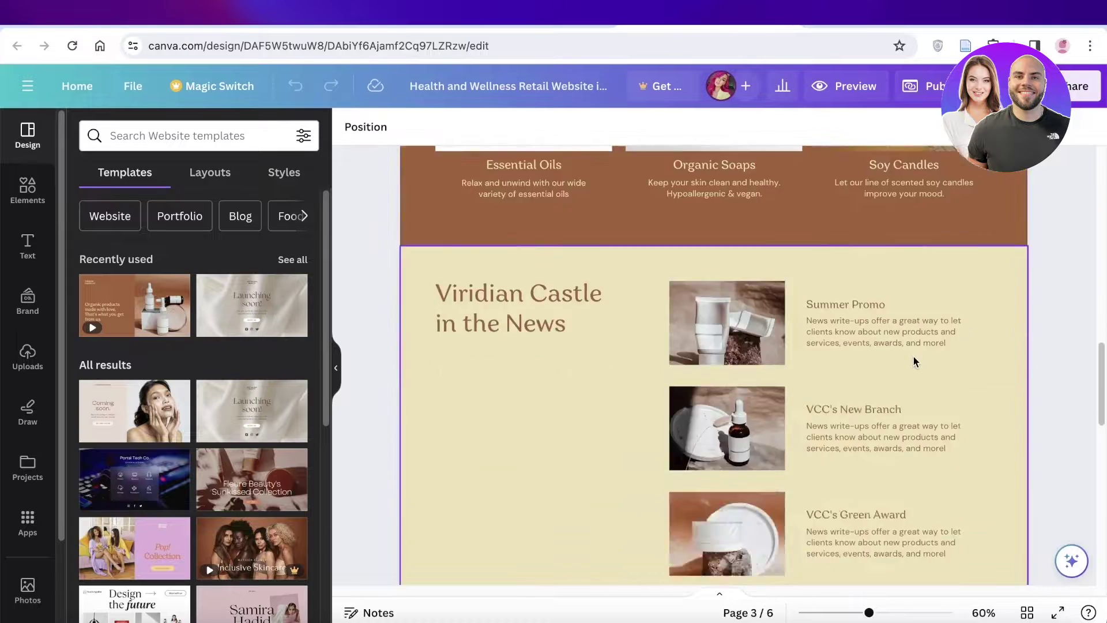
Step: Scroll through the pages of the Canva Health and Wellness Retail Website template
scroll(926, 362, up, 20)
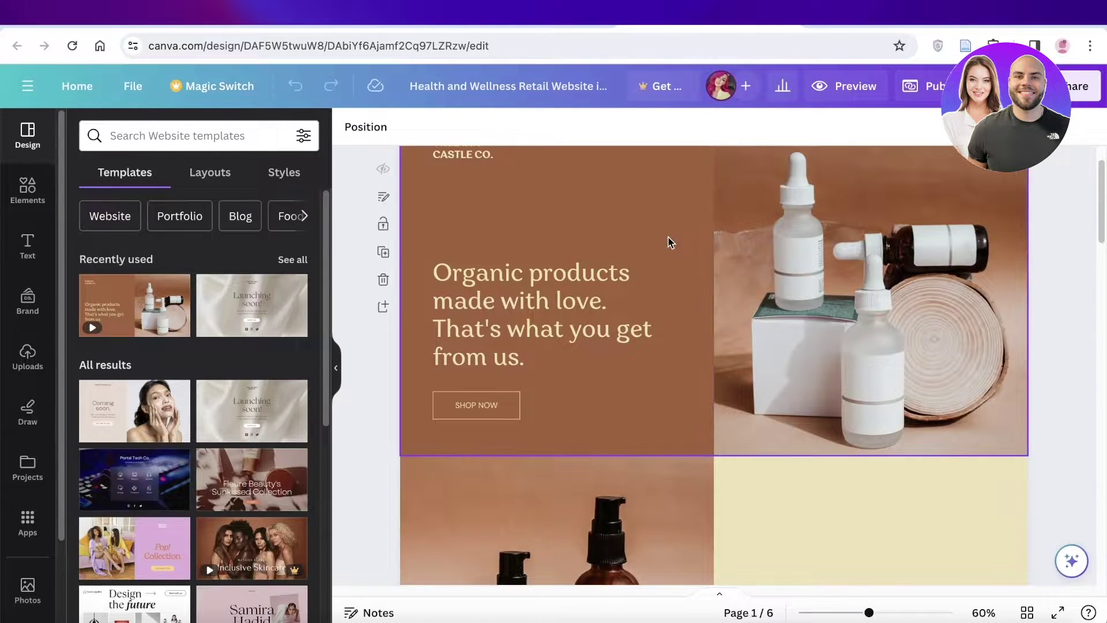
scroll(670, 240, up, 2)
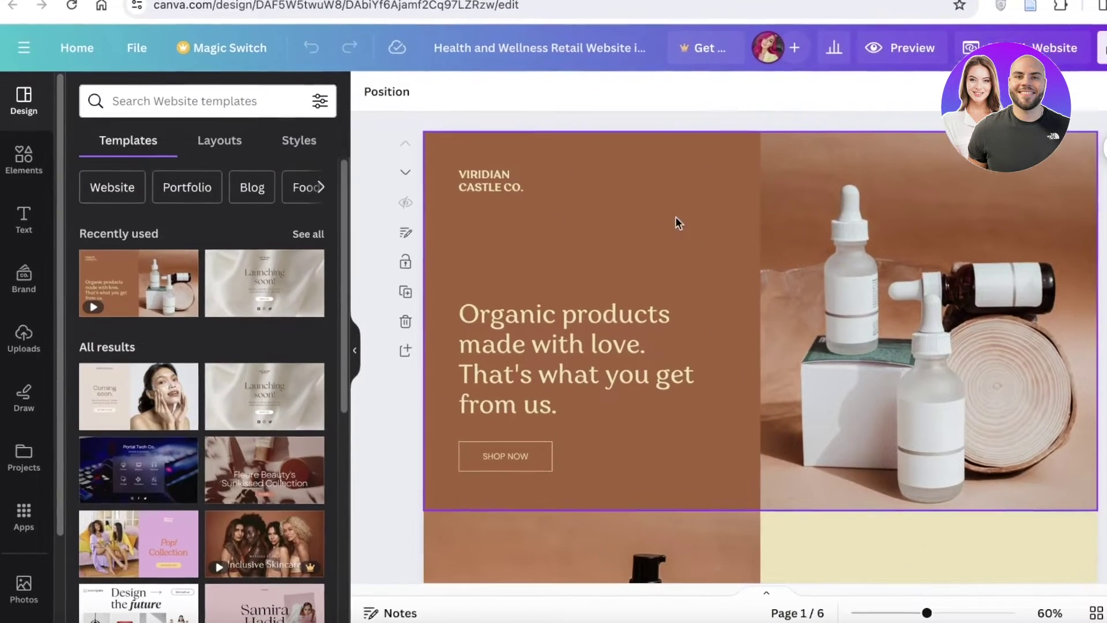
scroll(529, 388, down, 4)
scroll(588, 360, down, 4)
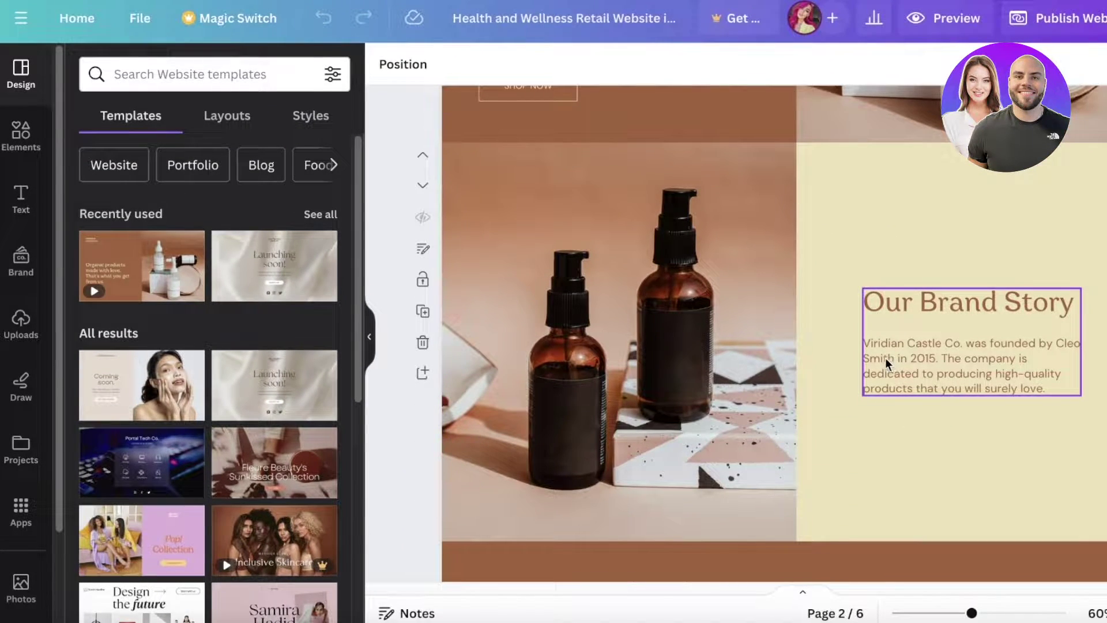
scroll(884, 358, up, 1)
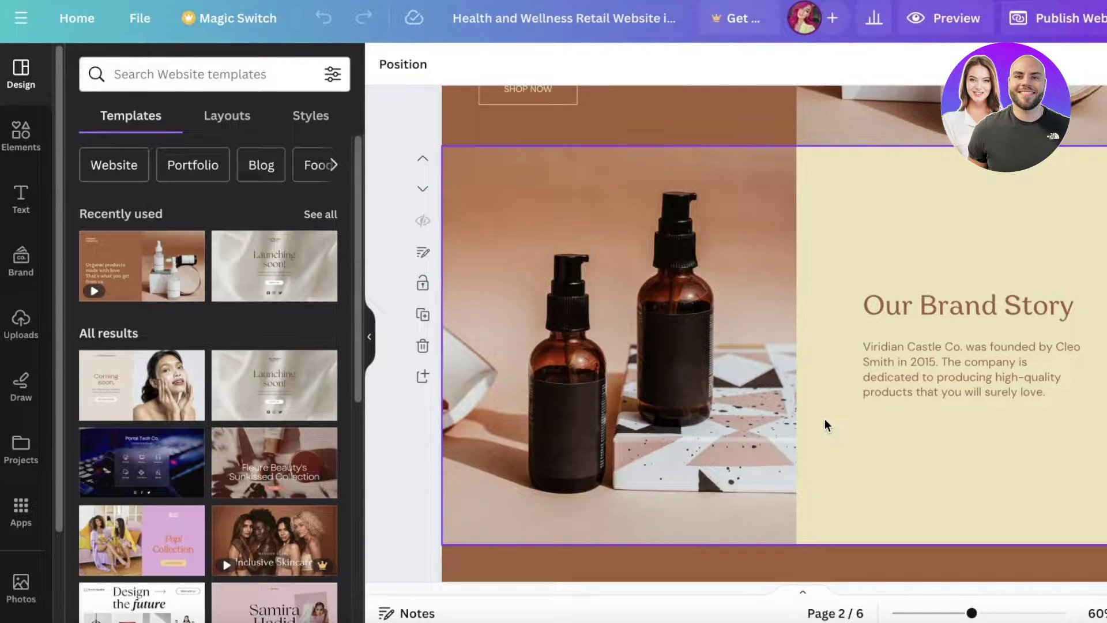
scroll(813, 309, up, 5)
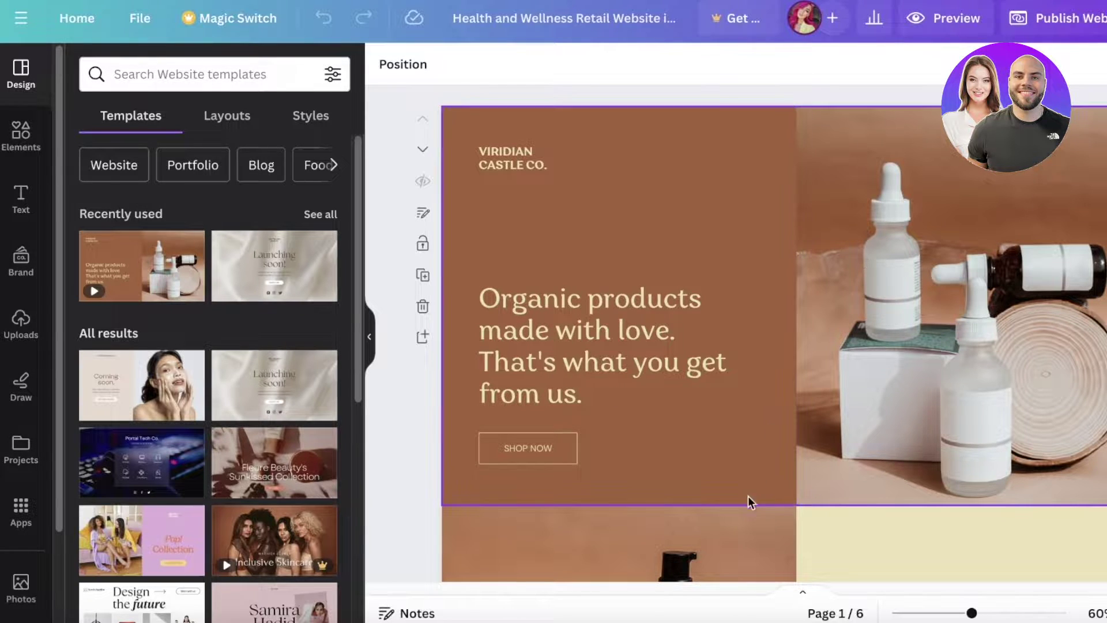
scroll(980, 404, down, 3)
scroll(1035, 354, down, 4)
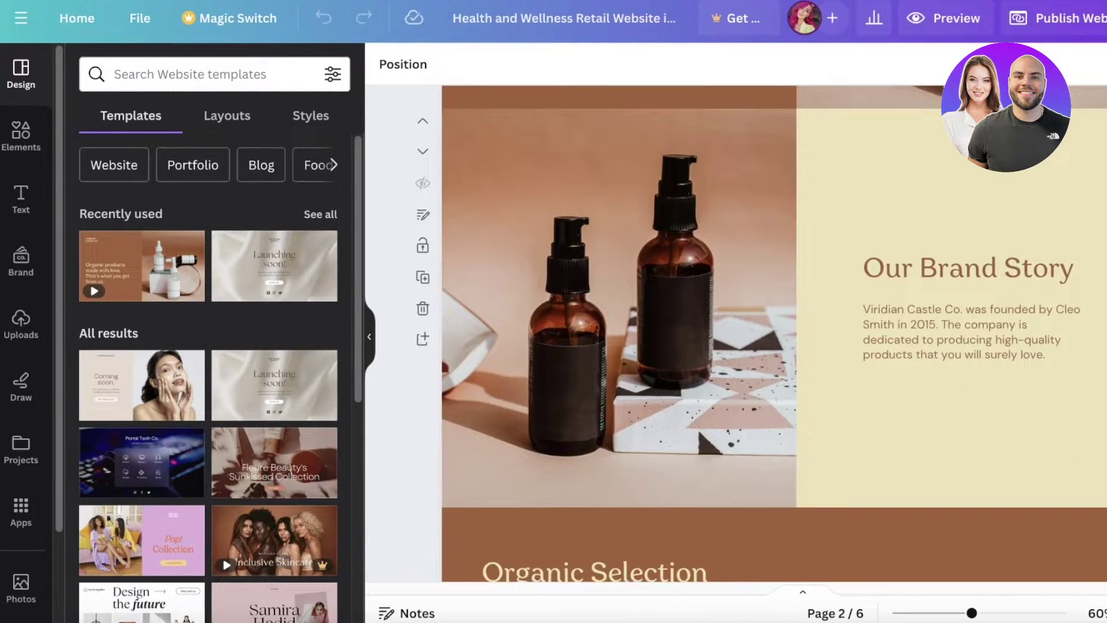
scroll(773, 297, down, 1)
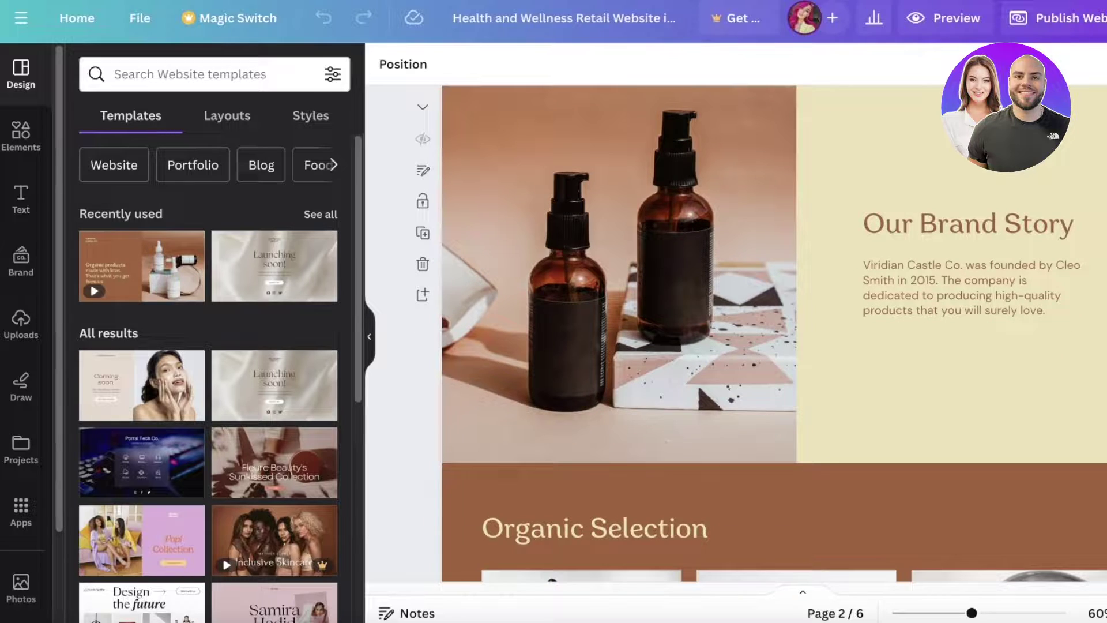
scroll(1021, 367, down, 4)
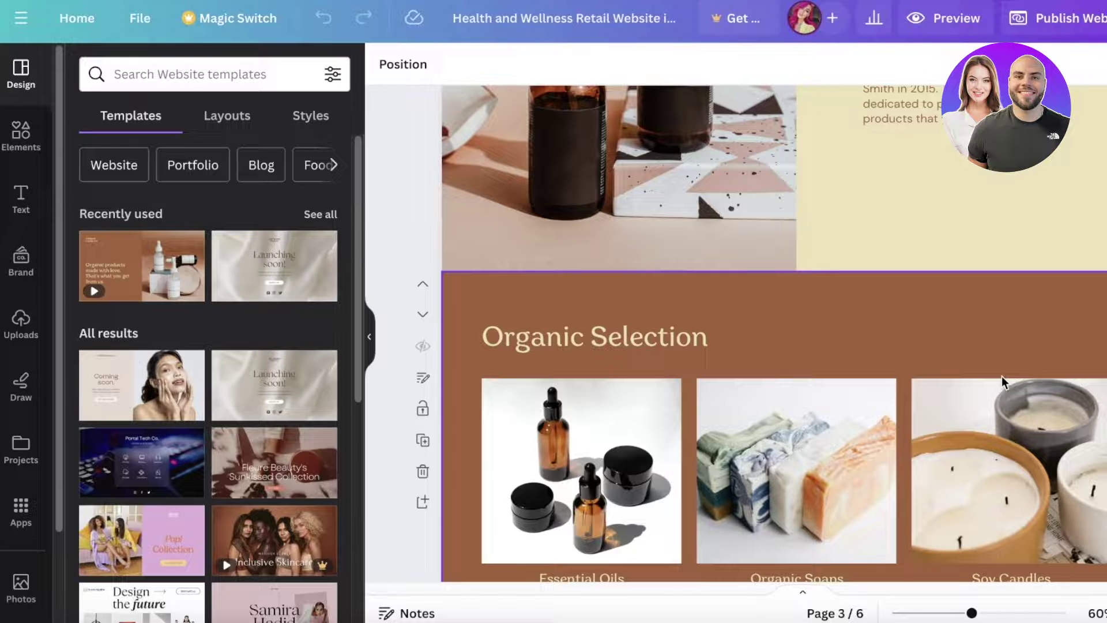
scroll(1001, 376, down, 4)
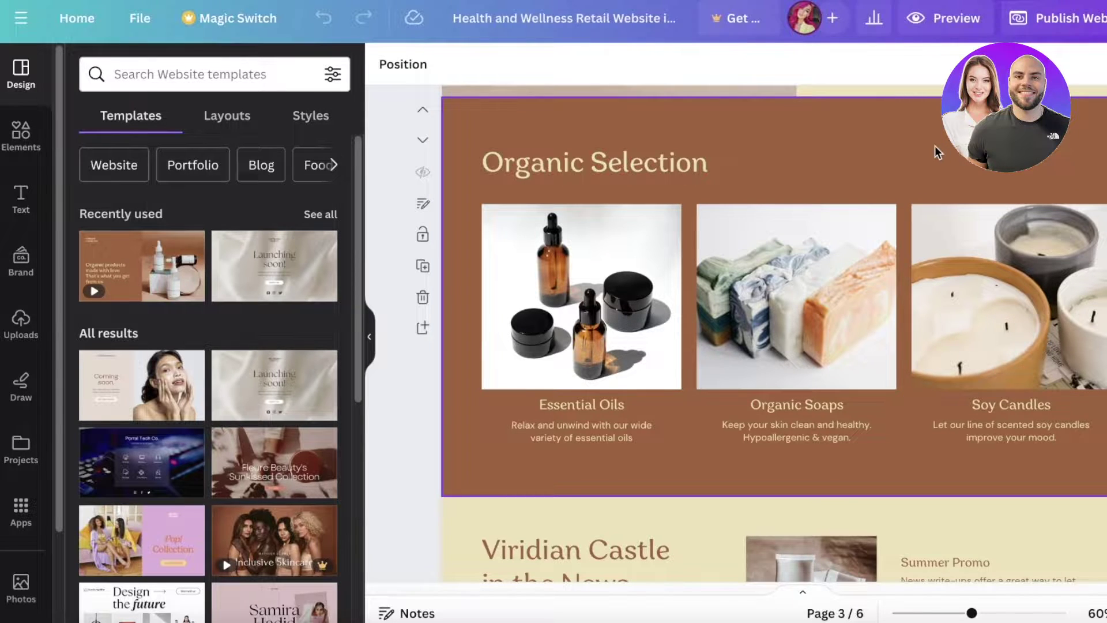
scroll(936, 147, down, 3)
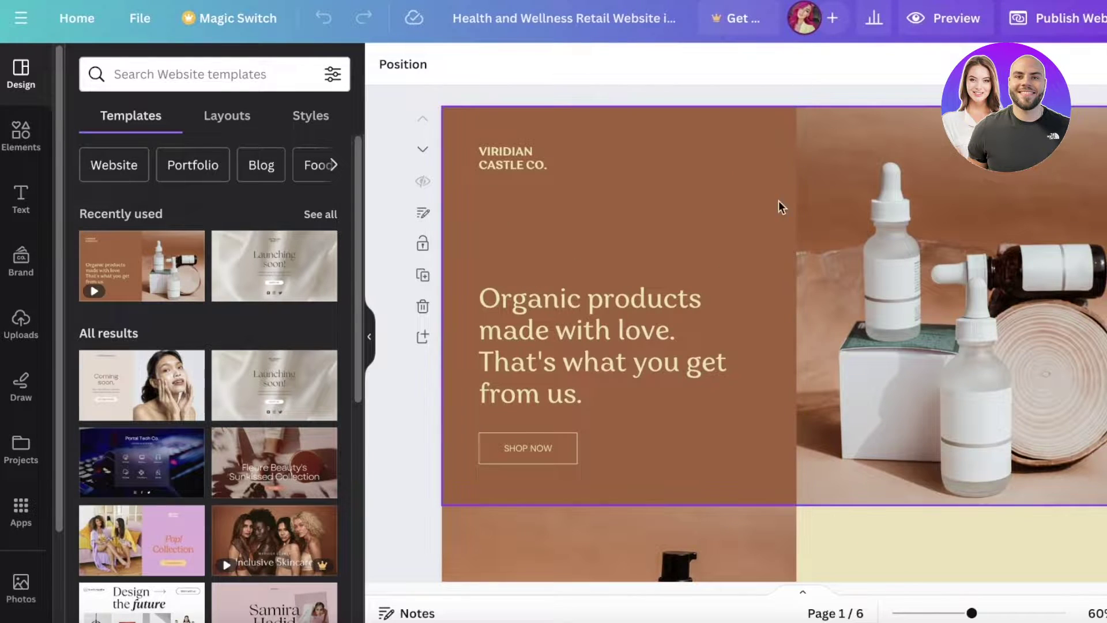
scroll(778, 202, down, 1)
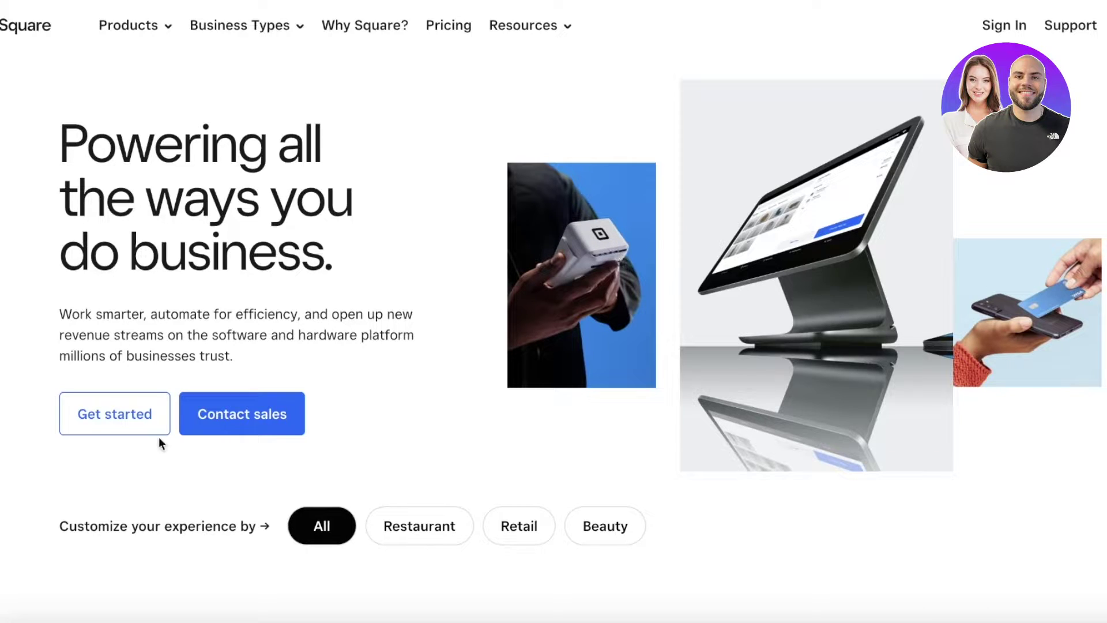
Step: Start a new Square account, filling in the saved email address and confirming it
click(130, 421)
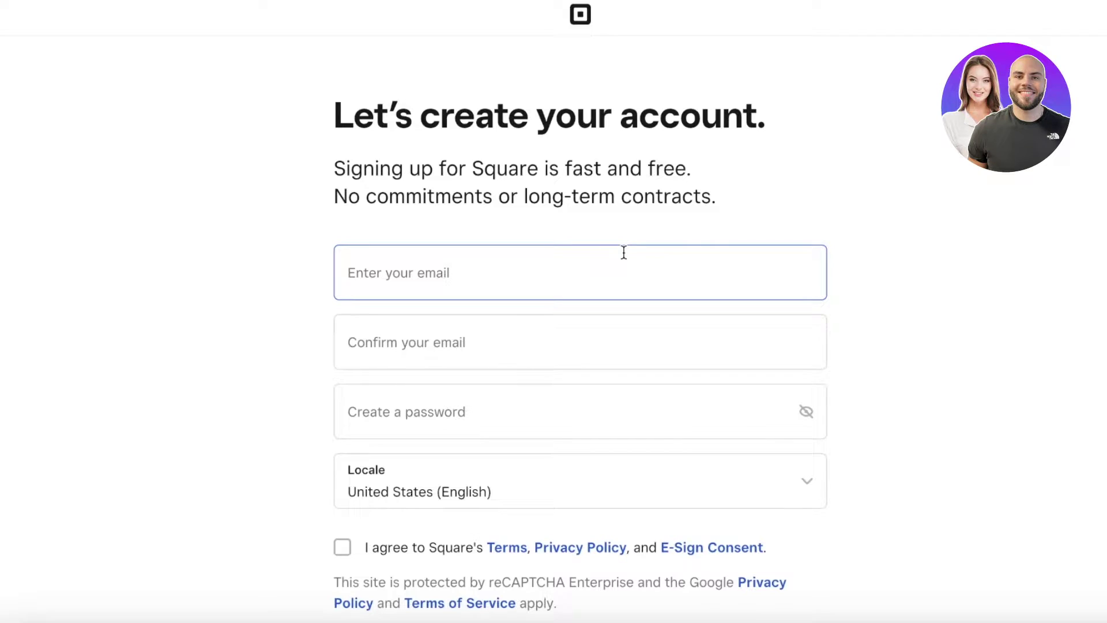
click(623, 252)
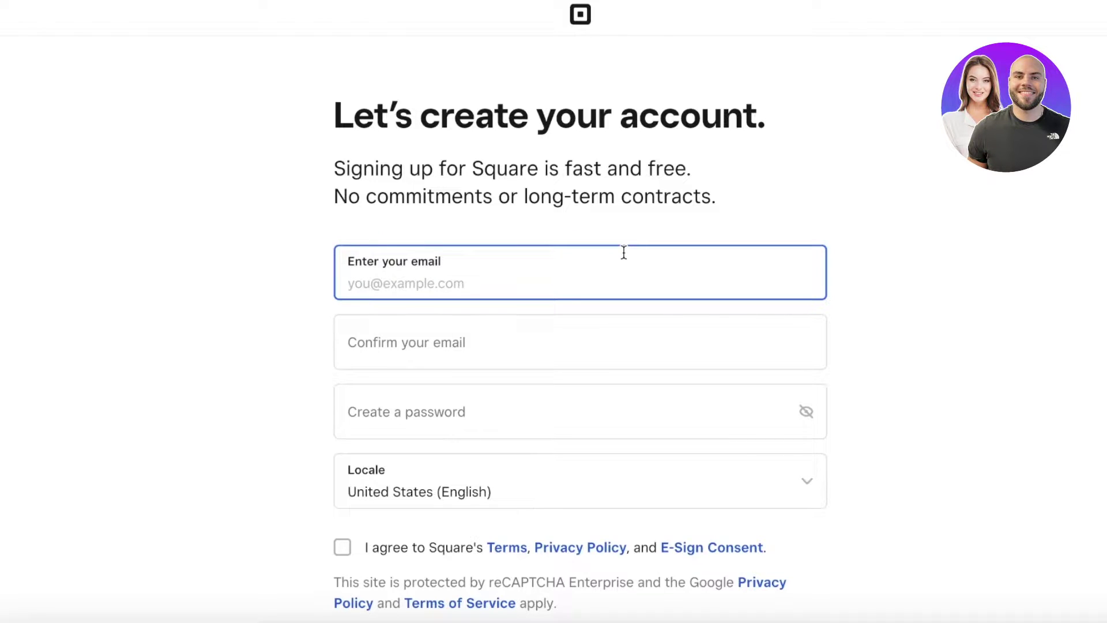
text(w)
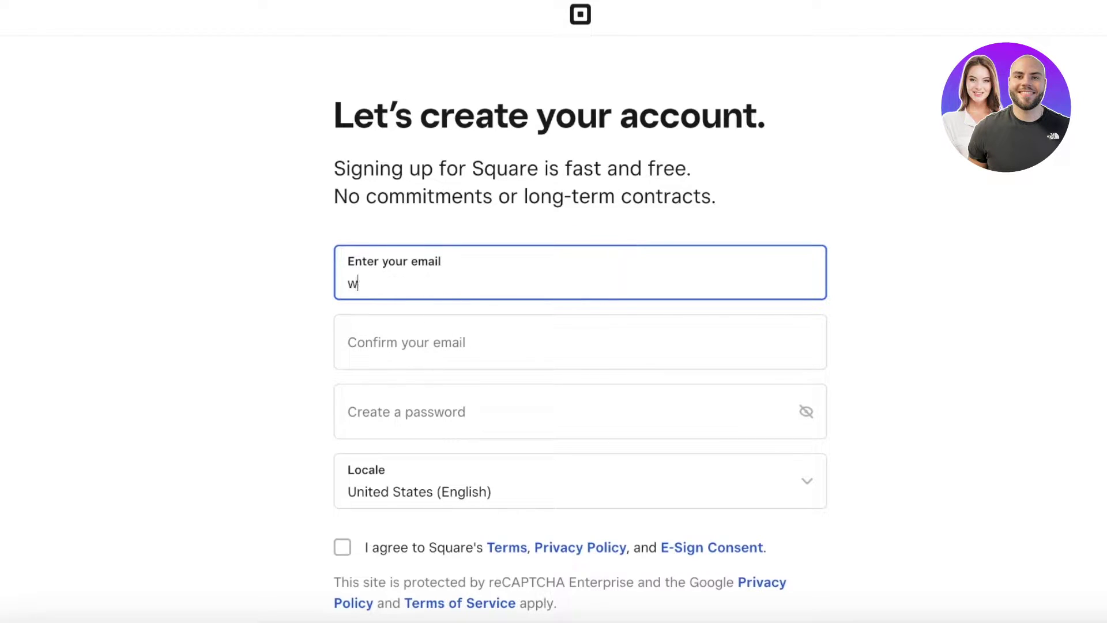
text(eab)
key(Down)
key(Return)
click(650, 331)
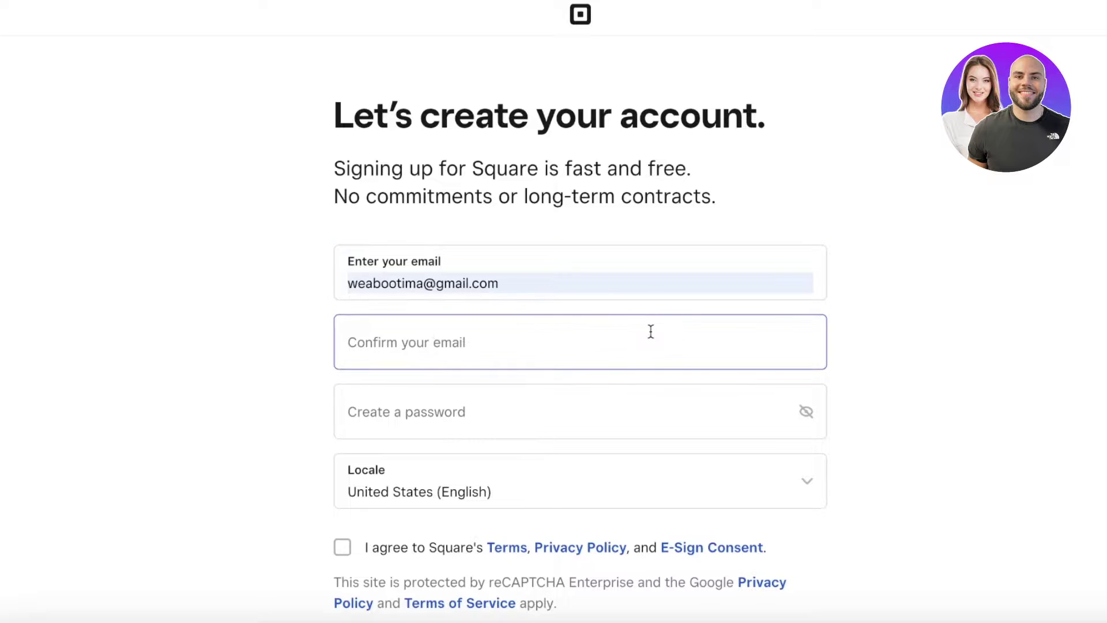
click(580, 398)
Step: Agree to the terms and submit the sign-up form, which reports the email is already in use
click(571, 410)
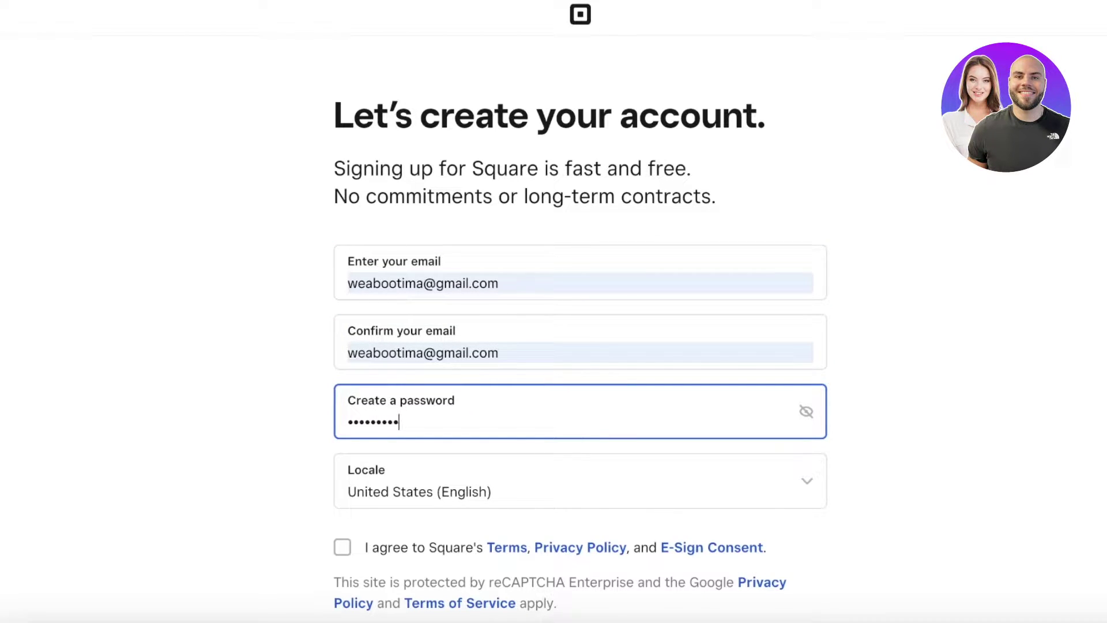
scroll(569, 494, down, 1)
click(645, 548)
scroll(668, 507, down, 3)
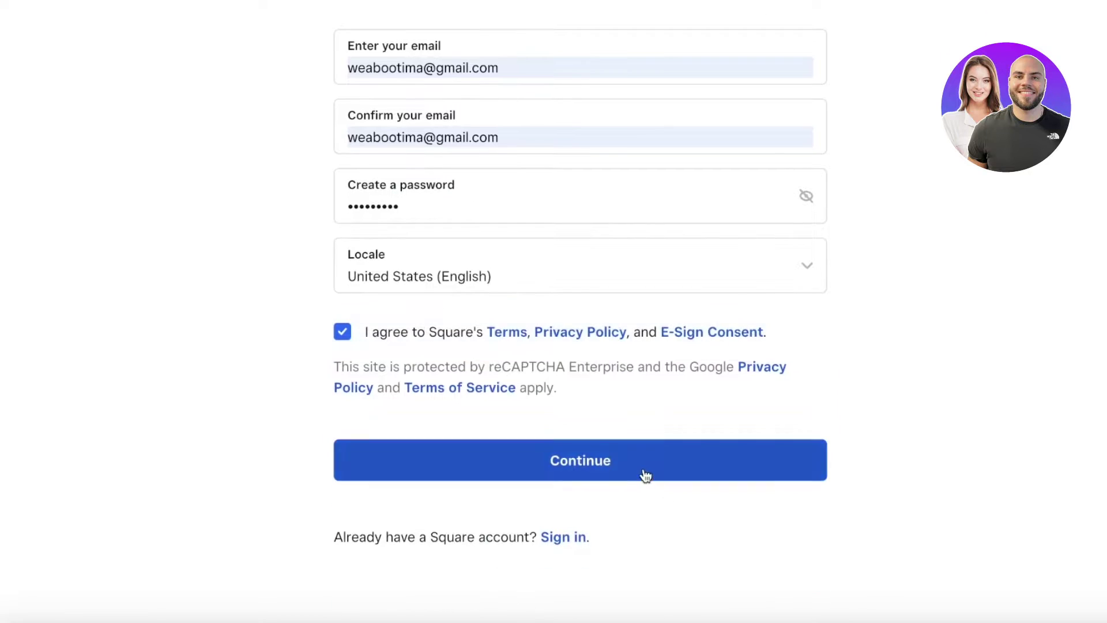
click(643, 462)
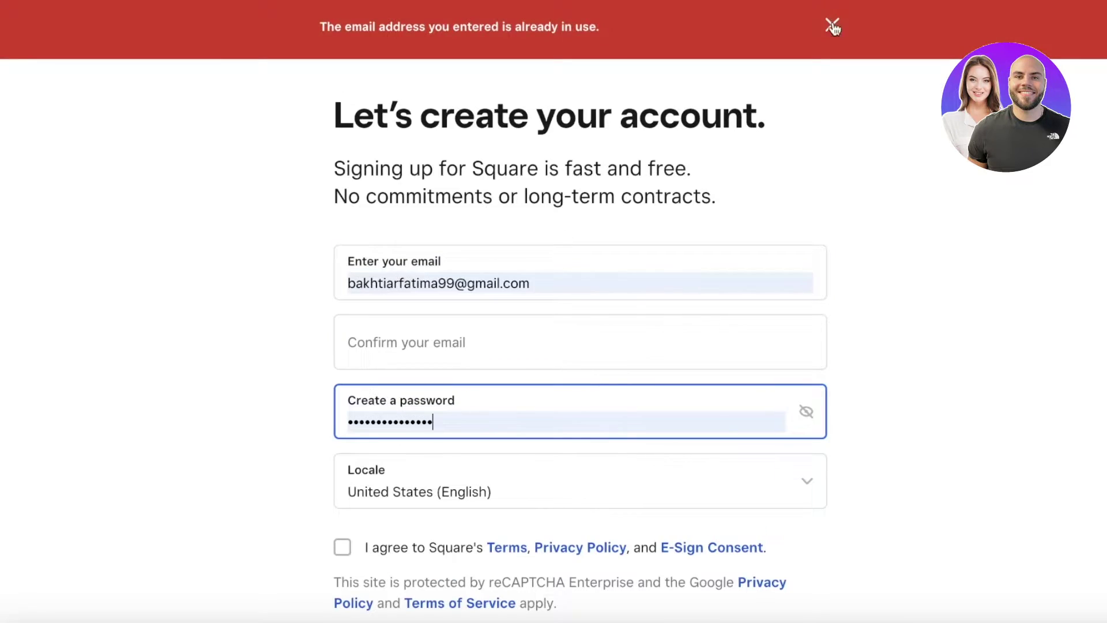
scroll(702, 230, down, 3)
click(702, 179)
scroll(596, 409, down, 1)
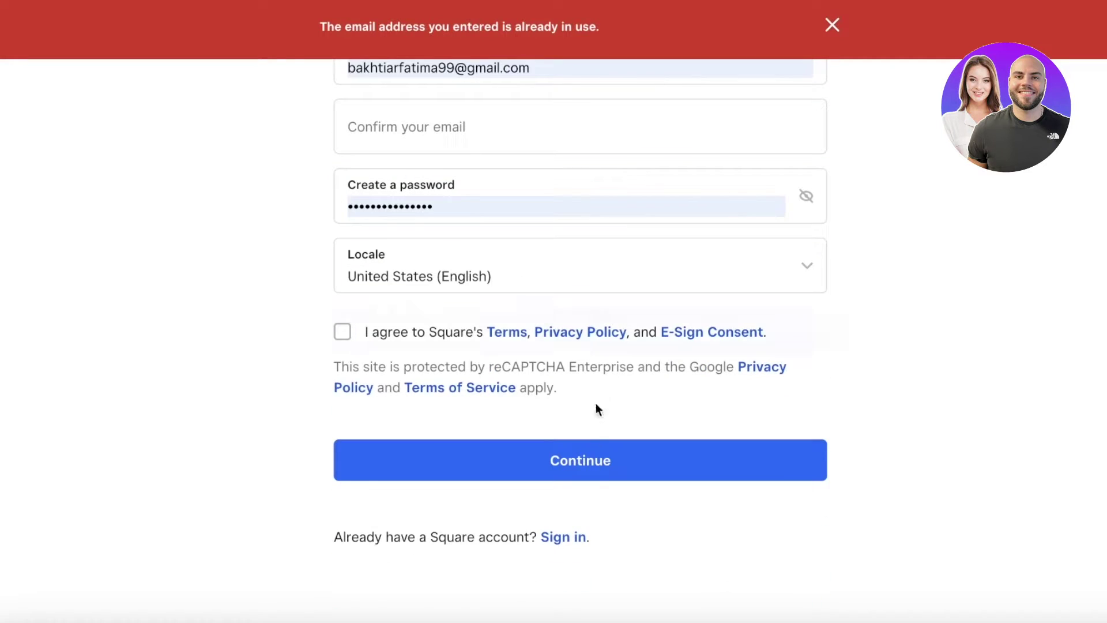
Step: Sign in with the saved account email and continue past the prompt to the dashboard
click(578, 538)
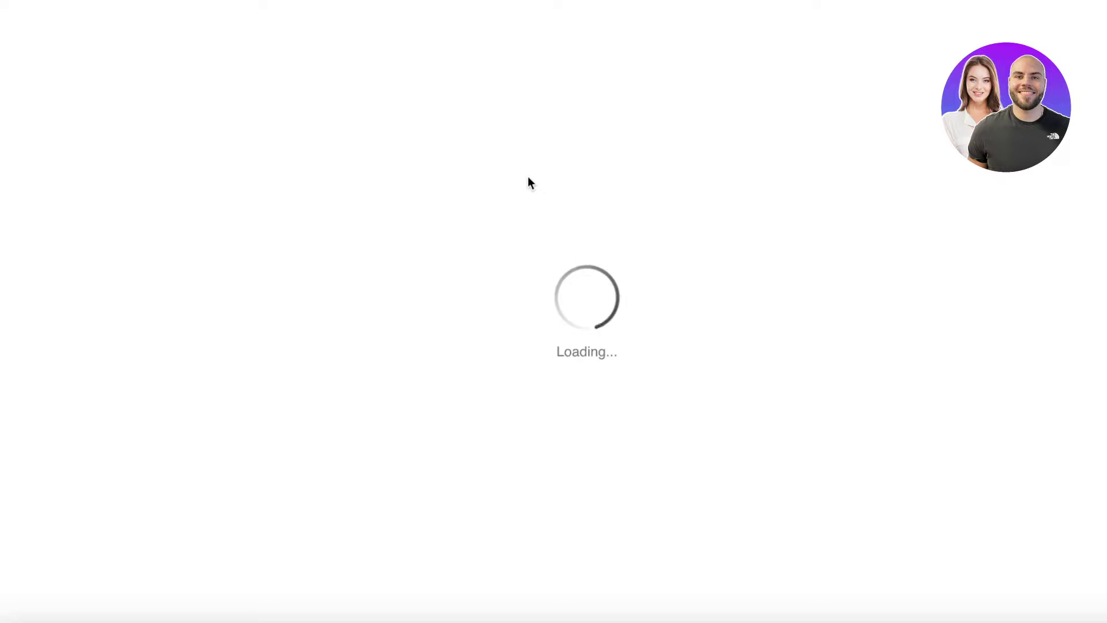
triple_click(517, 307)
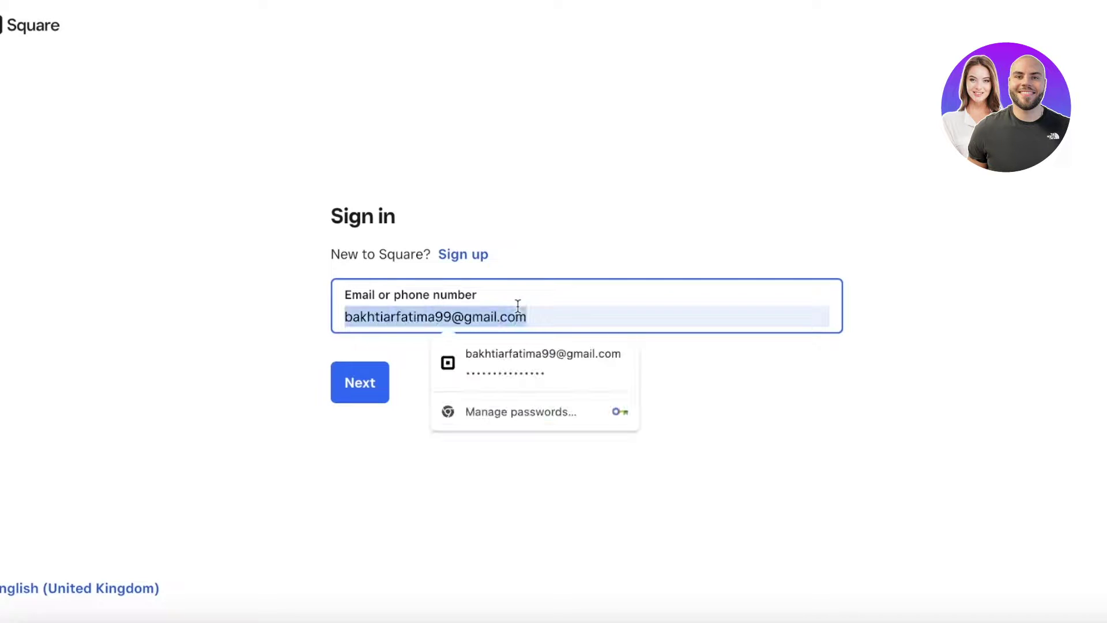
text(we)
click(510, 352)
click(352, 395)
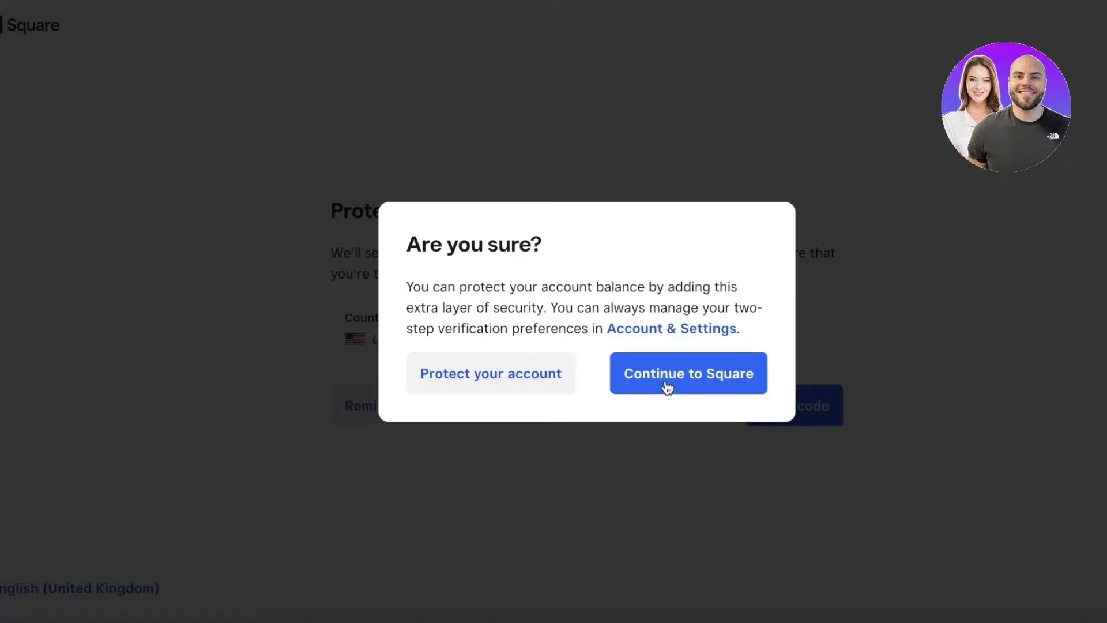
click(667, 386)
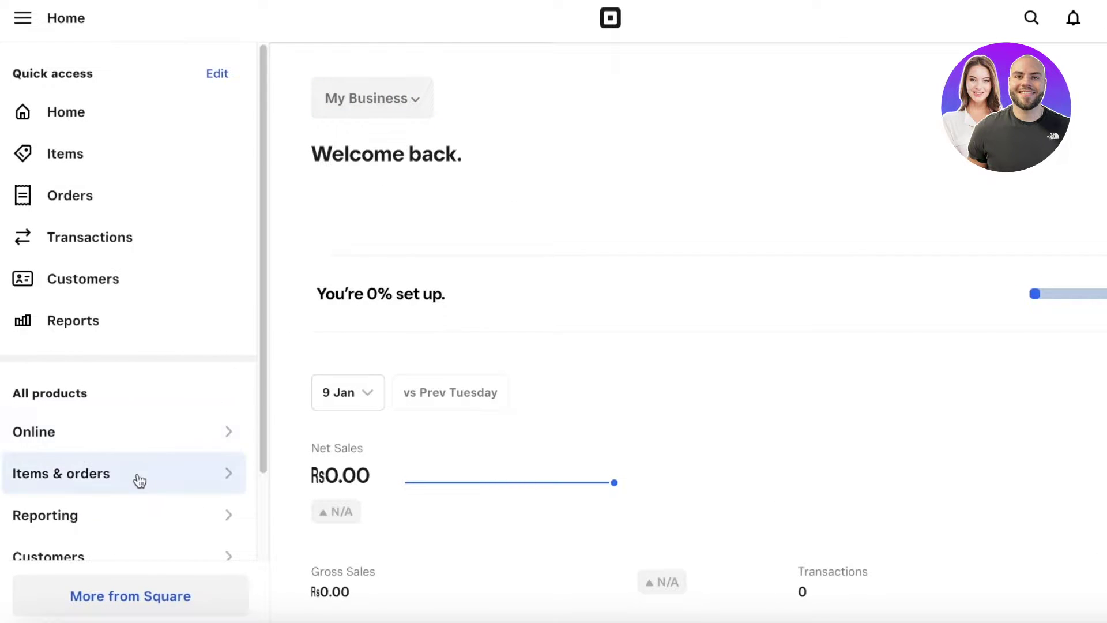
Step: Peek at the online sales channel options, return to Home, and close the account panel
scroll(132, 455, down, 2)
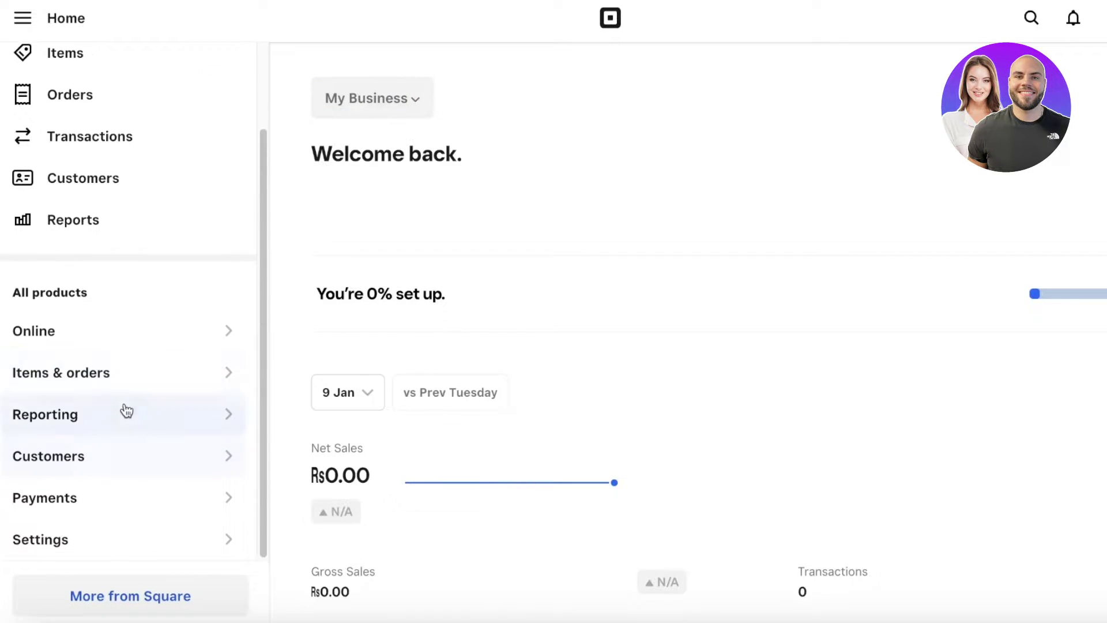
click(106, 346)
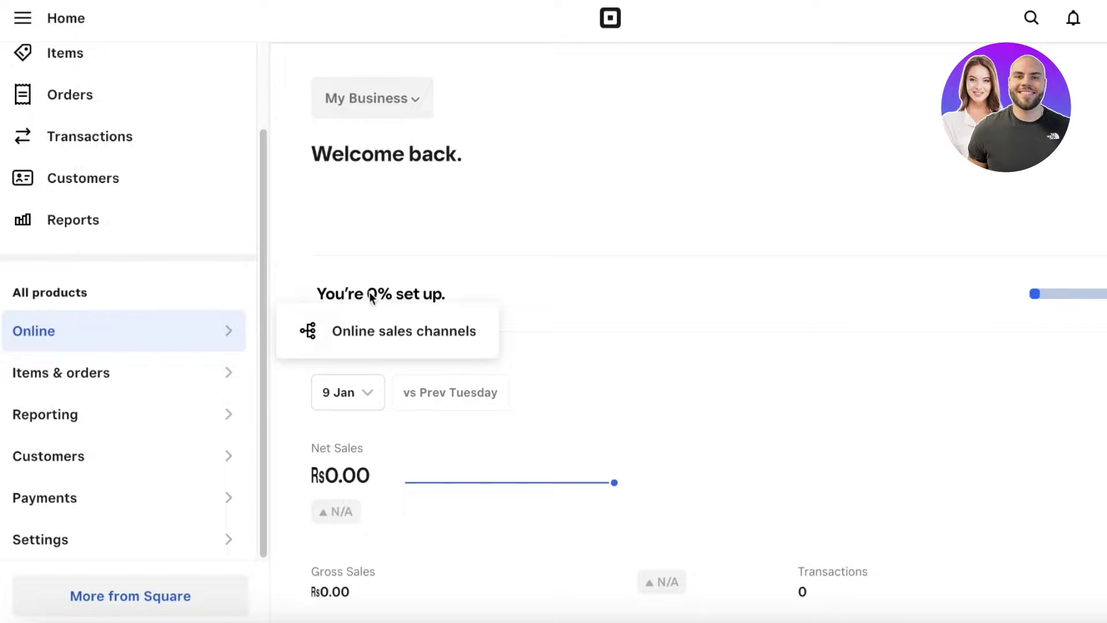
click(611, 265)
scroll(166, 261, up, 2)
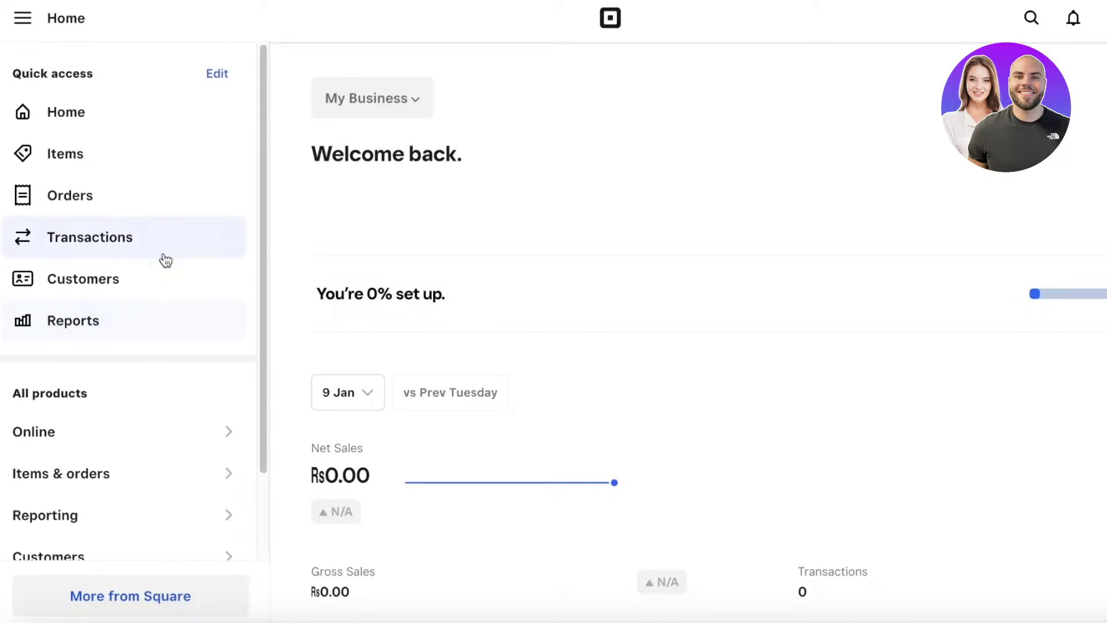
click(114, 120)
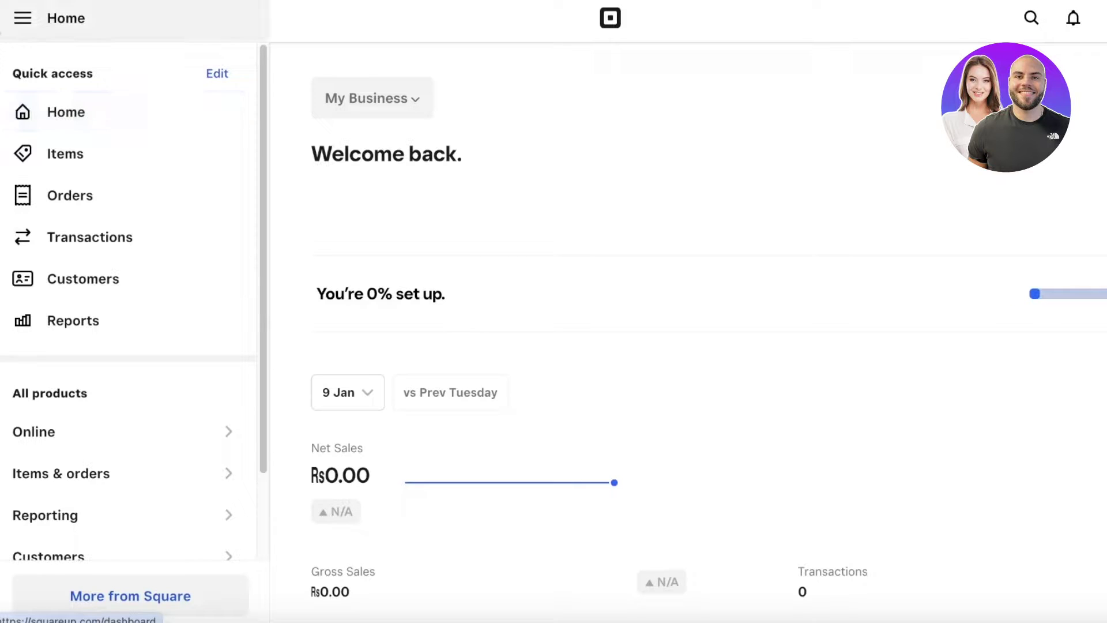
click(23, 23)
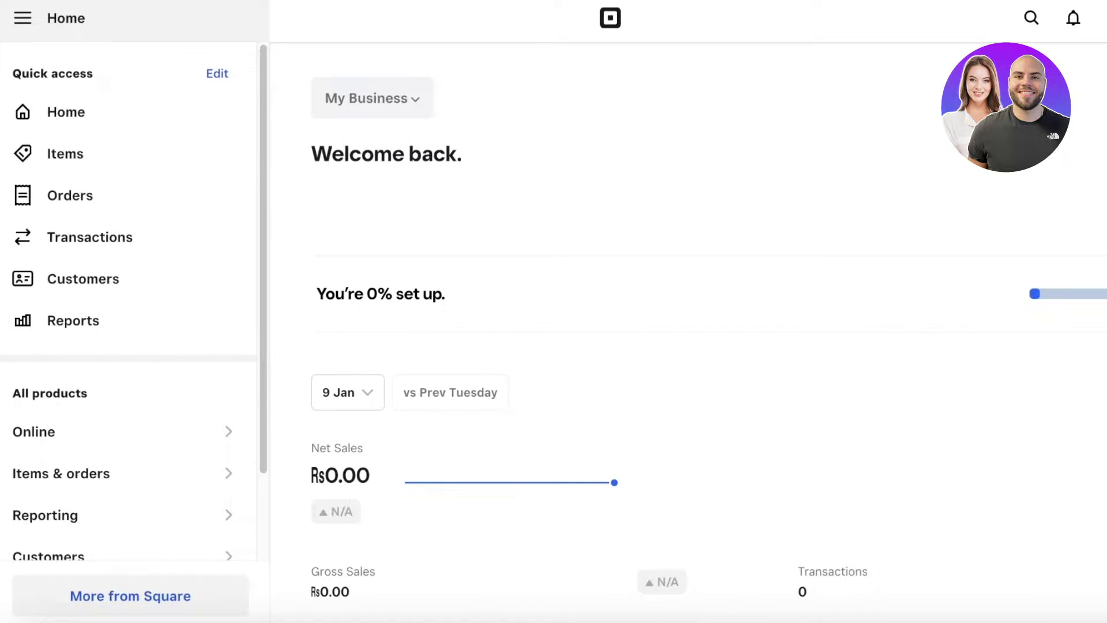
click(1043, 184)
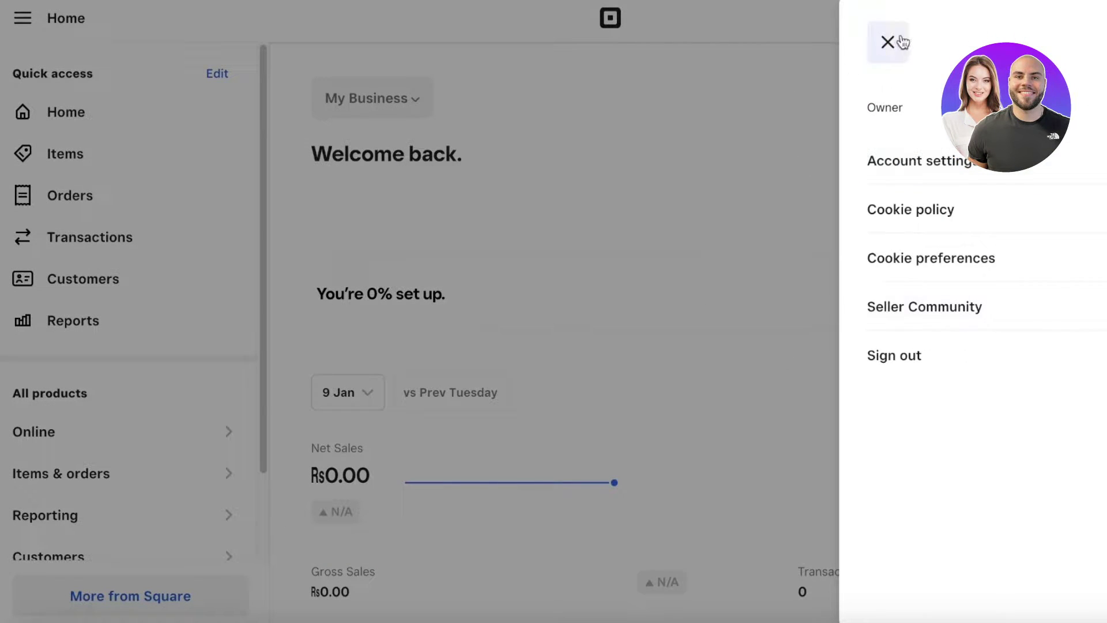
click(902, 42)
Step: Browse the More from Square tools page, jumping to its Online tools section
scroll(421, 248, down, 5)
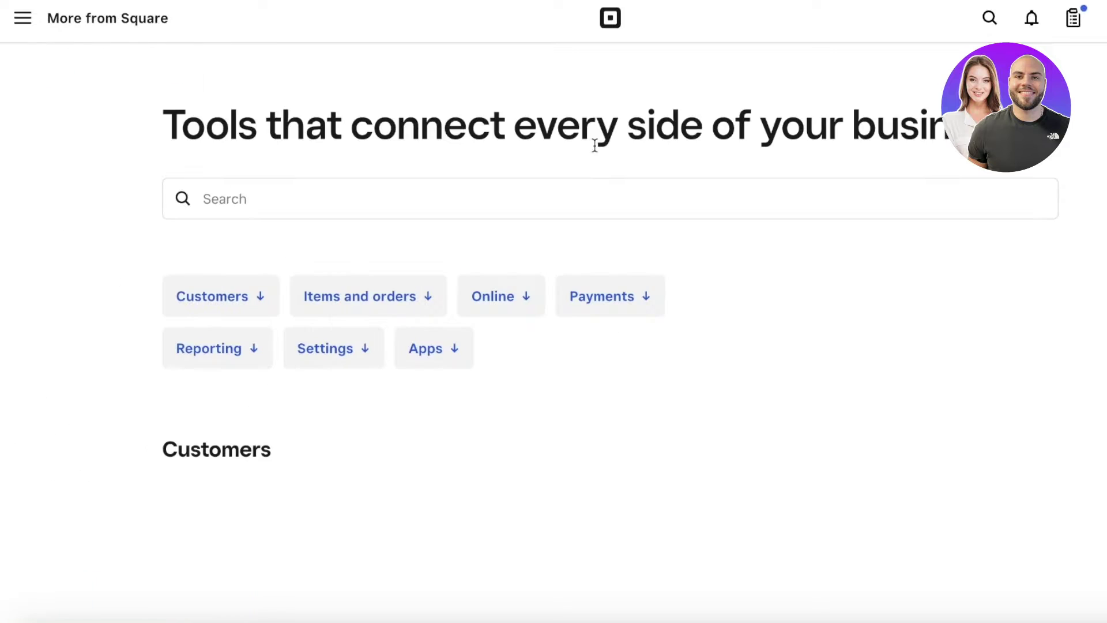
scroll(136, 255, down, 5)
scroll(222, 260, up, 5)
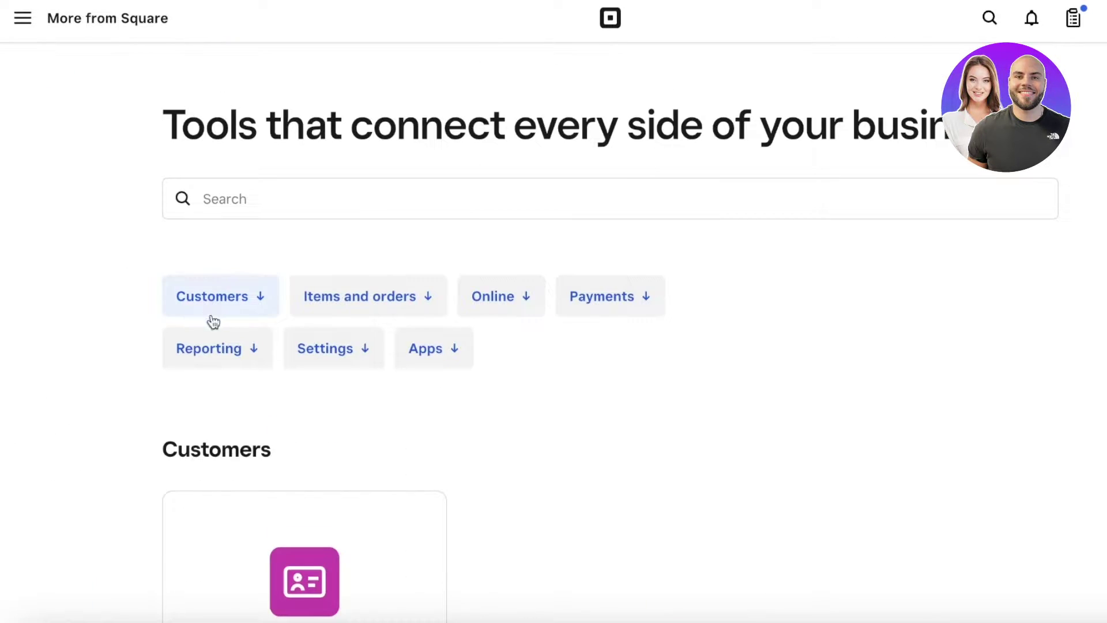
click(519, 297)
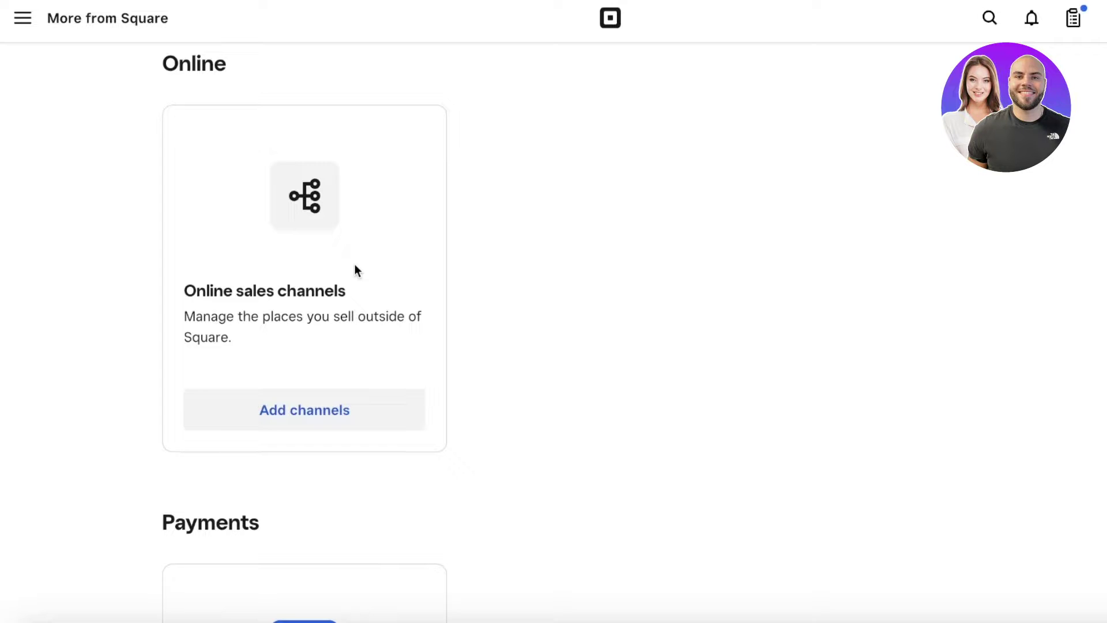
scroll(443, 317, down, 10)
scroll(443, 317, up, 6)
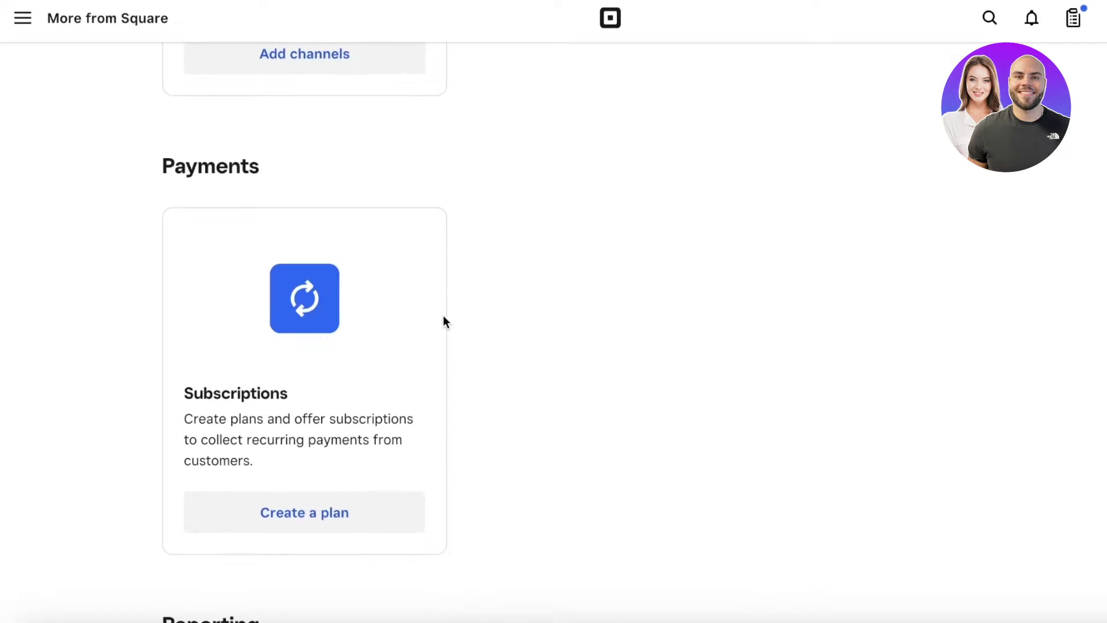
scroll(444, 316, down, 12)
scroll(446, 316, up, 7)
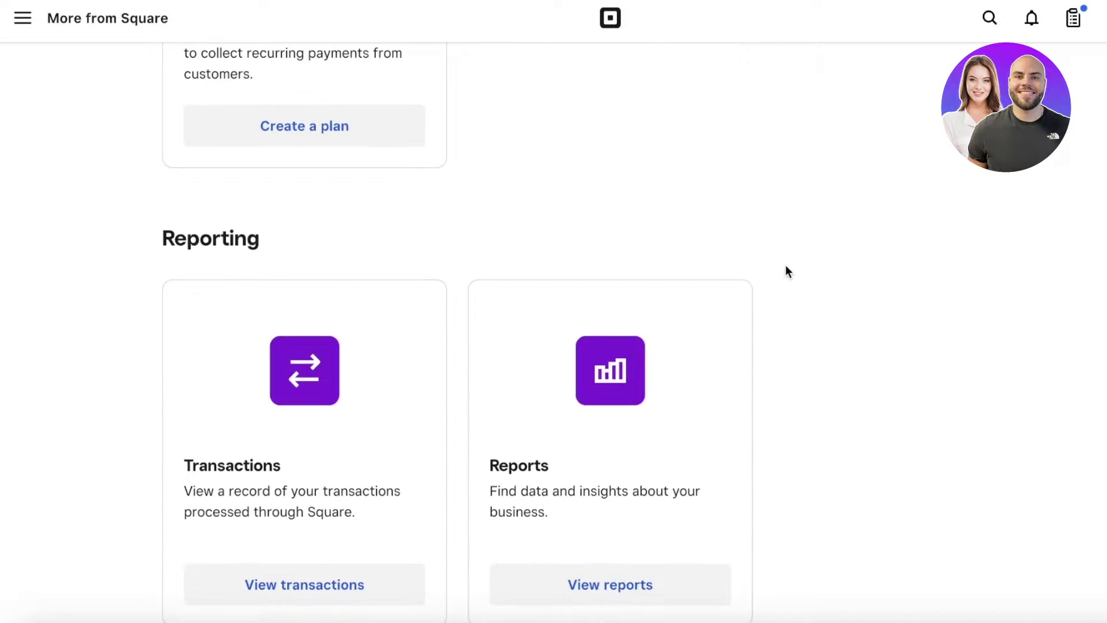
scroll(805, 285, up, 10)
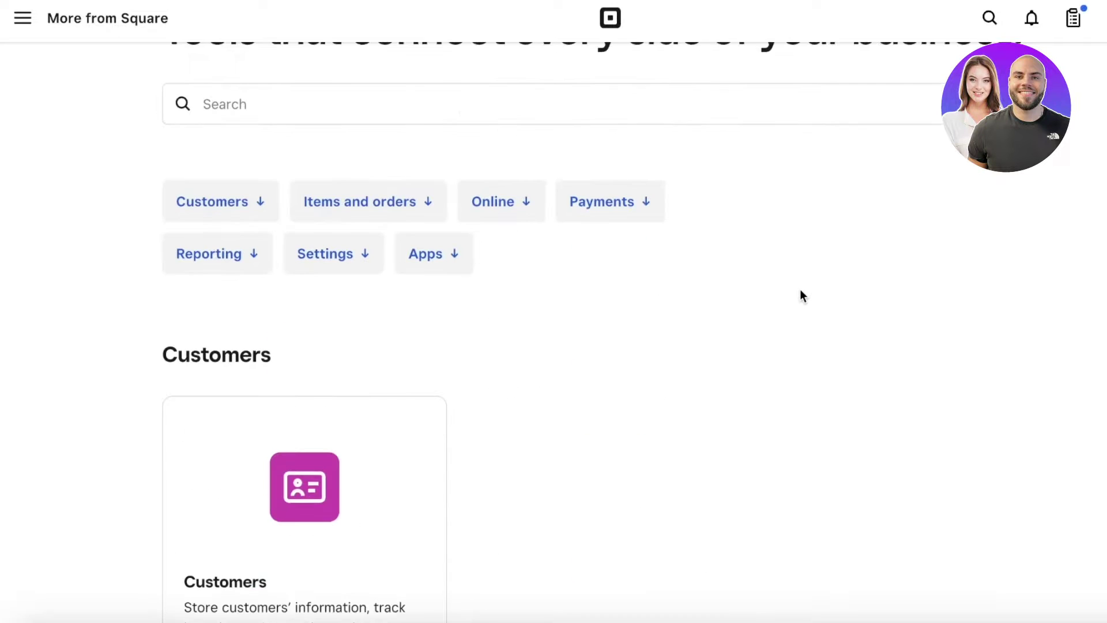
scroll(801, 296, down, 8)
scroll(797, 302, up, 10)
click(22, 23)
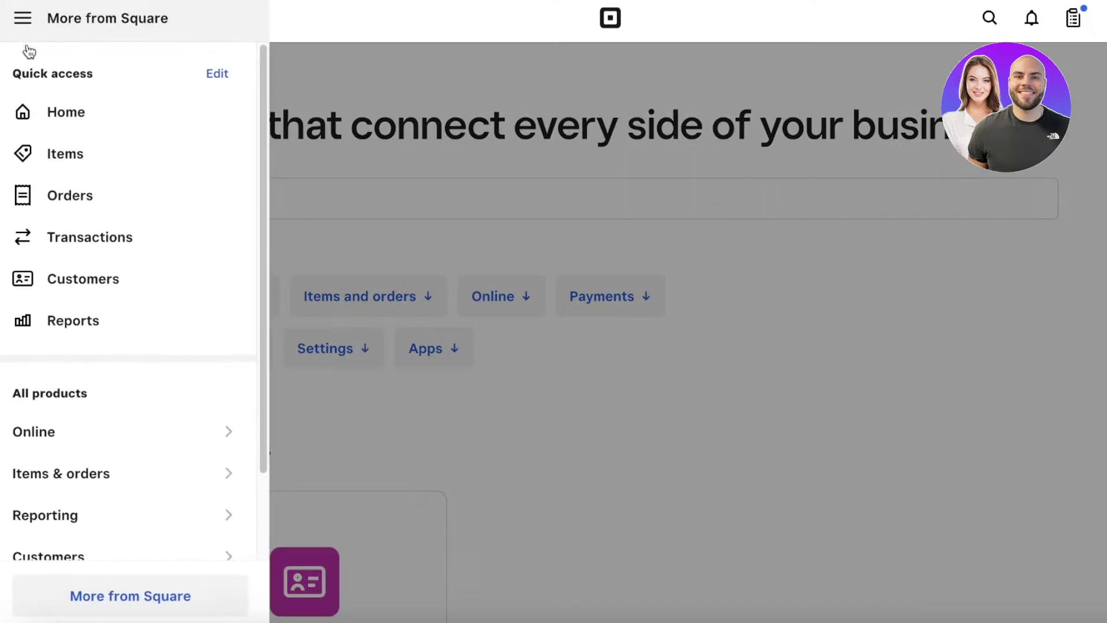
Step: View the Online sales channels settings, then go back to the Home dashboard
click(62, 432)
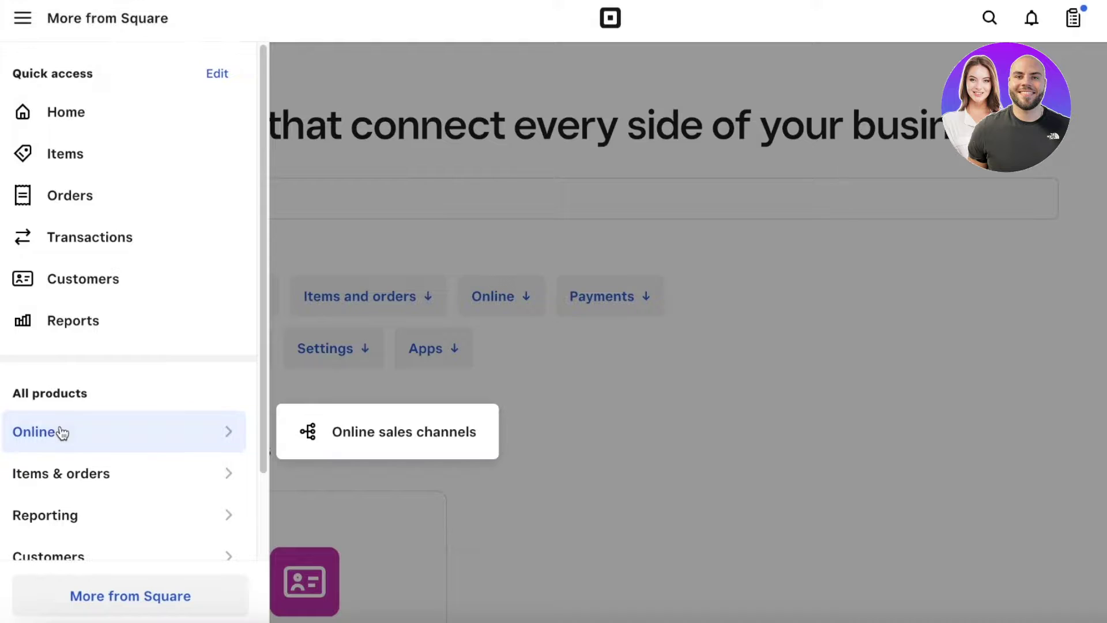
click(336, 434)
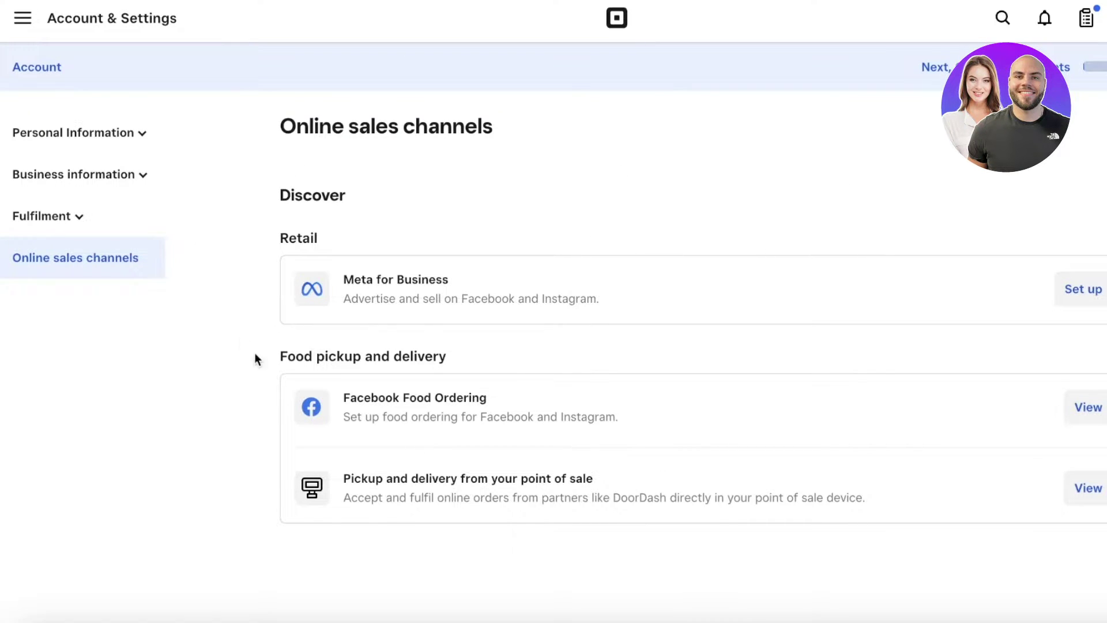
click(61, 34)
click(36, 131)
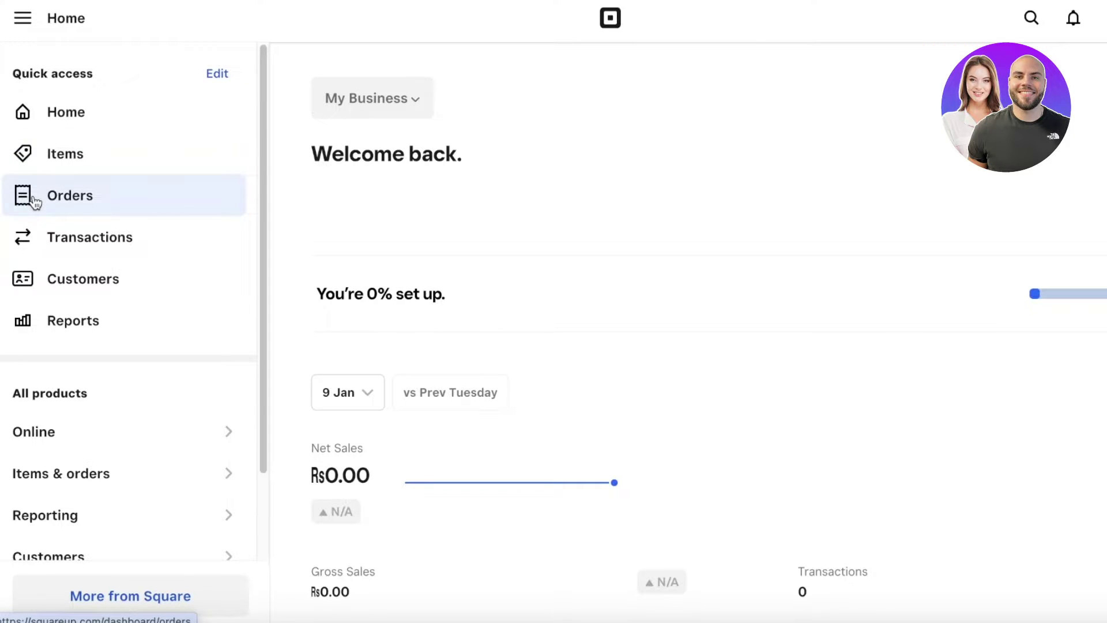
click(50, 168)
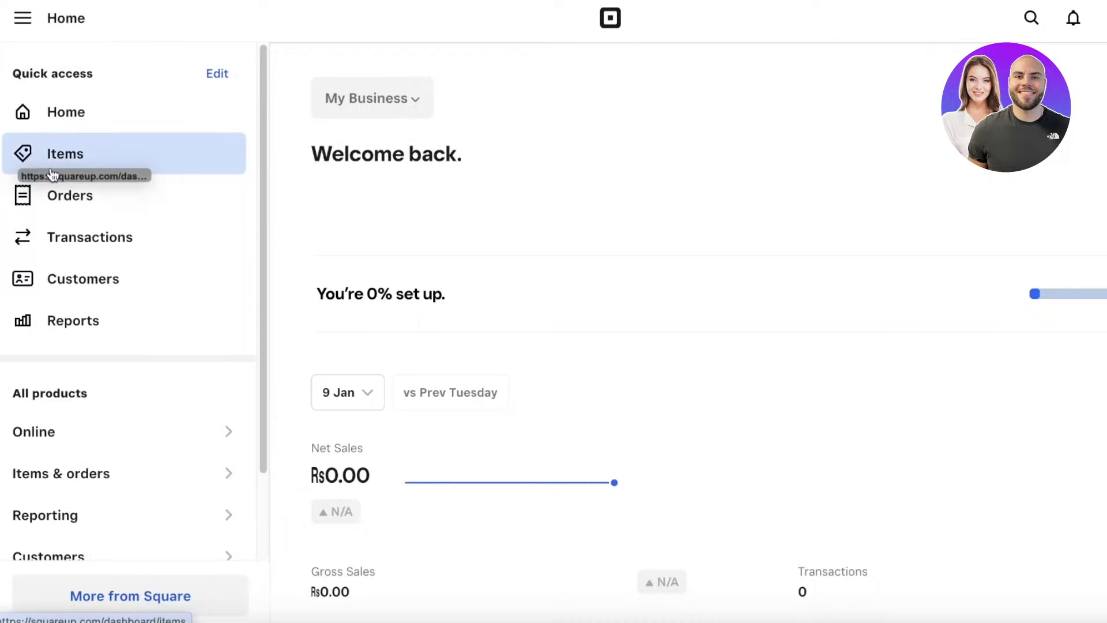
Step: Open the empty Items library and start creating a new item
click(132, 159)
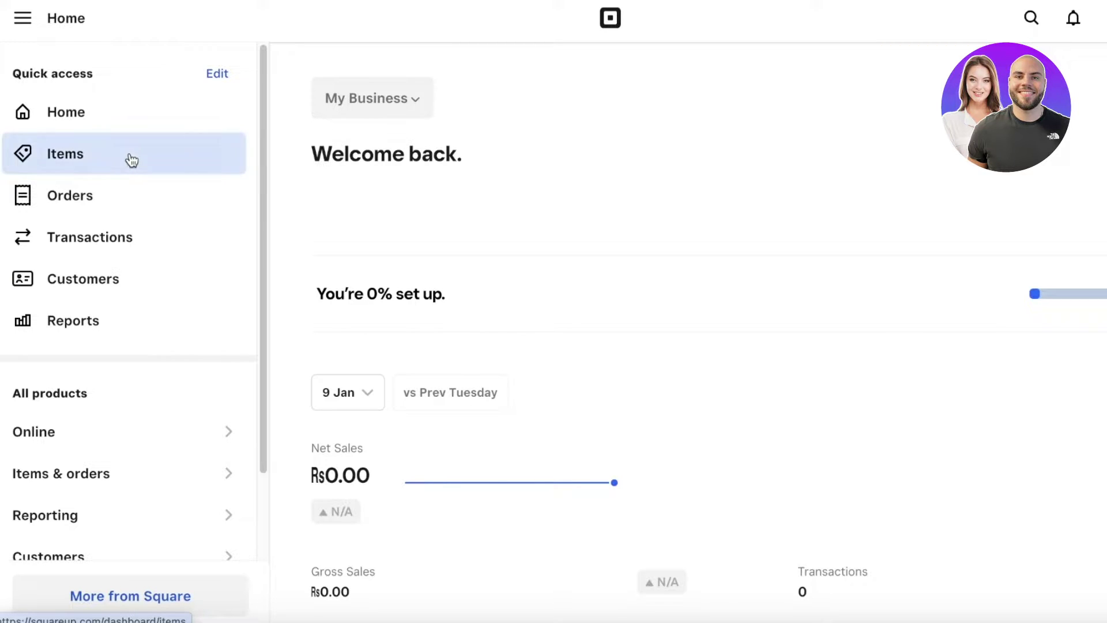
click(33, 183)
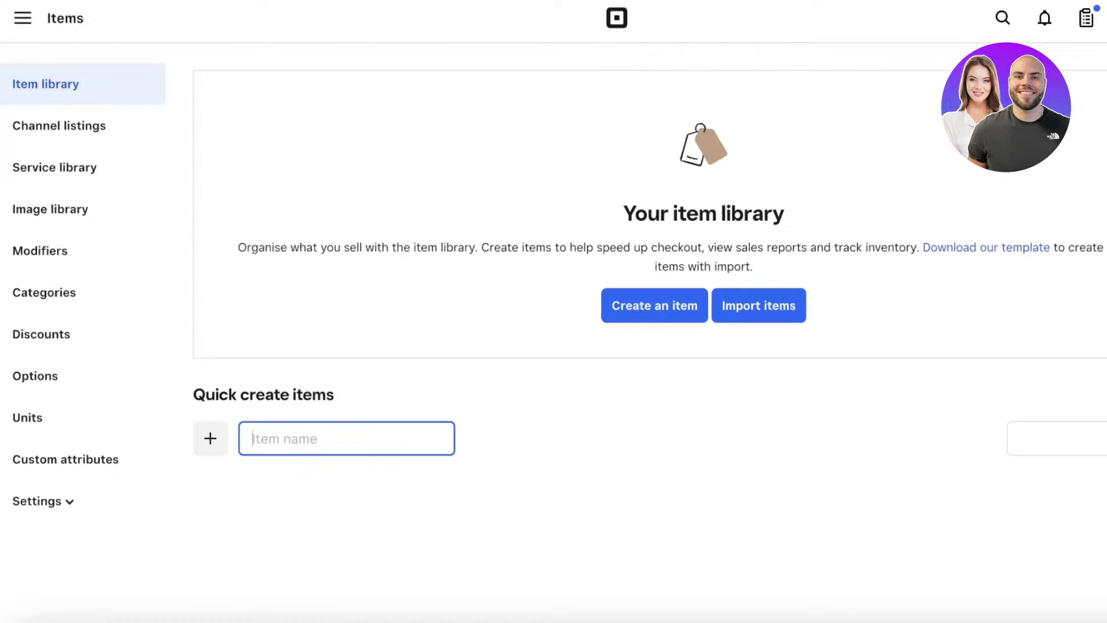
click(678, 317)
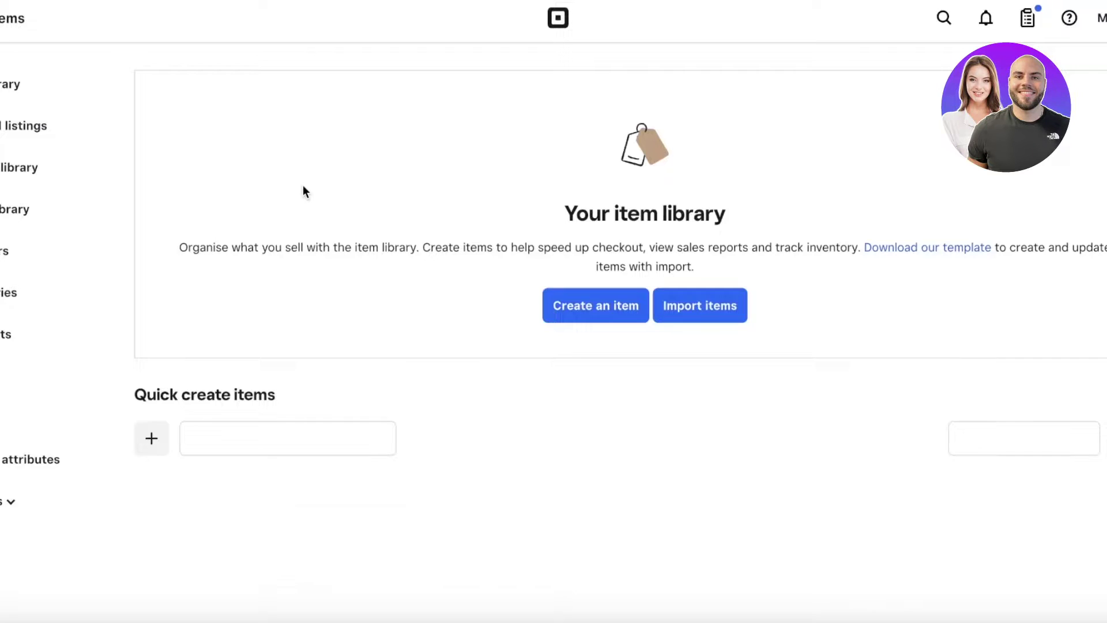
Step: Name the new item 'Body Lotion'
click(299, 225)
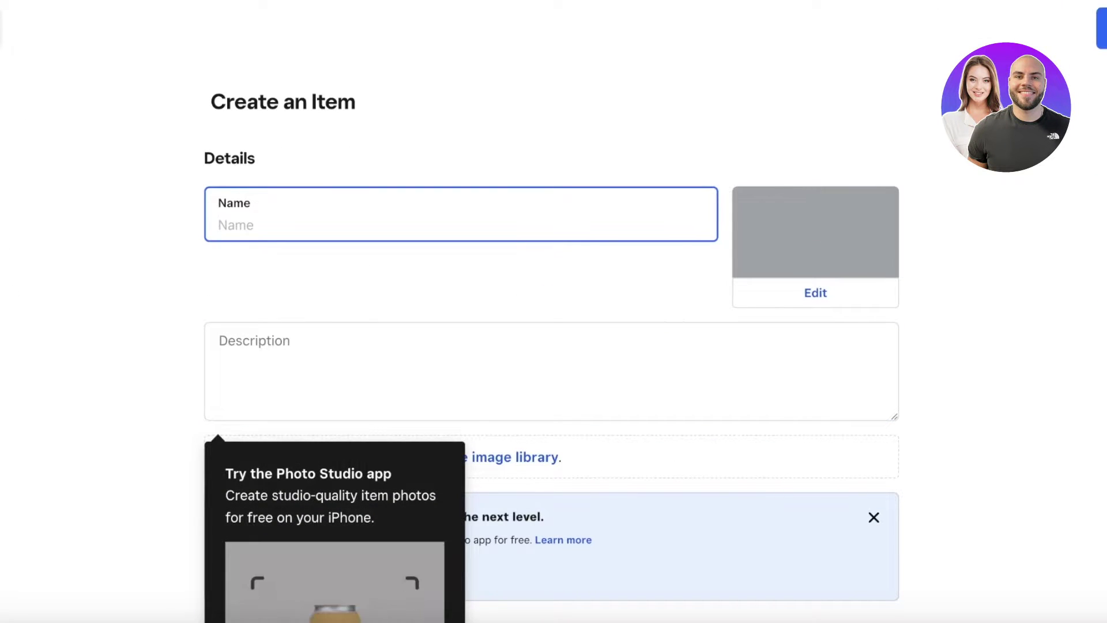
text(L)
key(BackSpace)
text(Body Lotio)
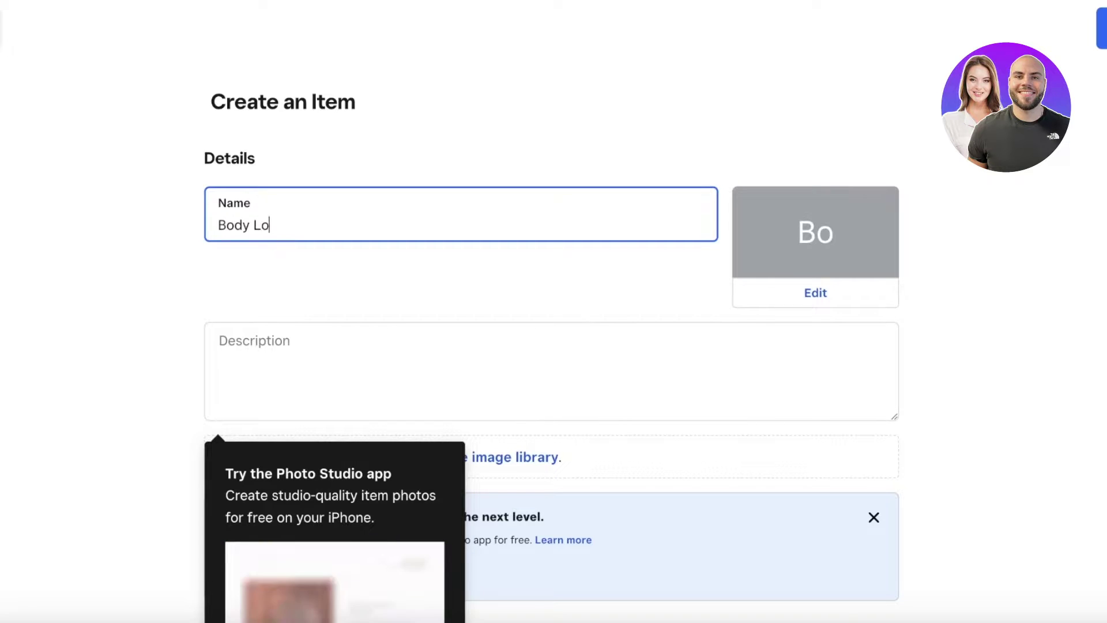
Step: Add the description 'Body lotion to keep your skin hydrated this winter'
scroll(388, 289, down, 1)
click(388, 289)
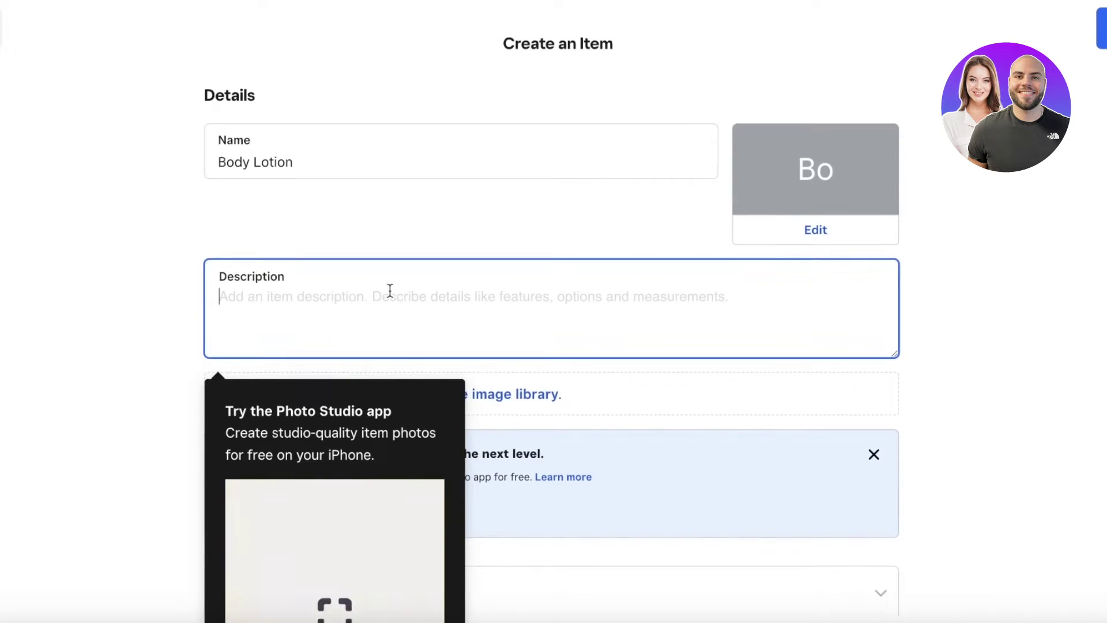
text(A)
key(BackSpace)
text(Bod)
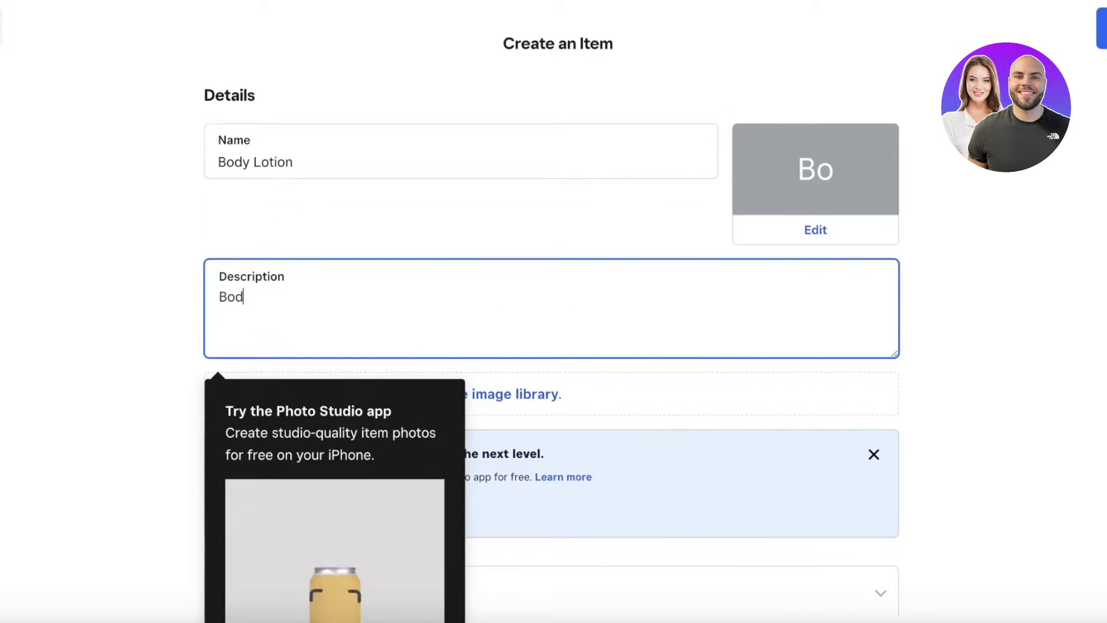
text(y lotion to keep yo)
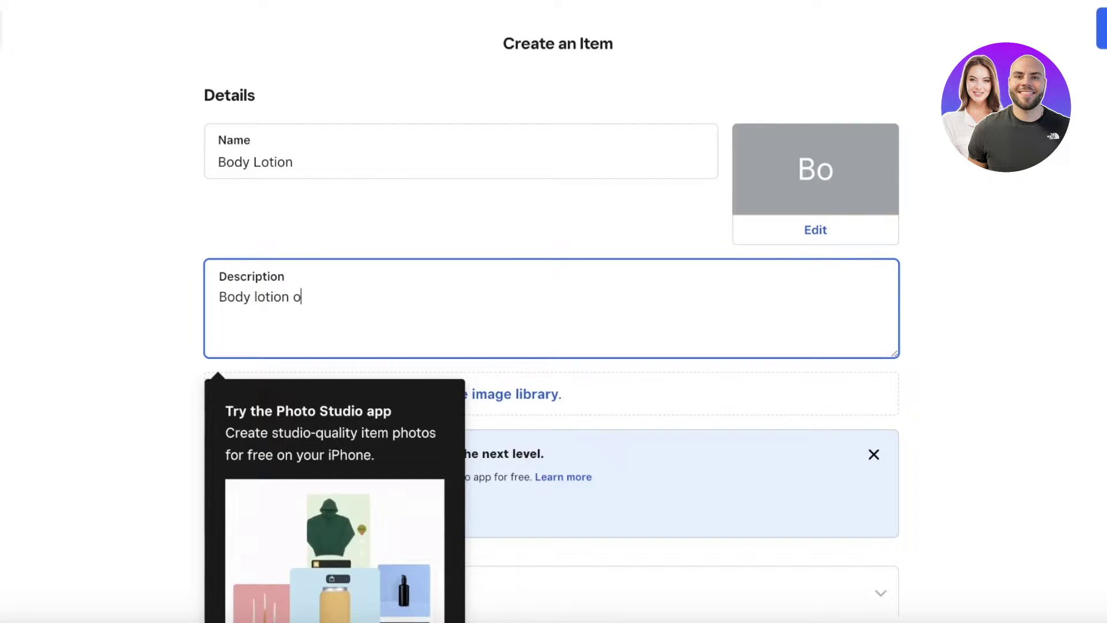
text(ur skin)
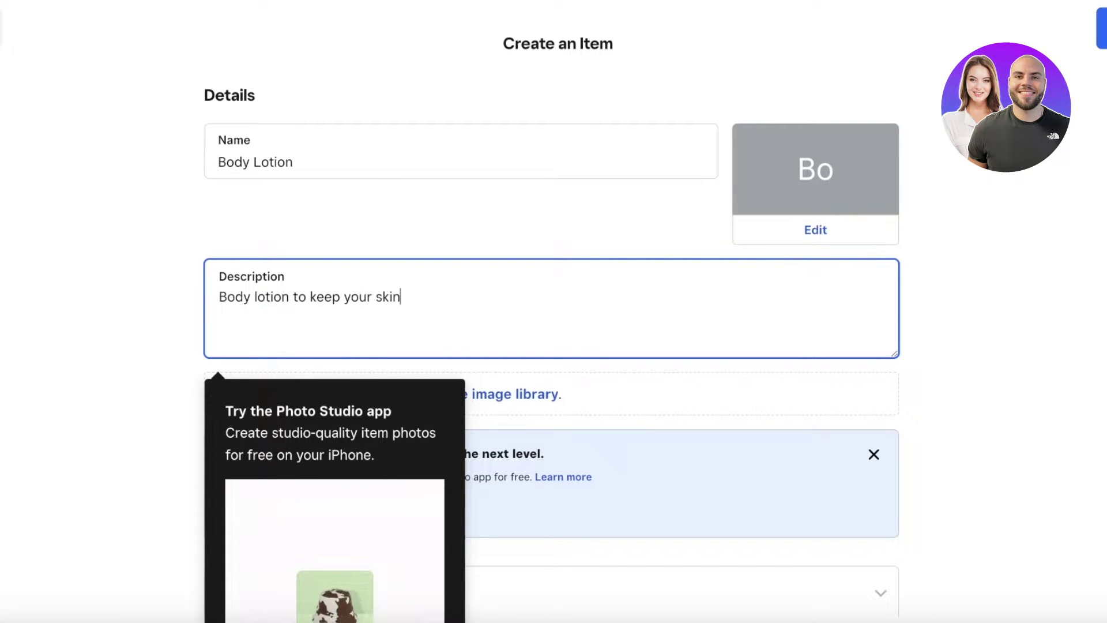
text( hydrated this)
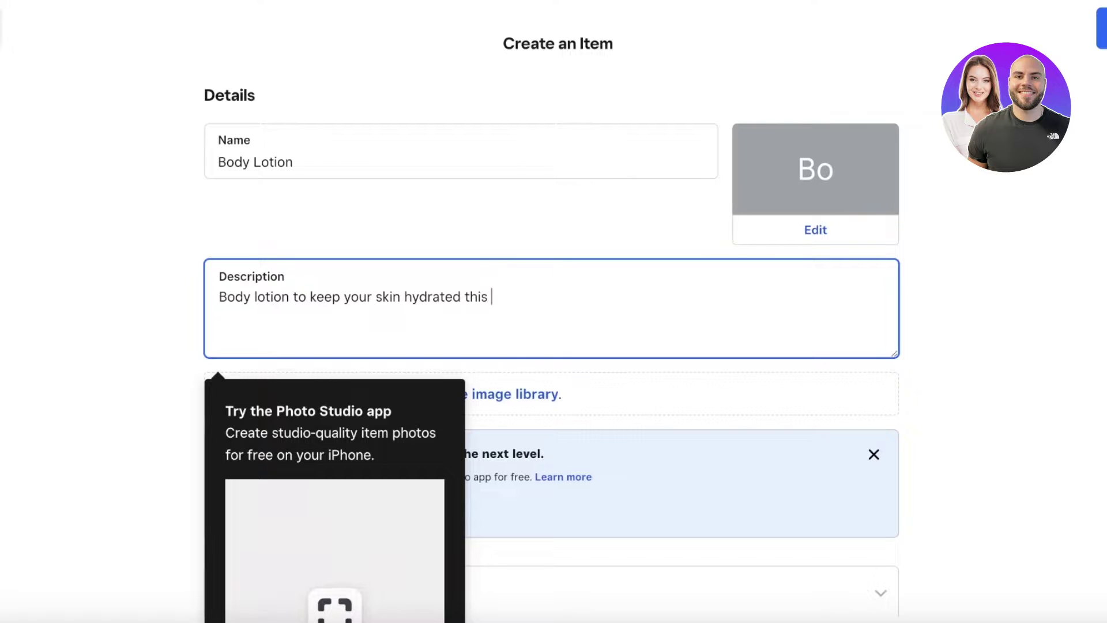
text( winter)
click(984, 244)
scroll(837, 307, down, 5)
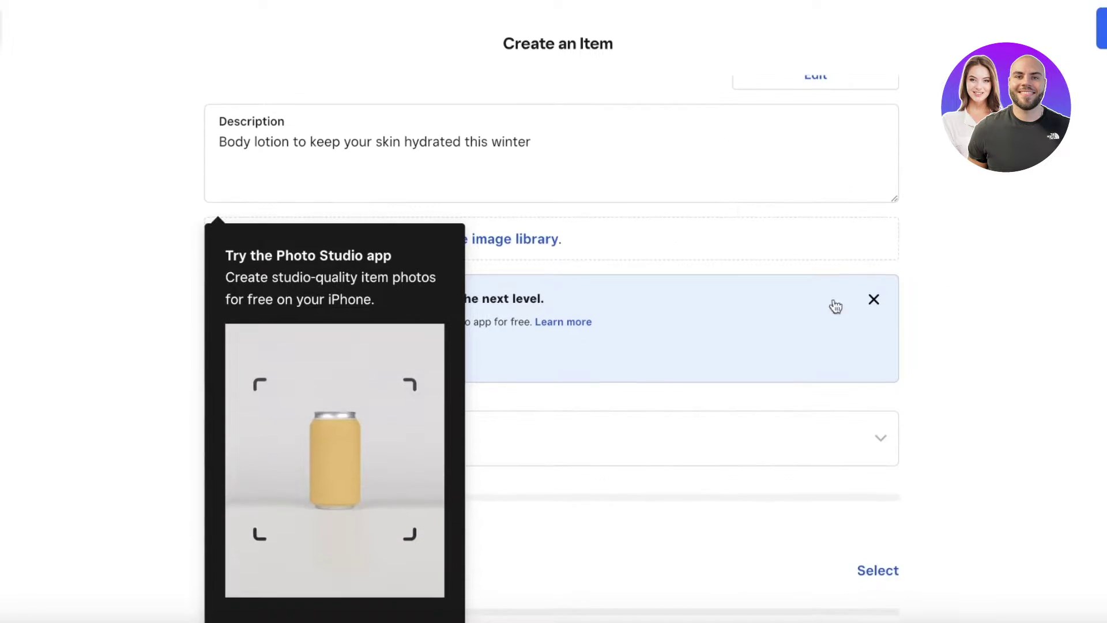
scroll(708, 215, up, 3)
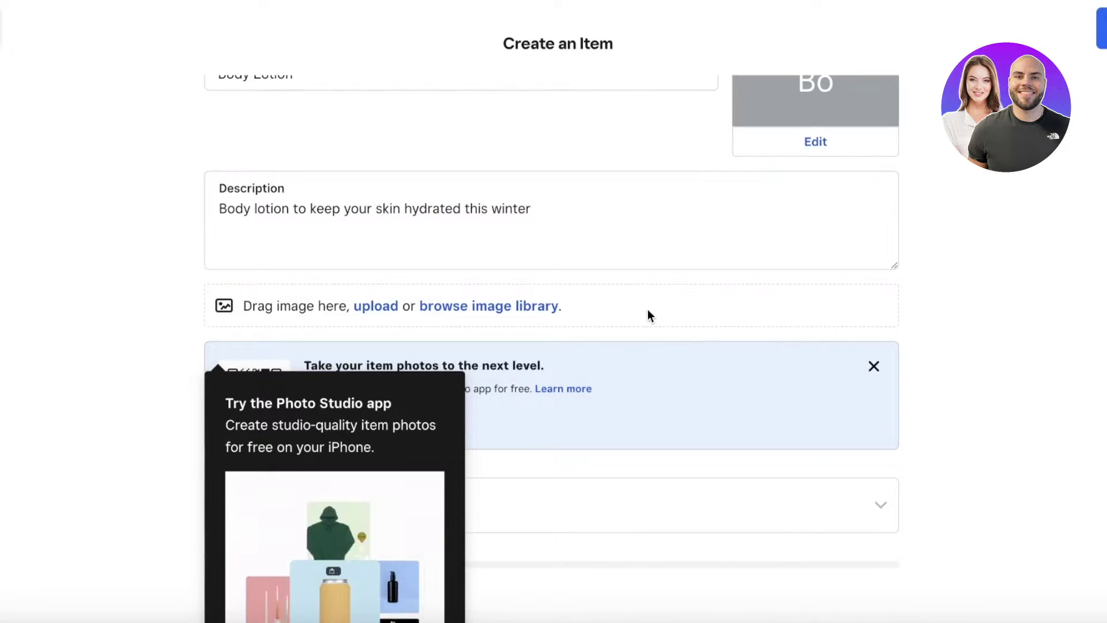
click(368, 304)
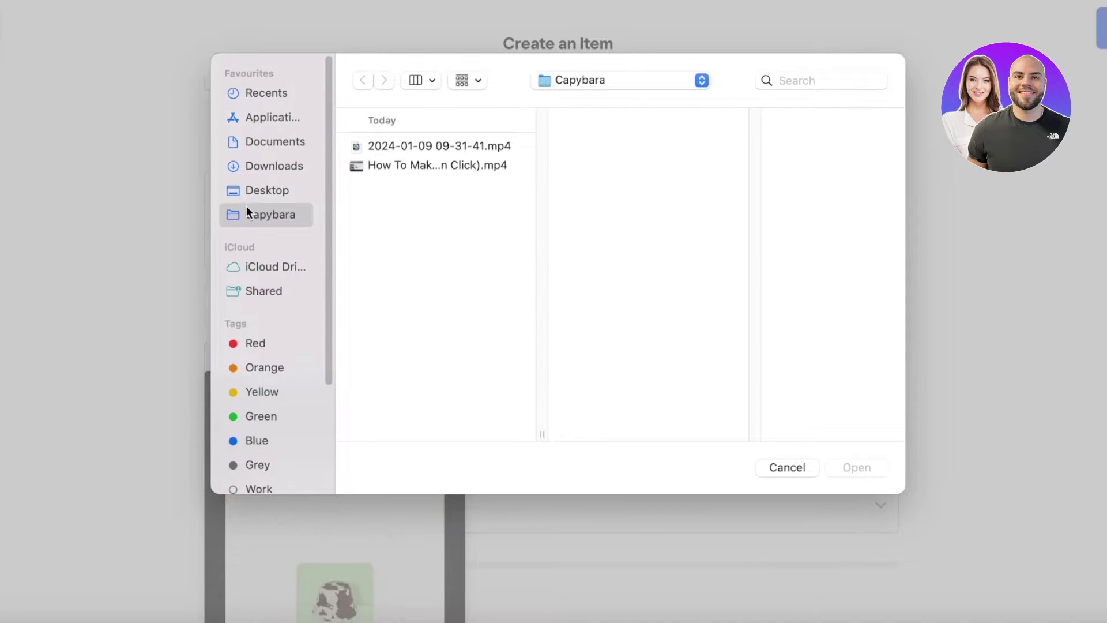
click(257, 190)
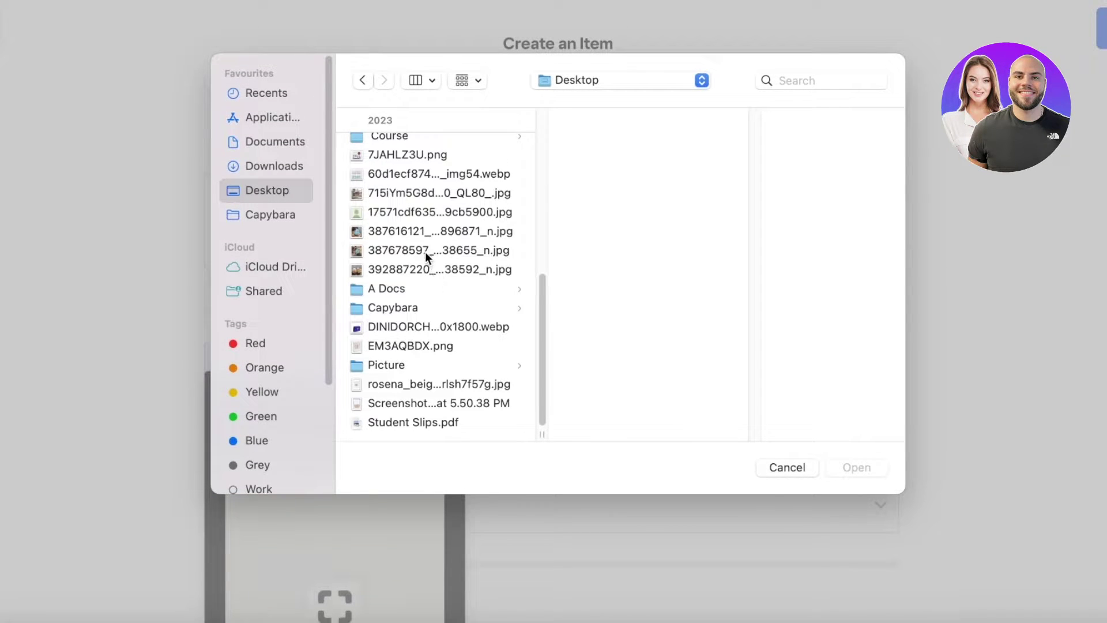
click(410, 174)
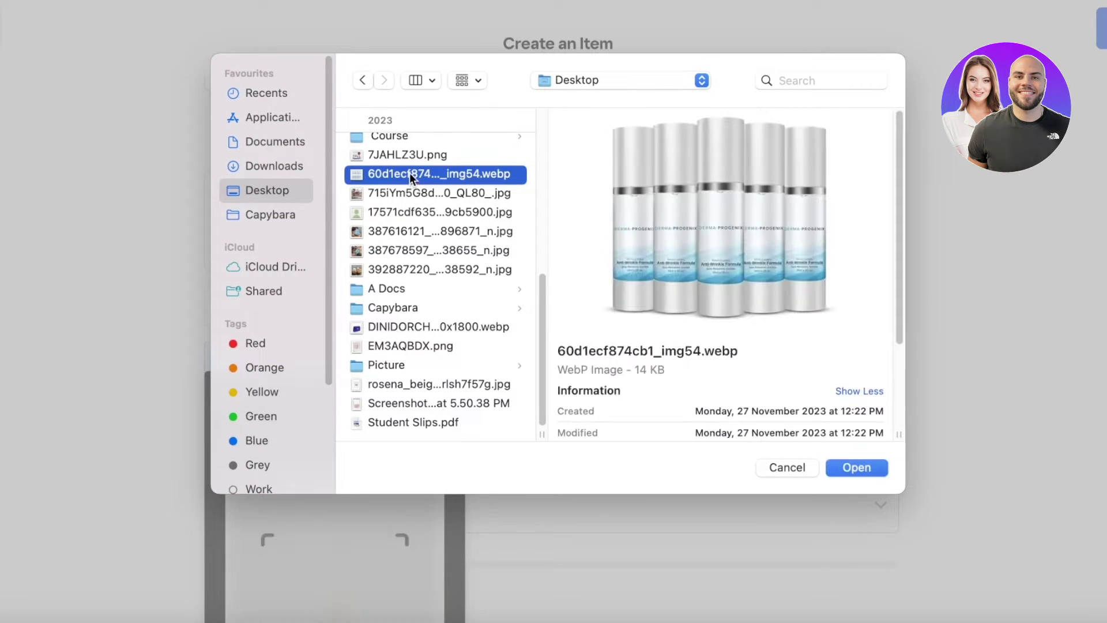
click(842, 464)
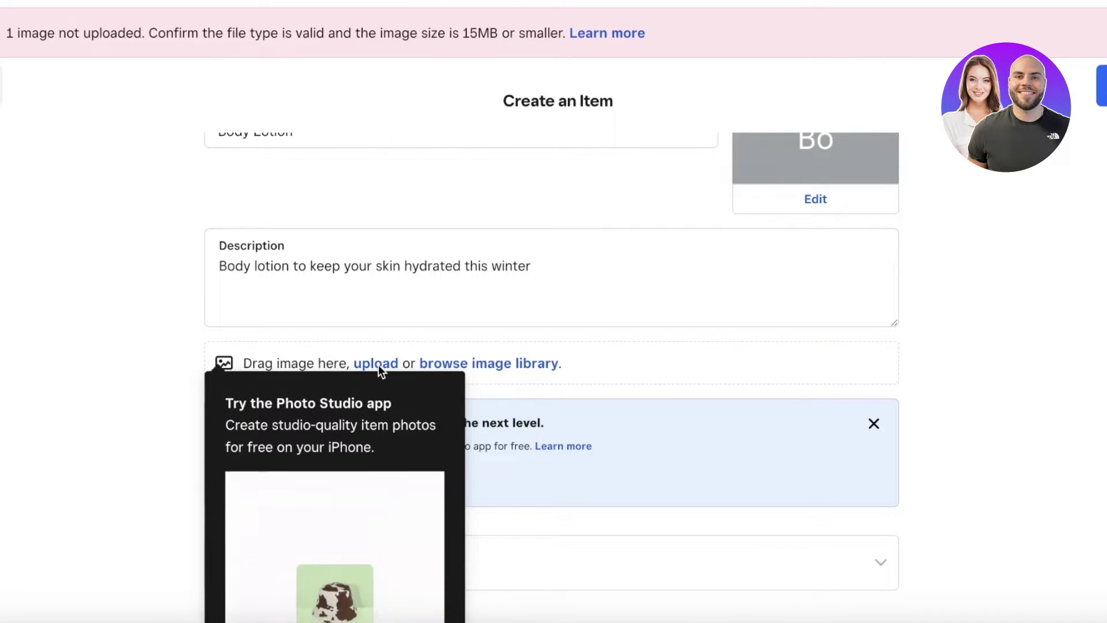
scroll(786, 430, down, 10)
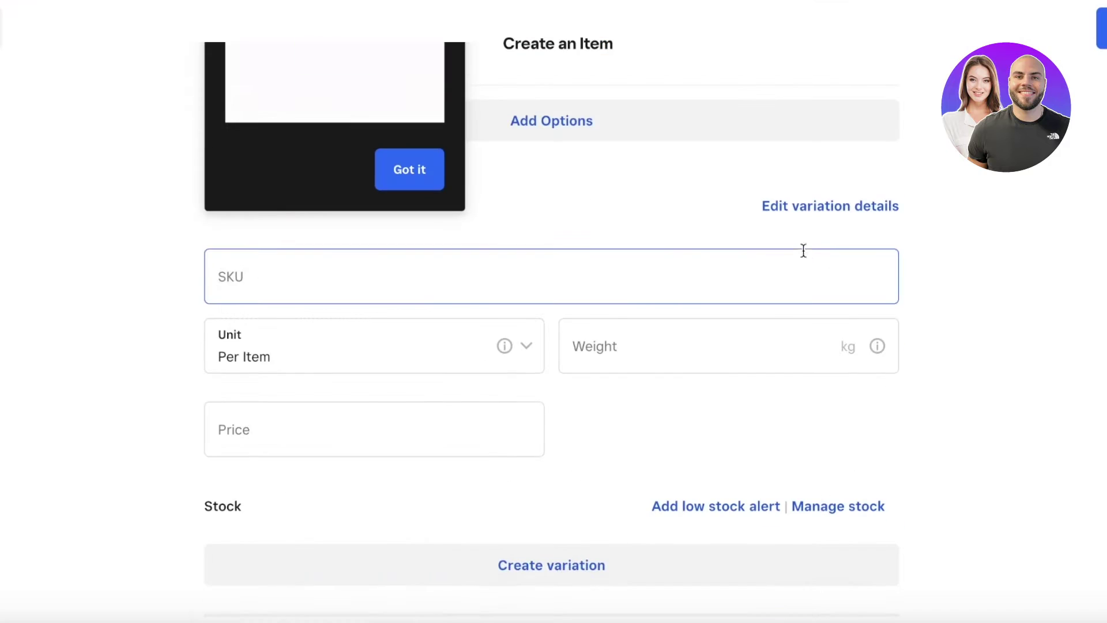
Step: Dismiss the Photo Studio tip and create a new option set named 'Size'
click(438, 175)
scroll(479, 236, up, 4)
scroll(490, 254, up, 4)
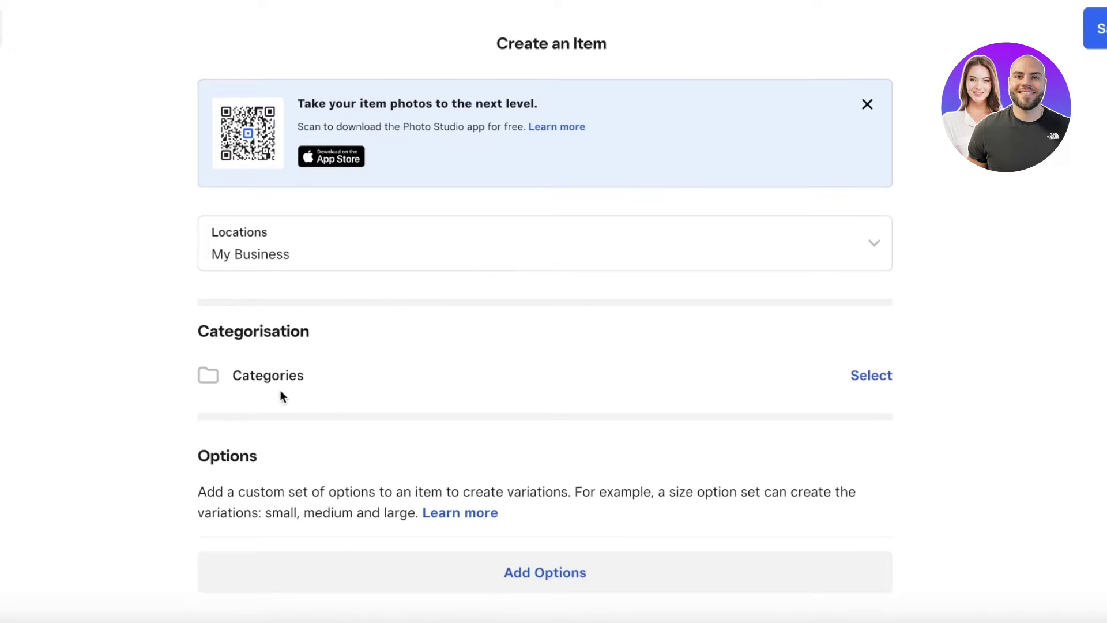
scroll(662, 376, down, 3)
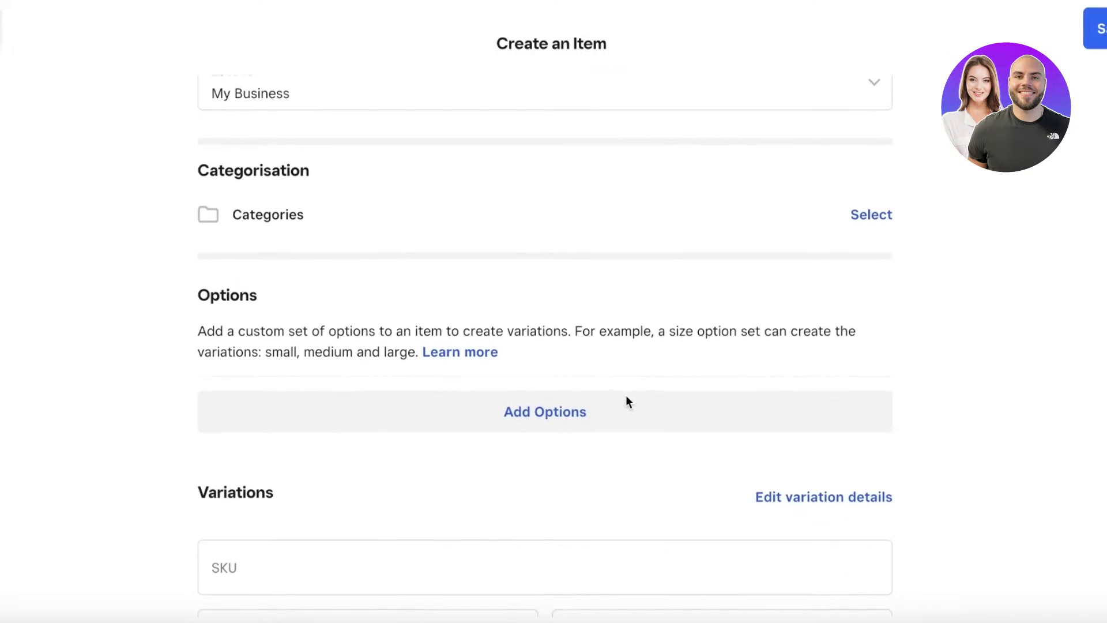
scroll(591, 365, up, 9)
scroll(603, 368, down, 16)
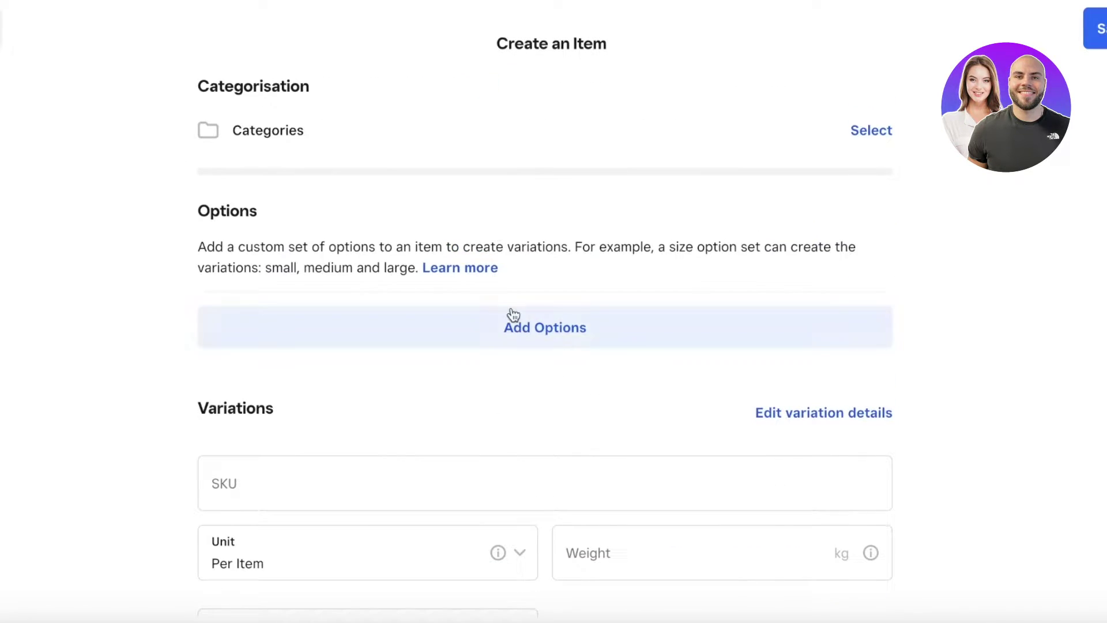
click(512, 312)
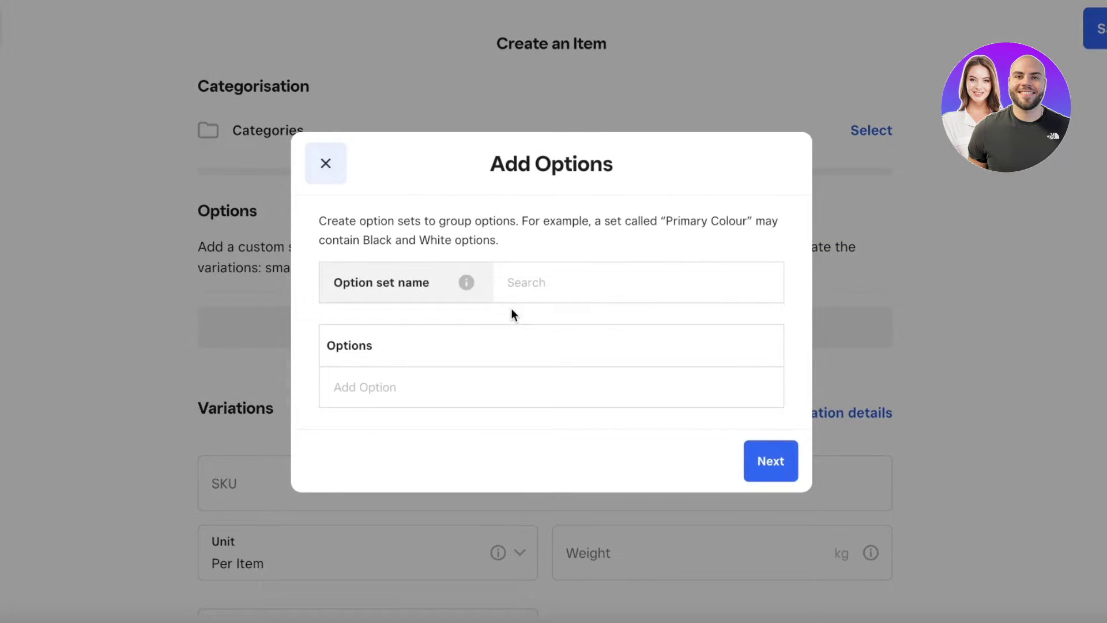
click(546, 281)
text(Size)
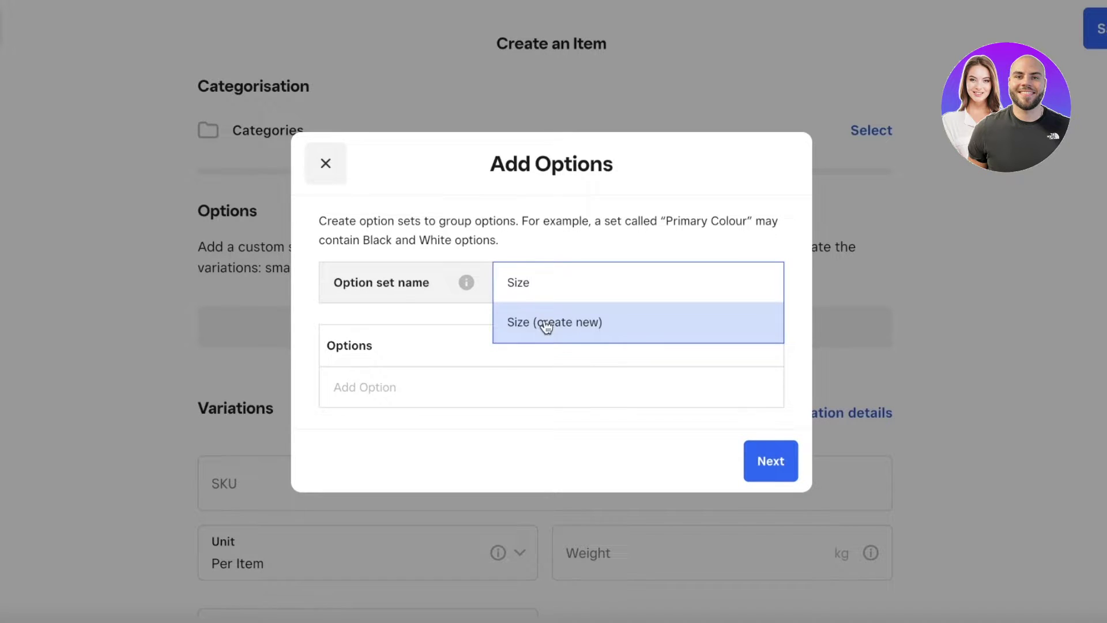
click(545, 324)
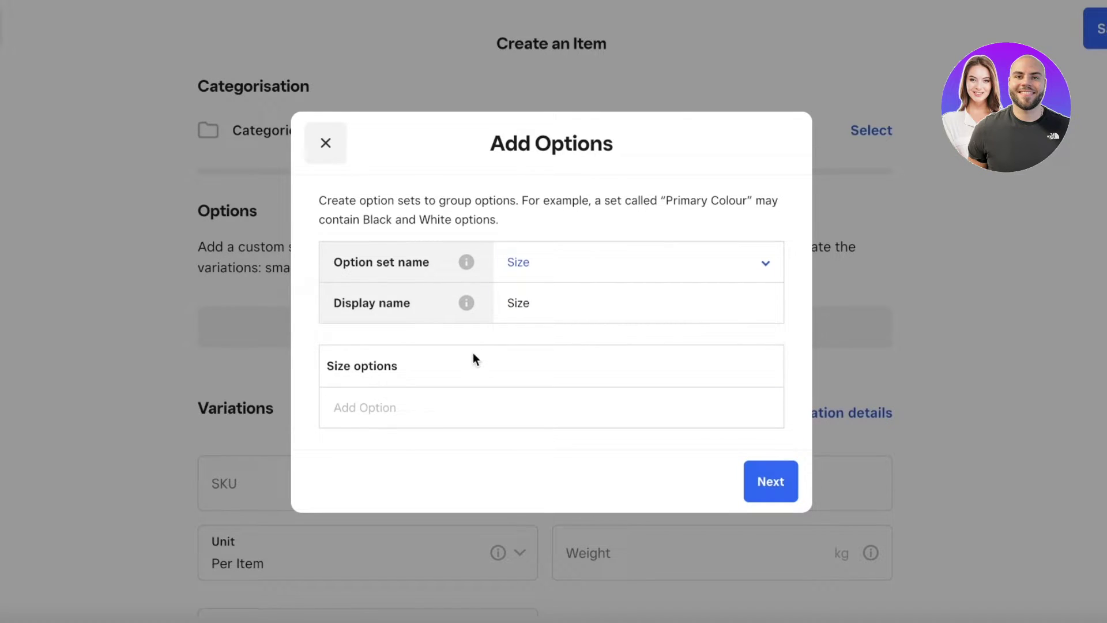
click(544, 304)
Step: Add 50ml and 100ml as size options and create the two variations
click(369, 407)
text(50ml)
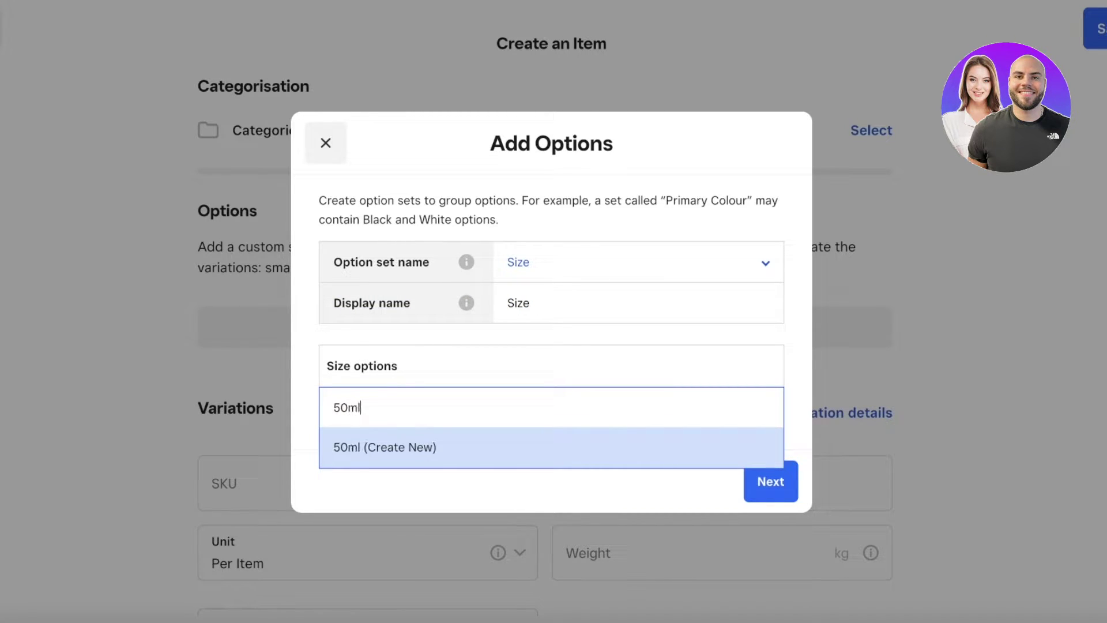
key(Return)
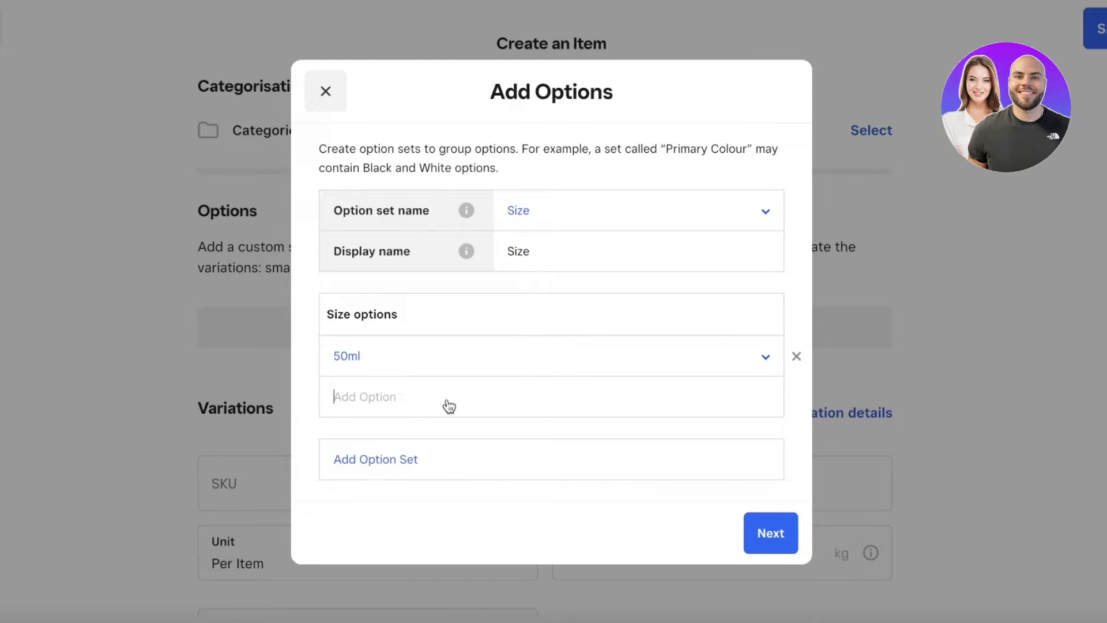
text(100ml)
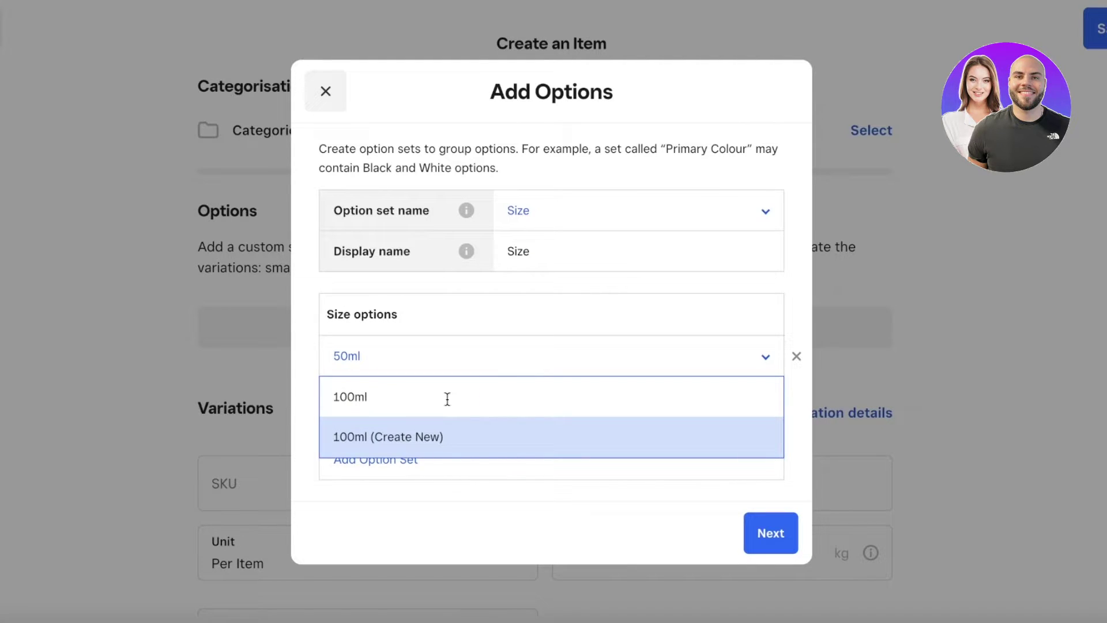
click(771, 535)
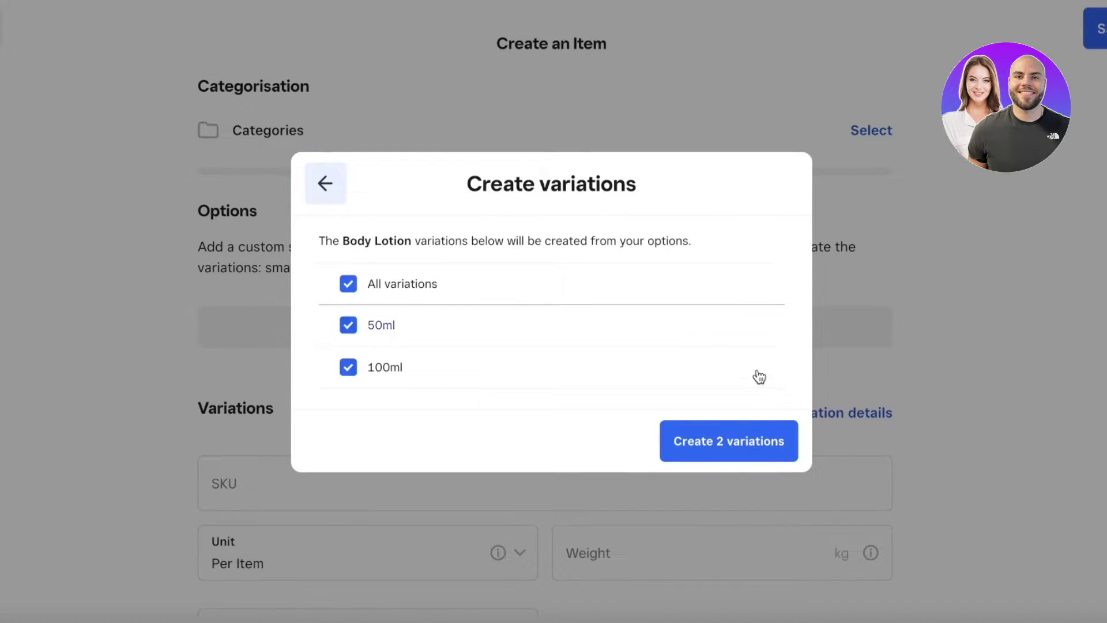
click(686, 448)
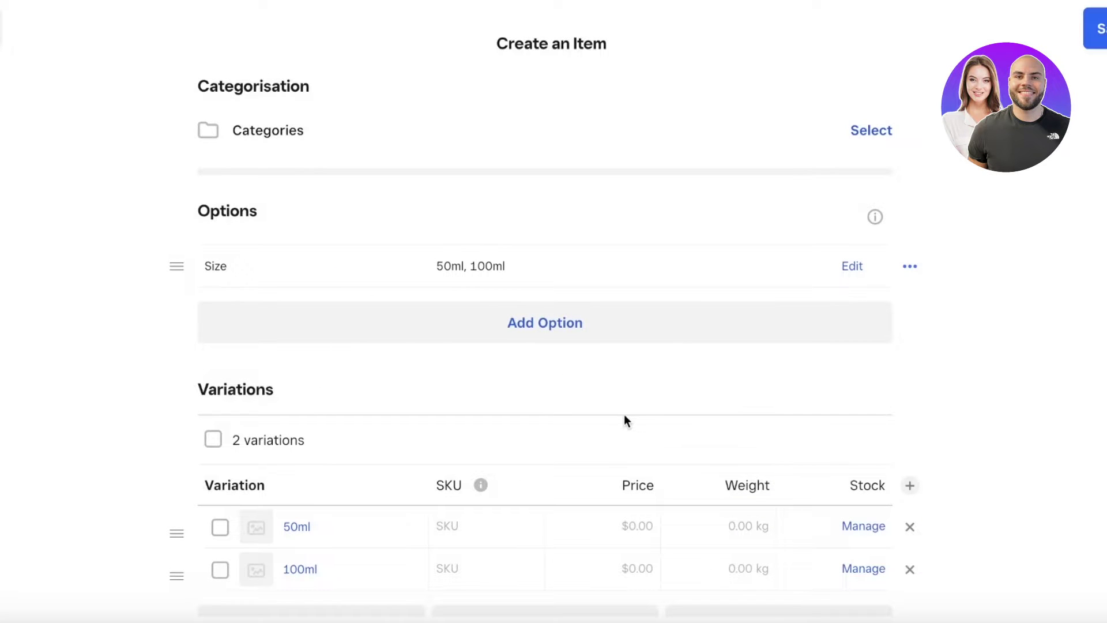
Step: Delete the 100ml variation, then remove the Size option set and delete its variations
scroll(625, 420, down, 3)
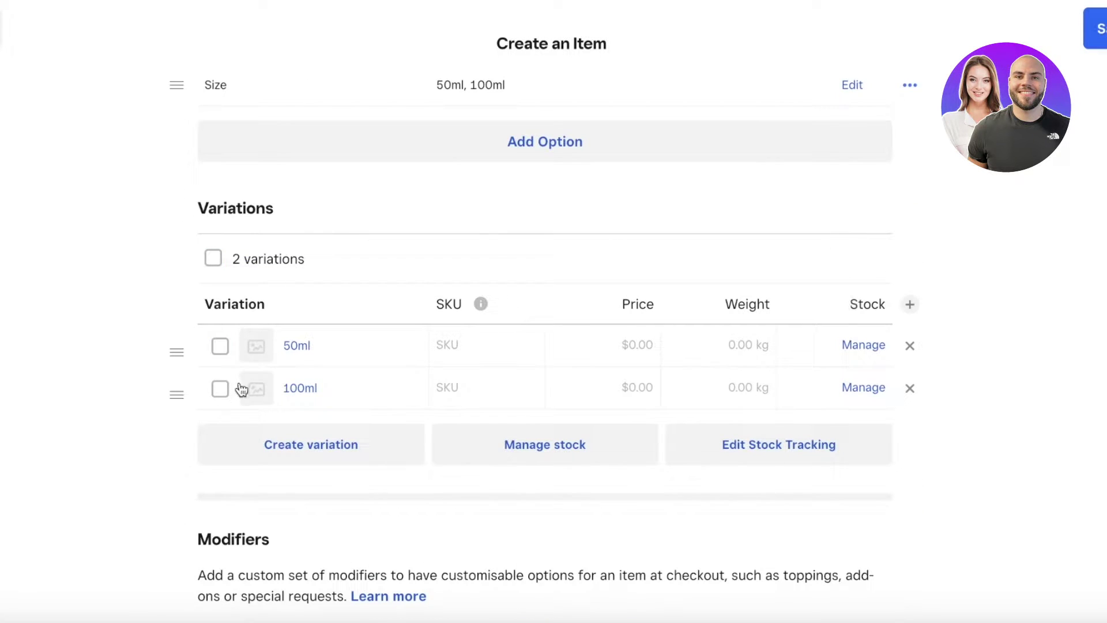
click(910, 388)
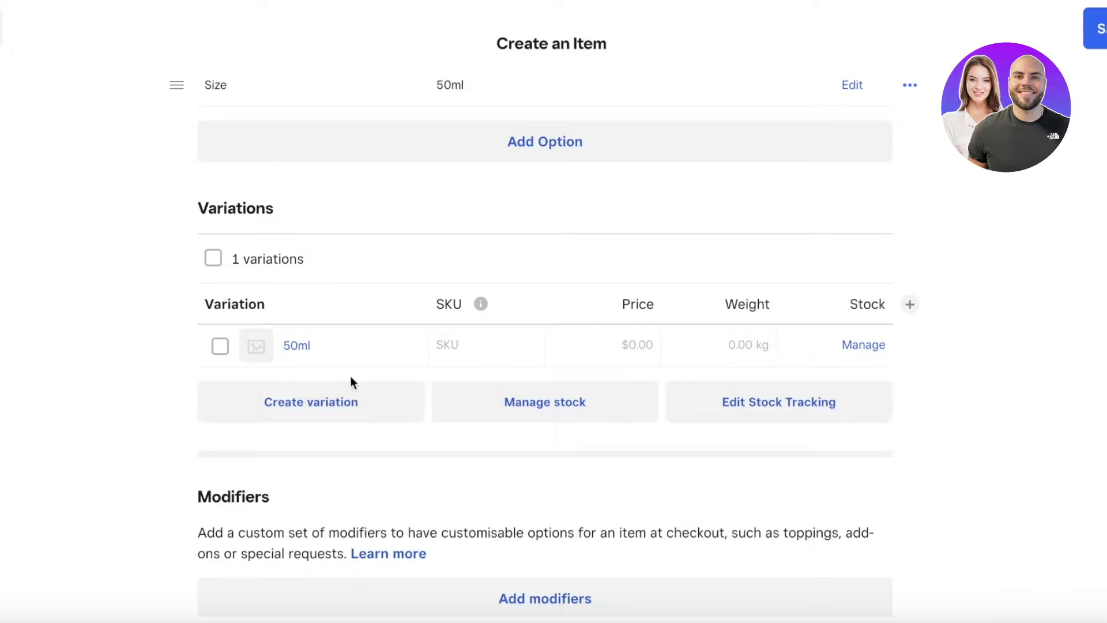
scroll(491, 438, up, 4)
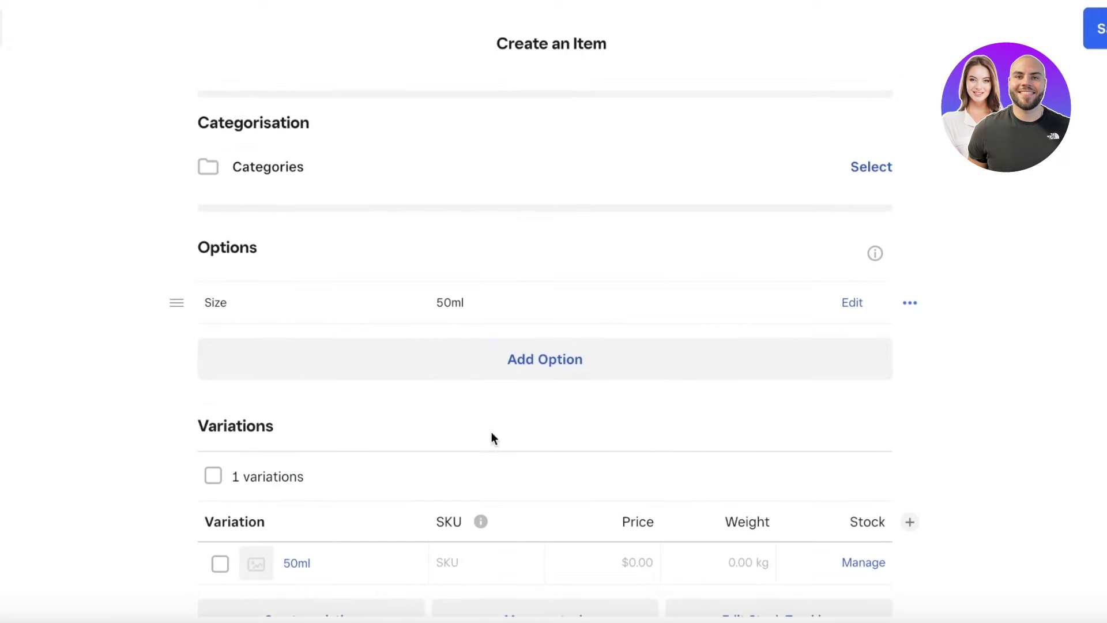
scroll(491, 435, down, 3)
scroll(337, 289, up, 3)
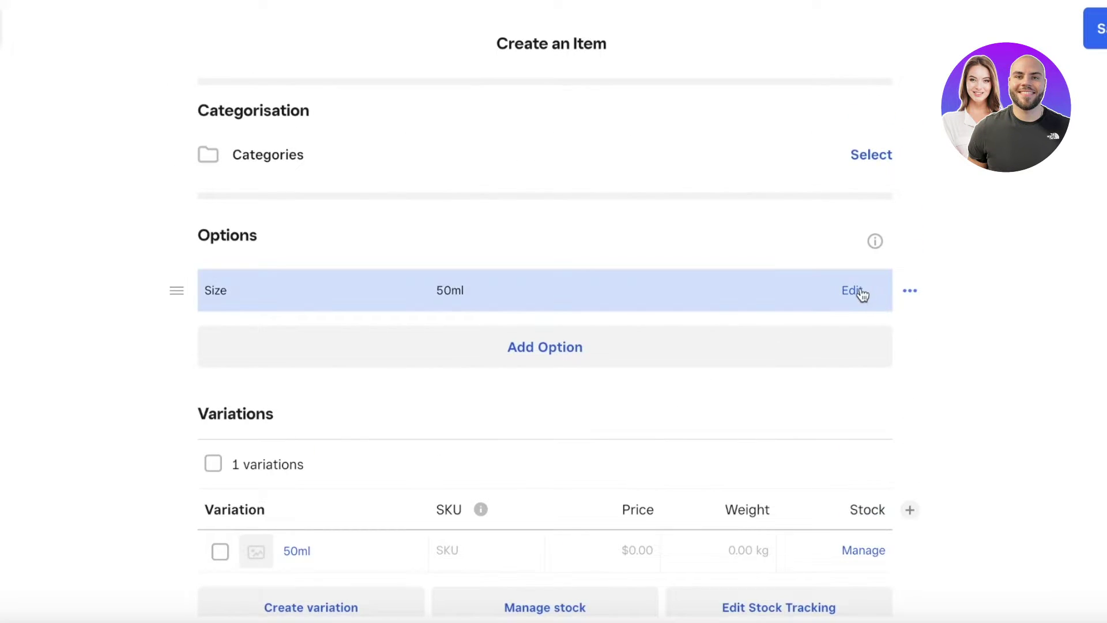
click(861, 292)
click(880, 376)
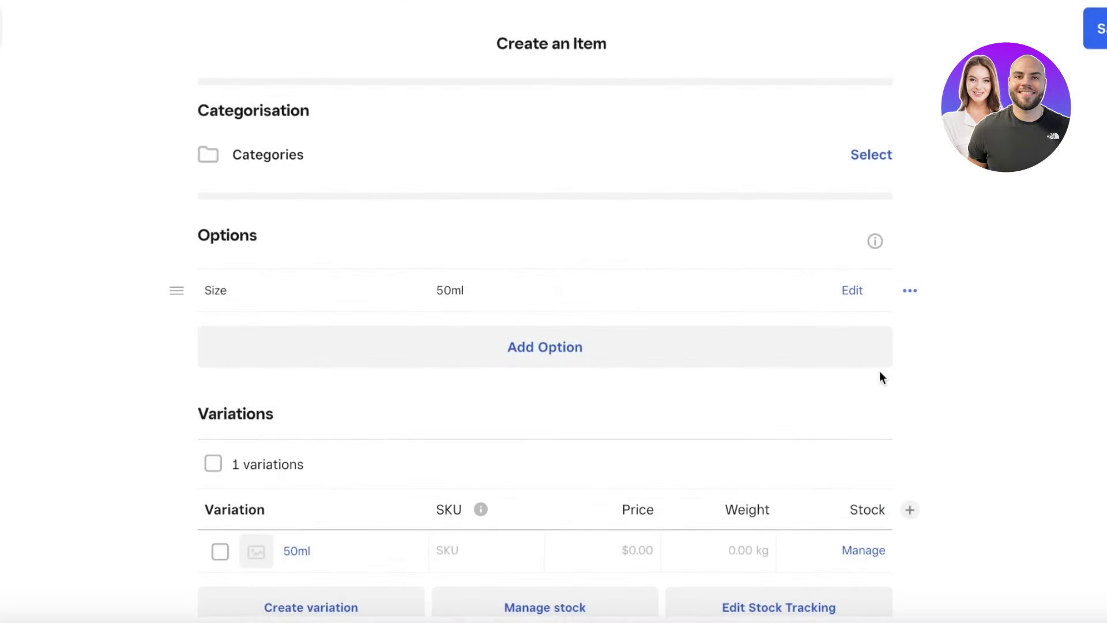
click(914, 291)
click(956, 290)
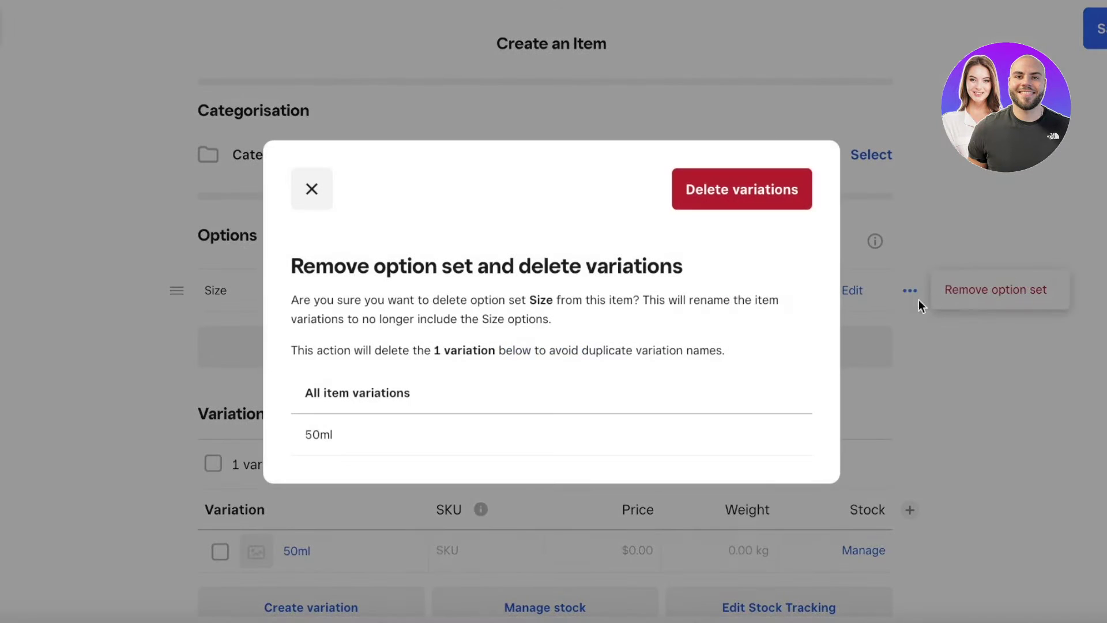
click(749, 208)
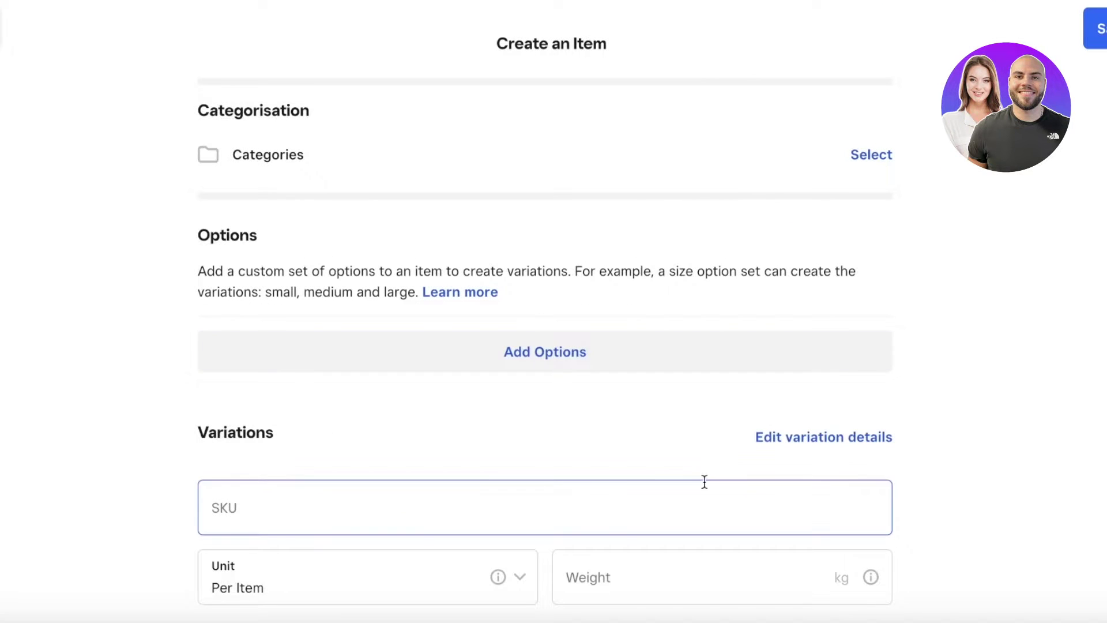
Step: Enter SKU 5234FFA3 and keep the unit as Per Item
scroll(306, 323, down, 3)
click(307, 324)
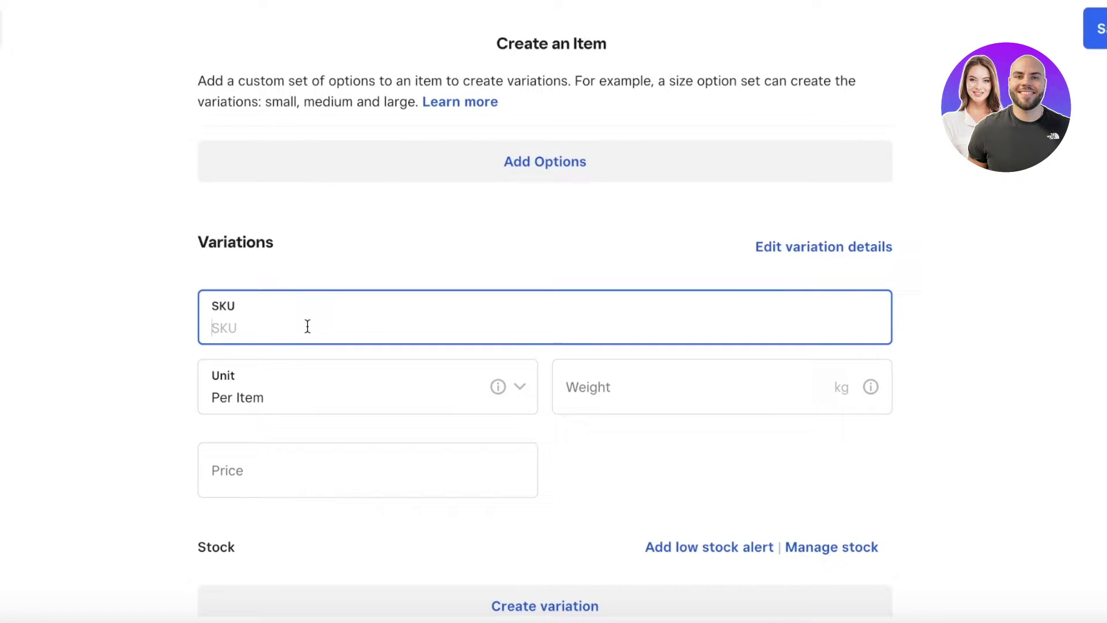
text(5234FFA3)
click(313, 378)
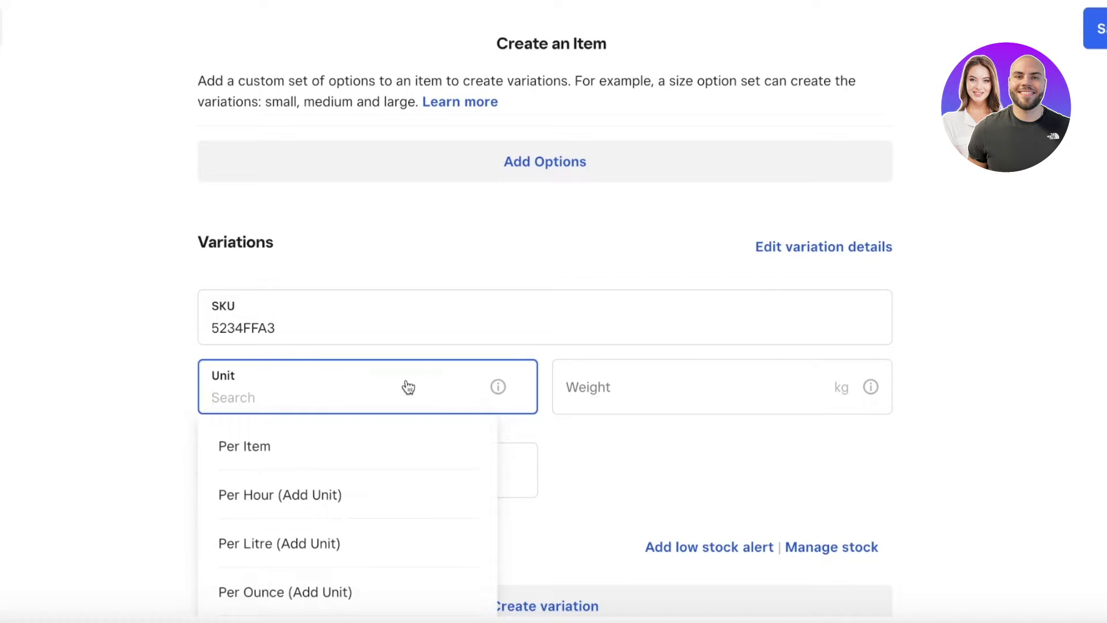
click(225, 438)
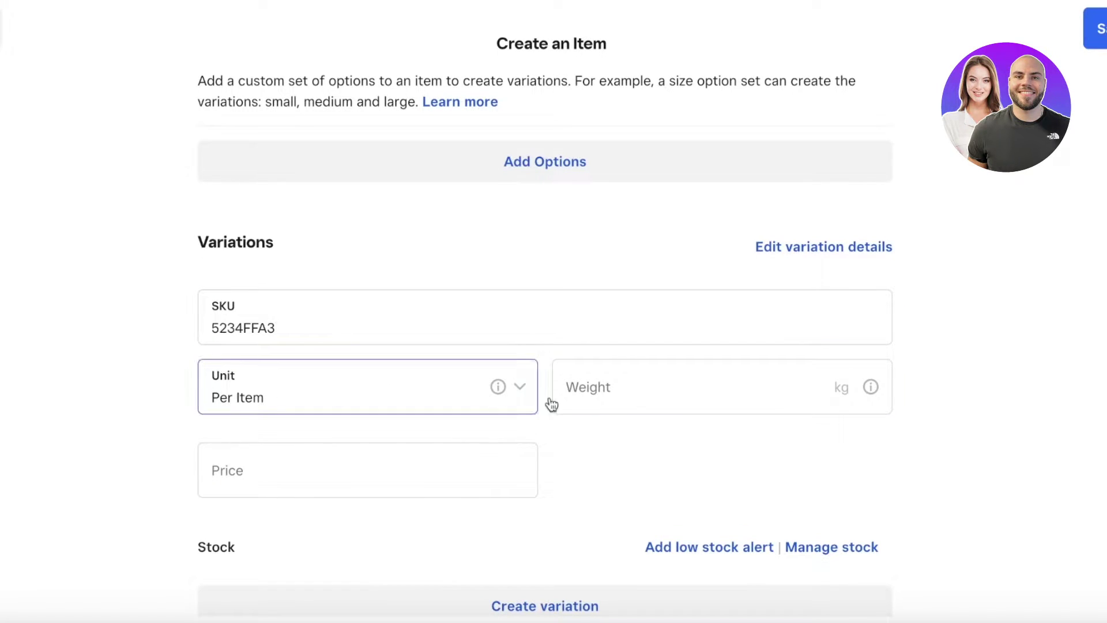
Step: Set the variation's weight to 0.50 kg and its price to 150
click(657, 390)
click(311, 413)
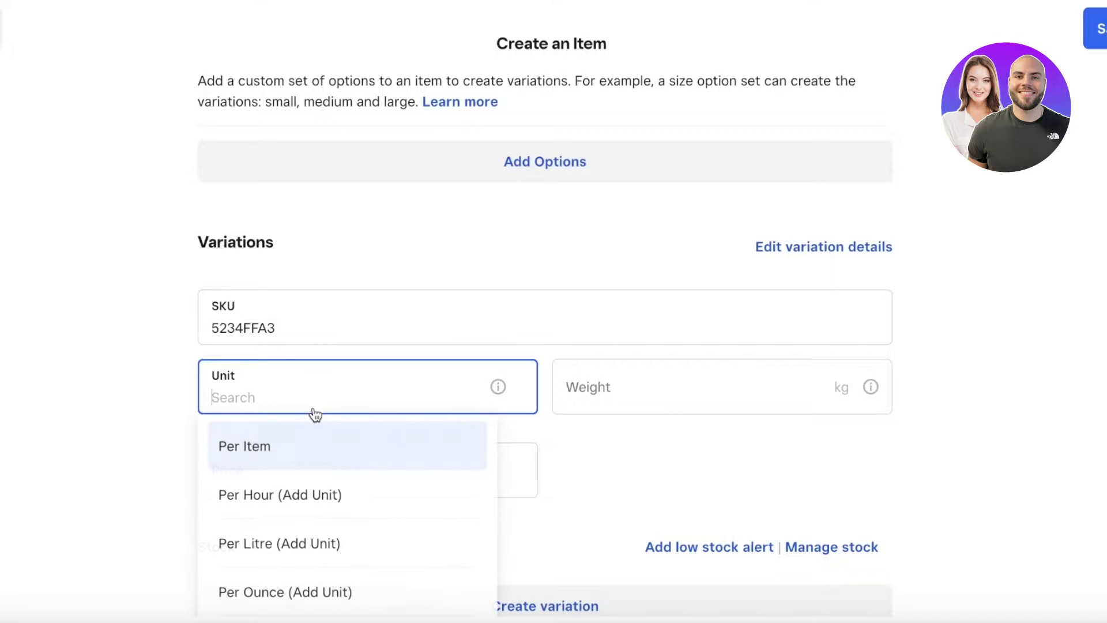
scroll(285, 508, down, 1)
click(630, 311)
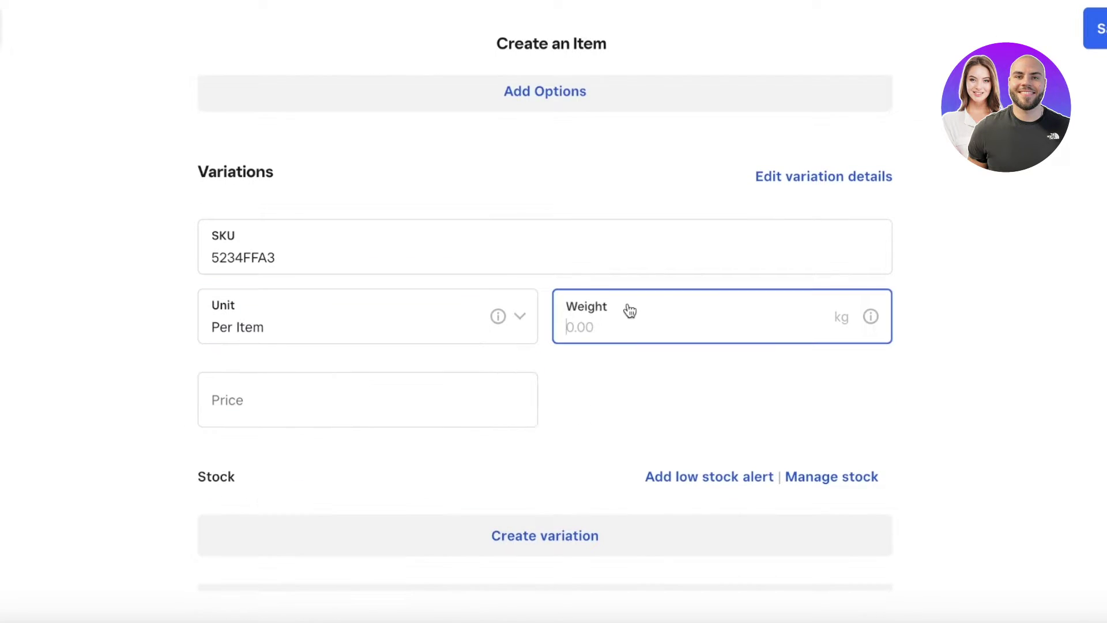
text(0.5)
click(462, 399)
text(1)
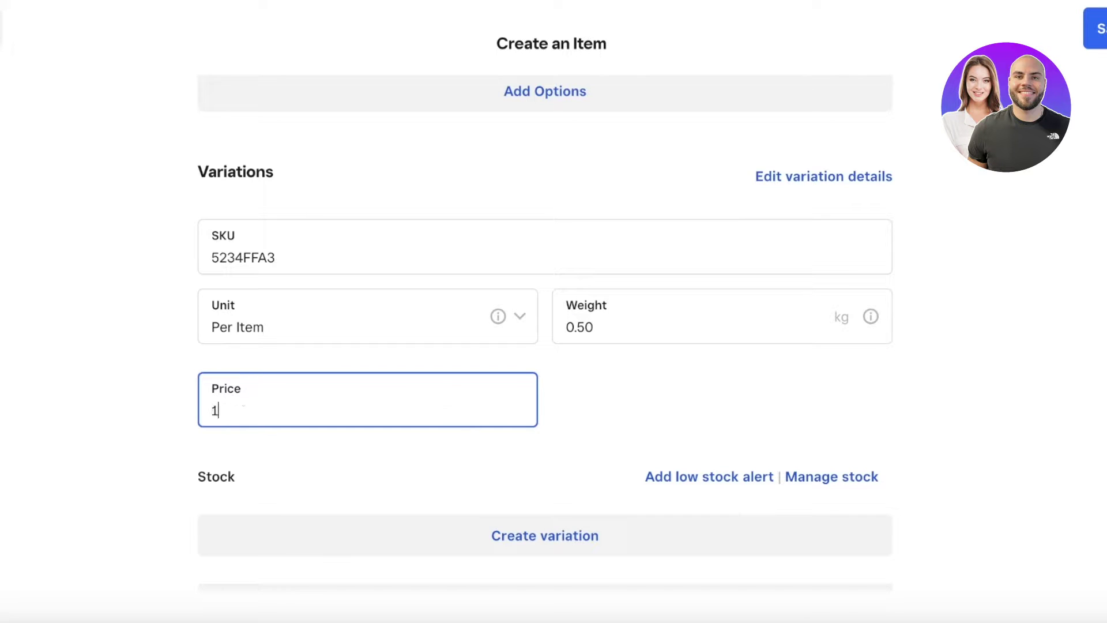
scroll(586, 472, down, 3)
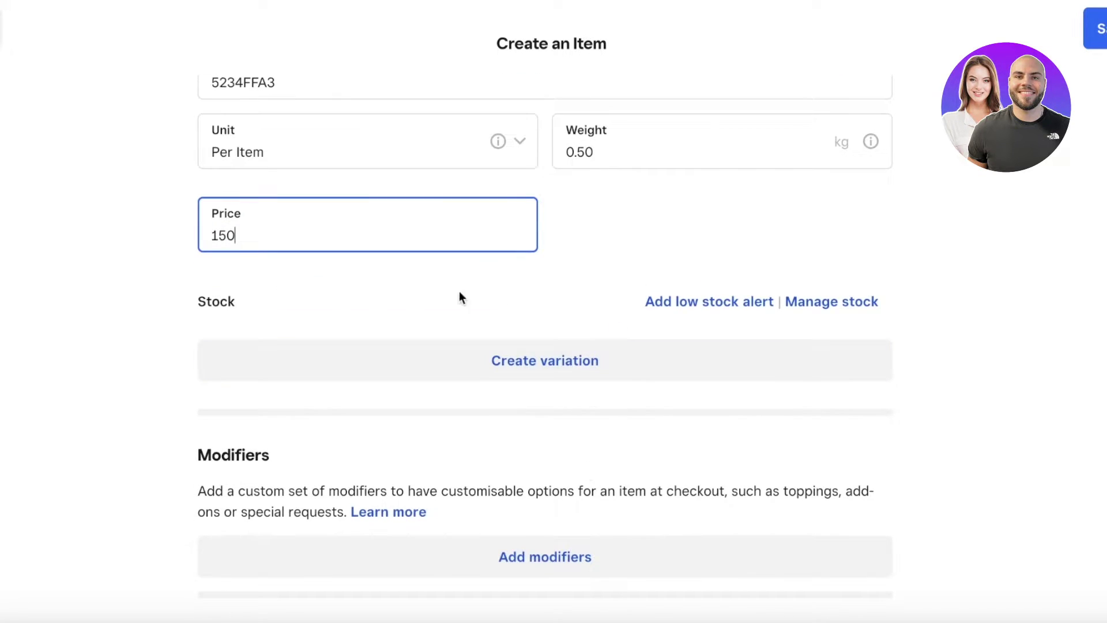
Step: Open the variation's stock management, keeping it available at the location
click(543, 362)
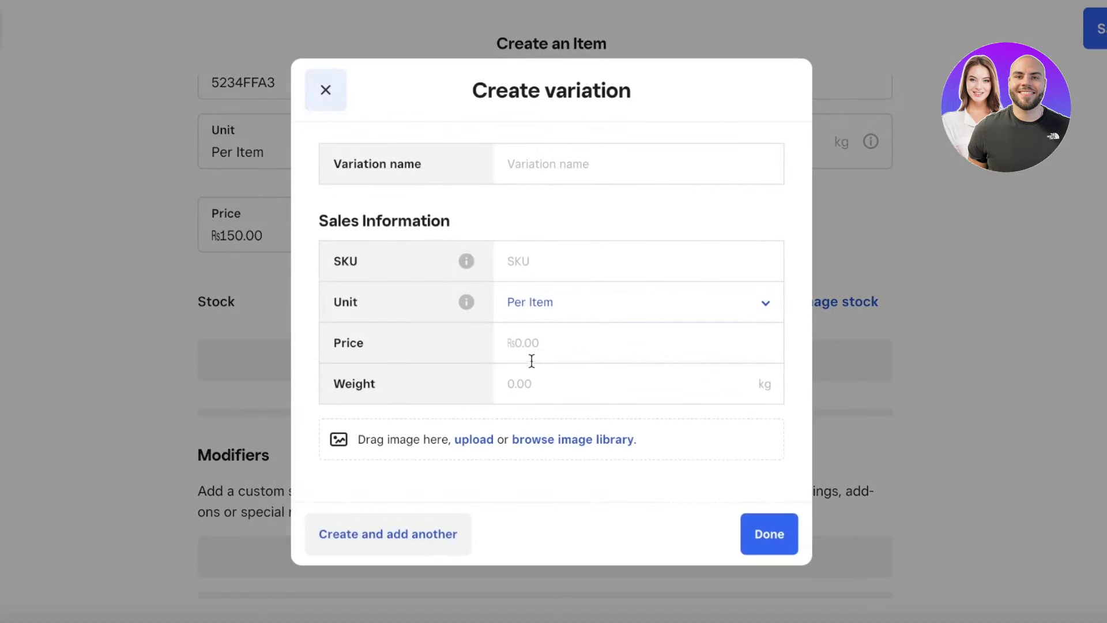
click(315, 101)
click(811, 304)
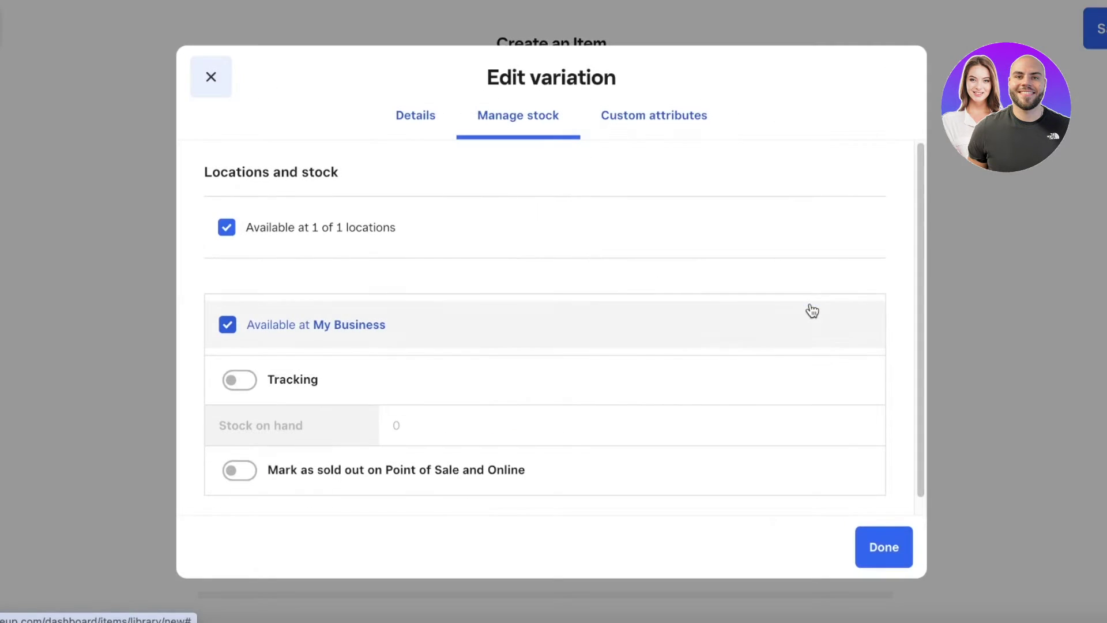
scroll(295, 346, down, 1)
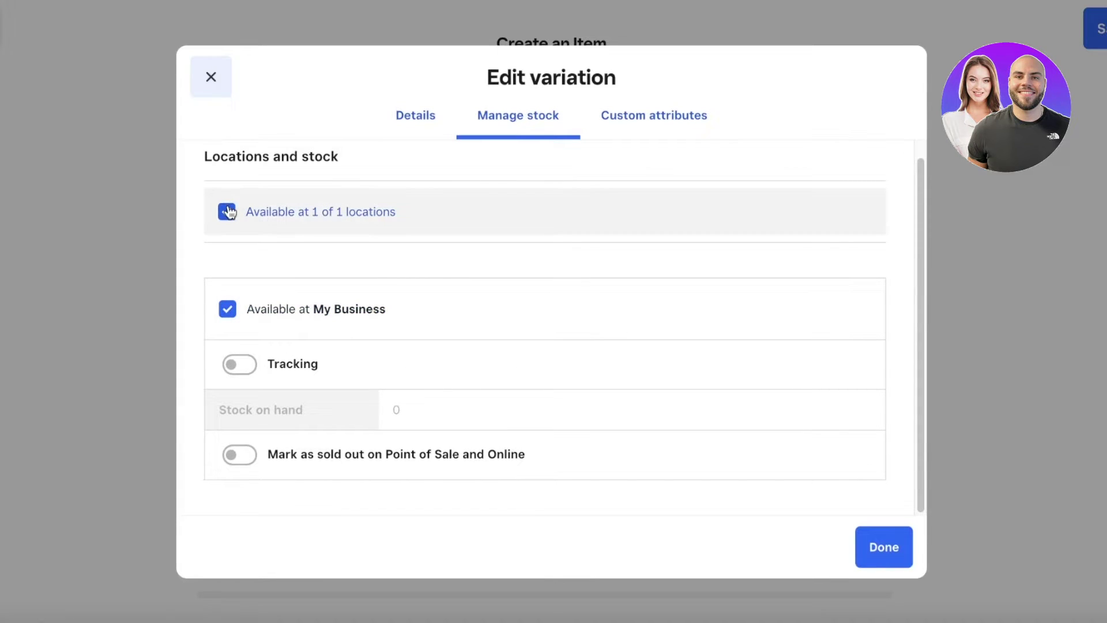
click(227, 211)
click(228, 245)
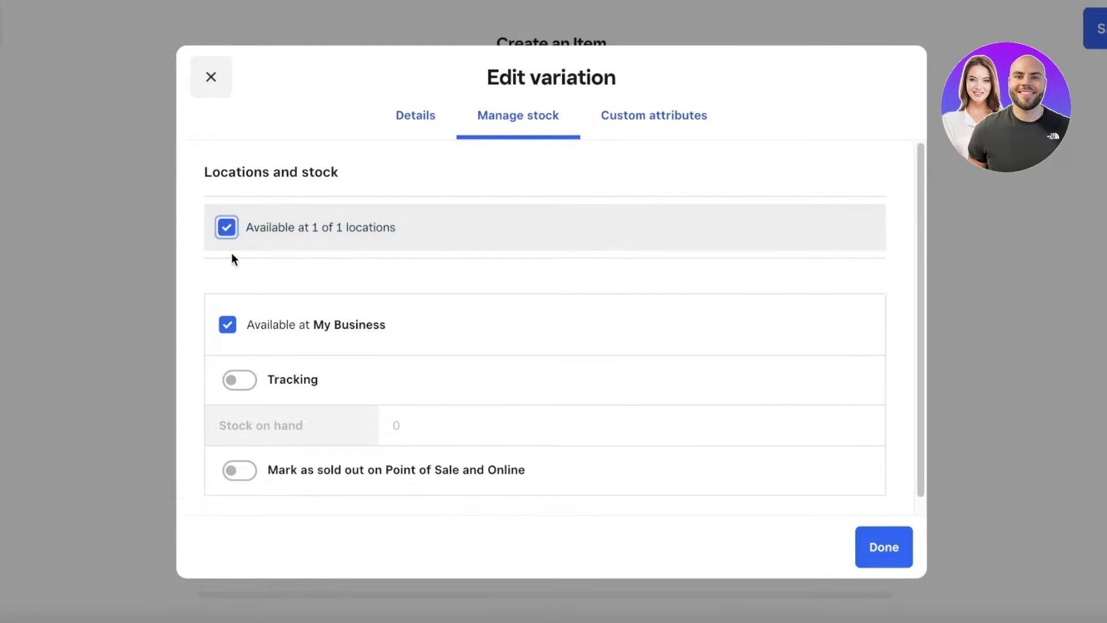
Step: Turn on stock tracking and record 1000 units as Stock received
click(240, 380)
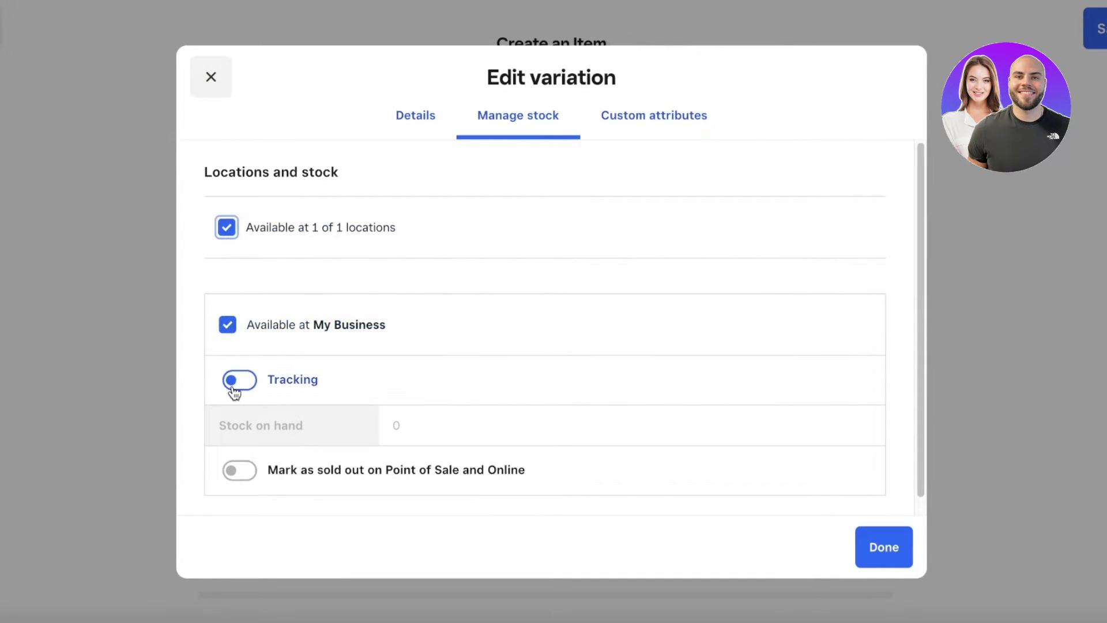
scroll(458, 478, down, 1)
scroll(458, 472, down, 1)
click(467, 397)
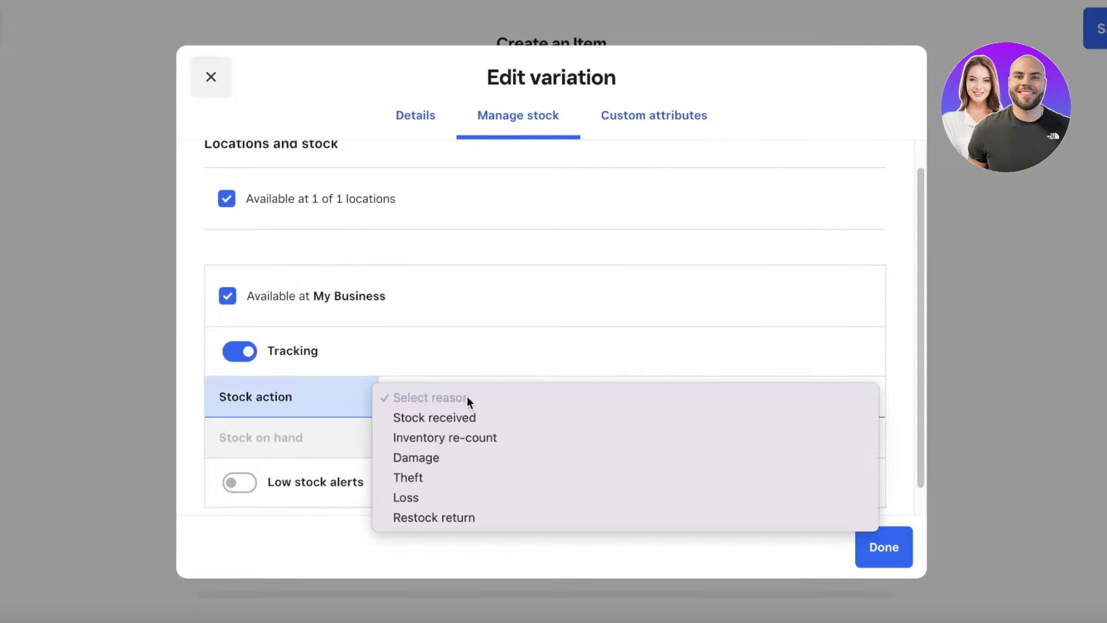
click(440, 418)
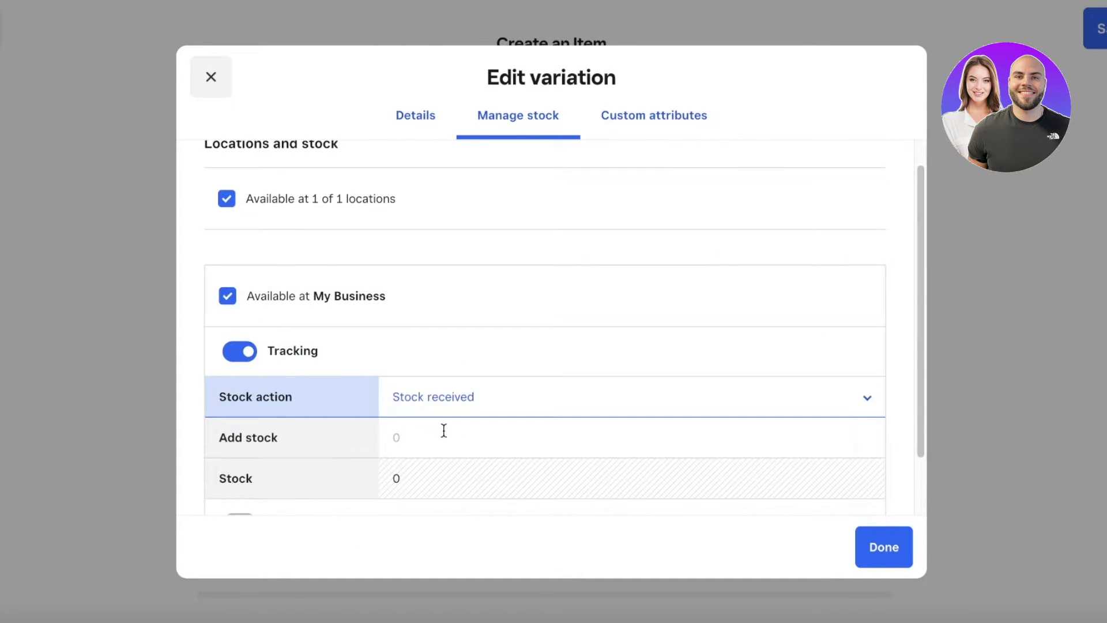
click(449, 430)
text(10000)
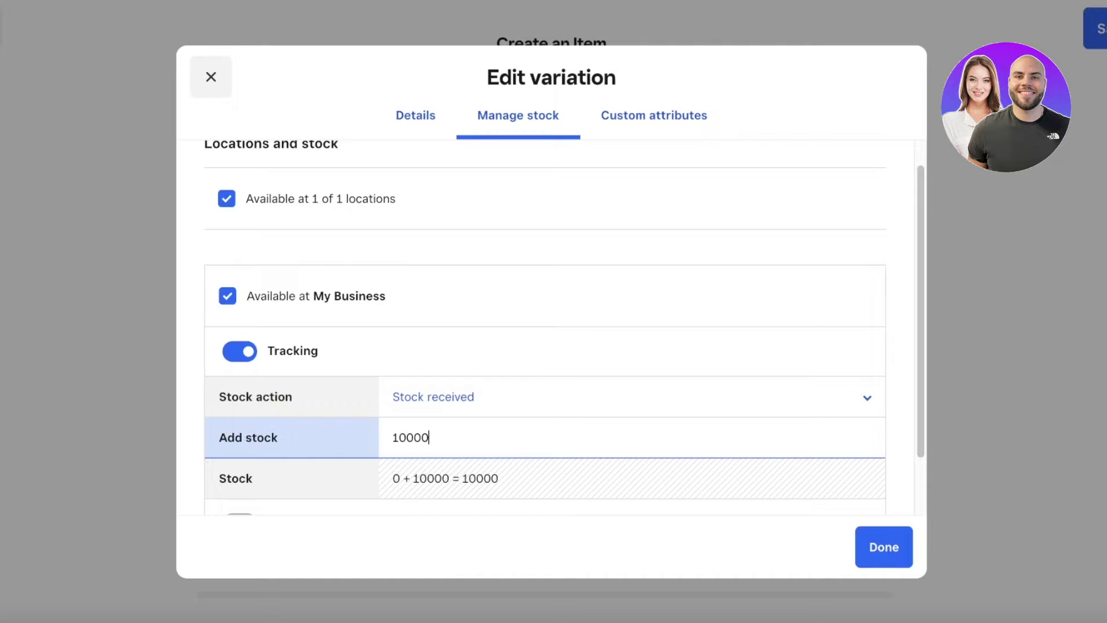
key(BackSpace)
scroll(467, 425, down, 2)
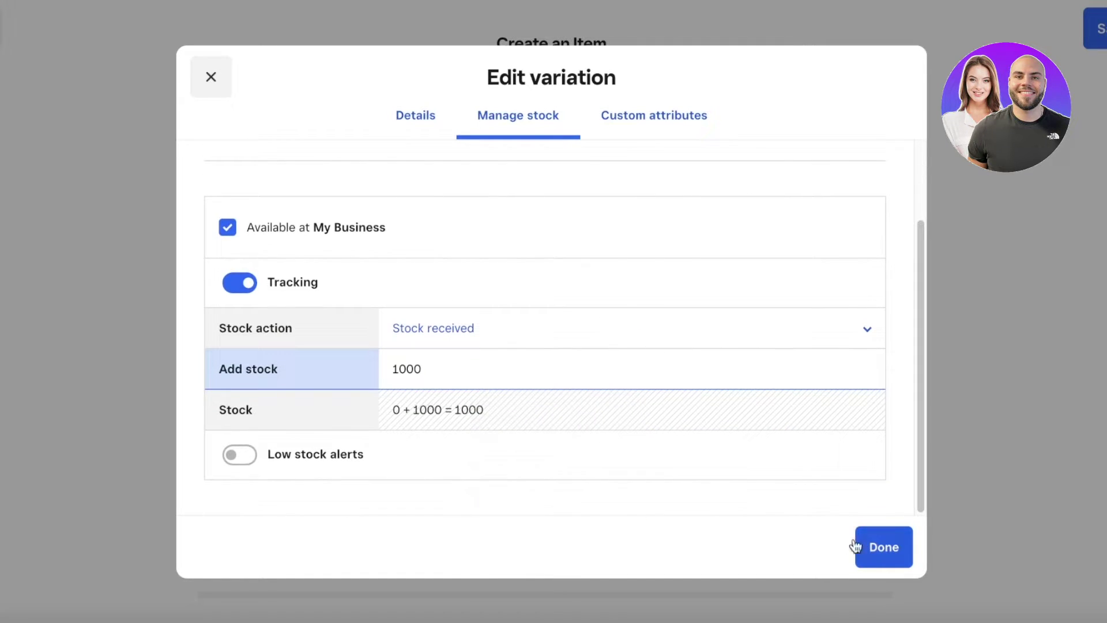
click(888, 561)
scroll(563, 413, down, 7)
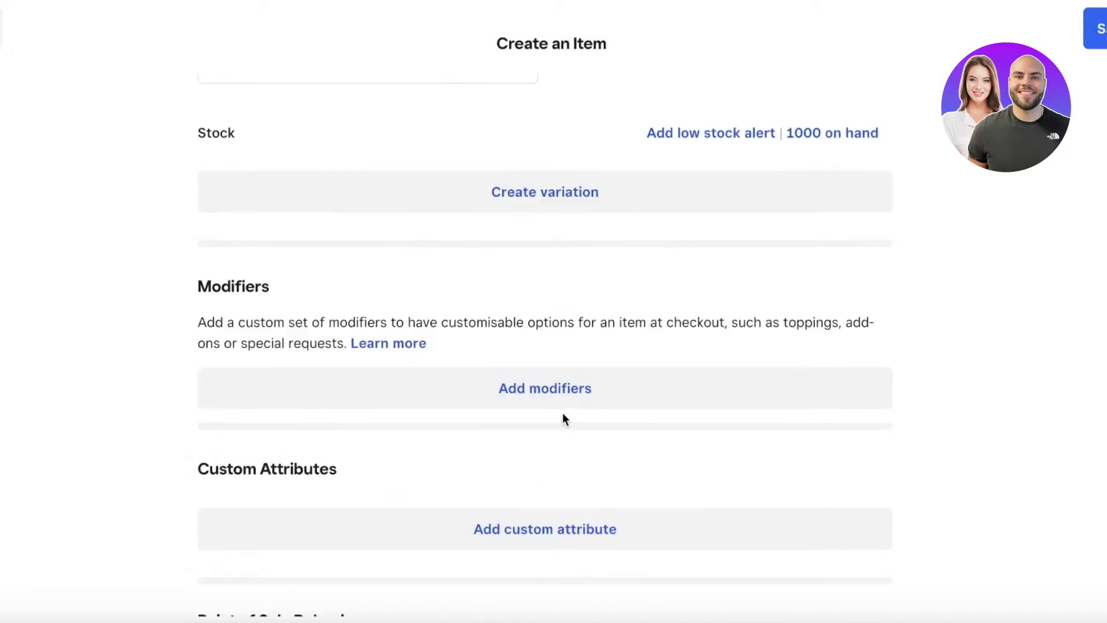
scroll(521, 225, up, 3)
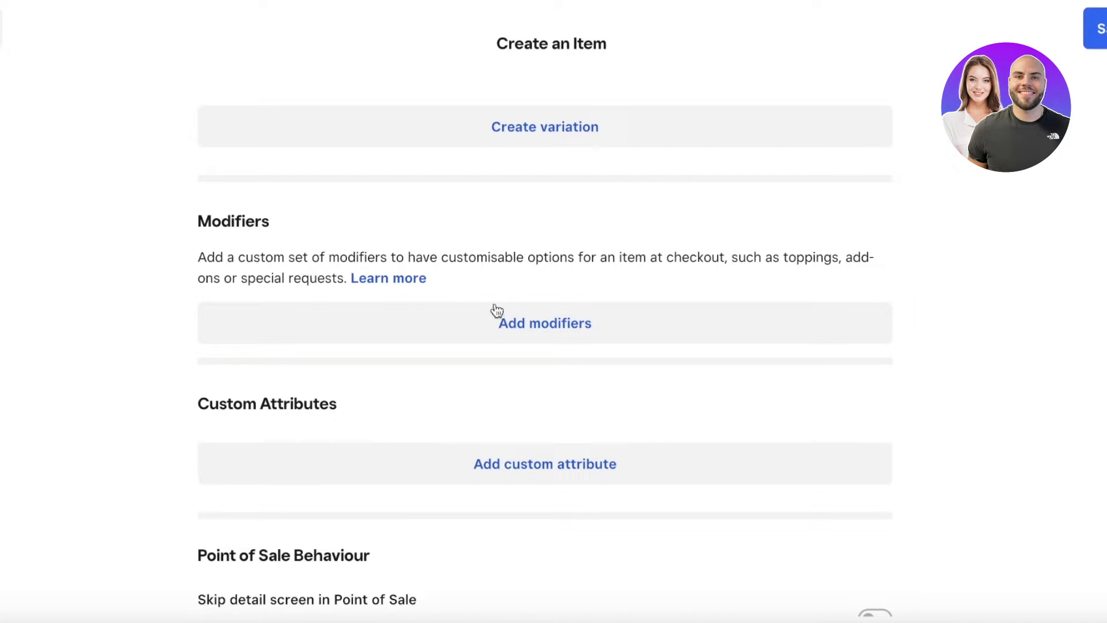
click(518, 319)
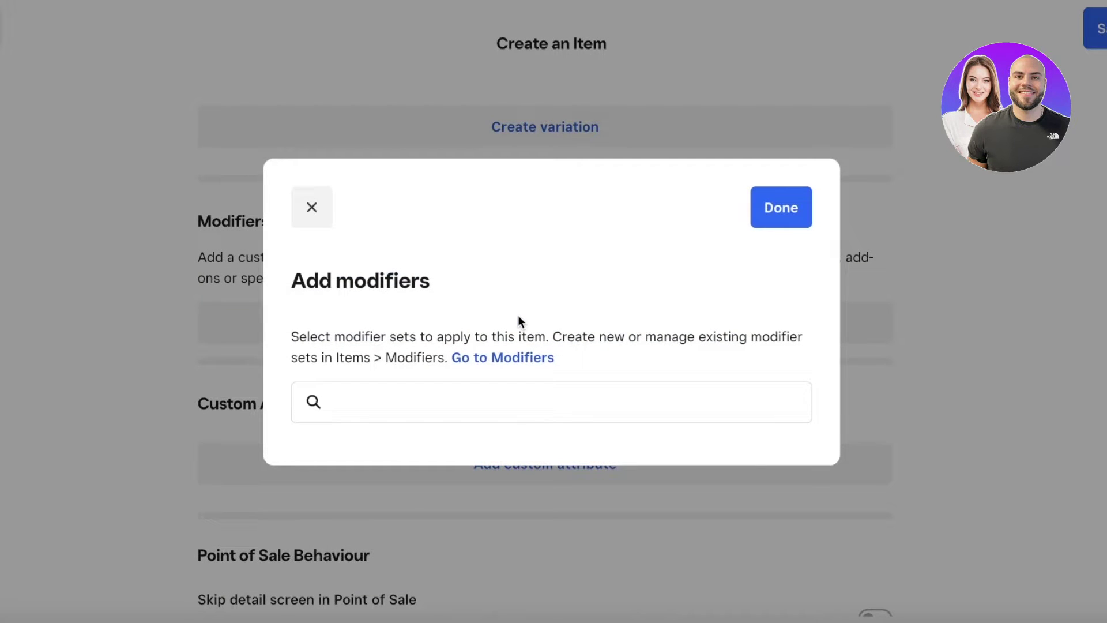
click(1064, 403)
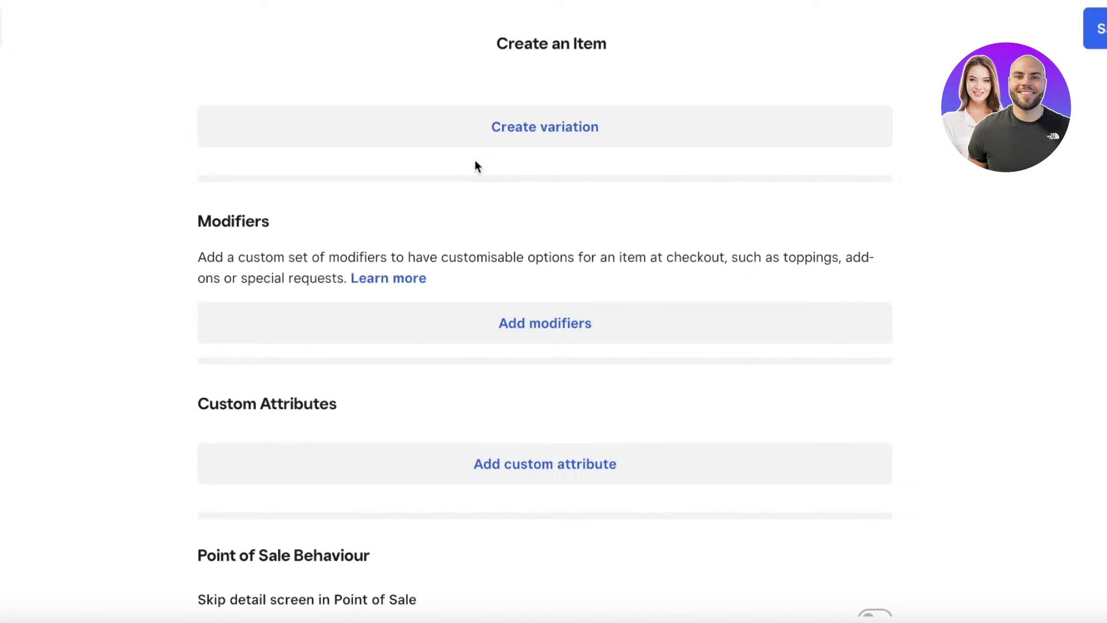
scroll(475, 162, down, 4)
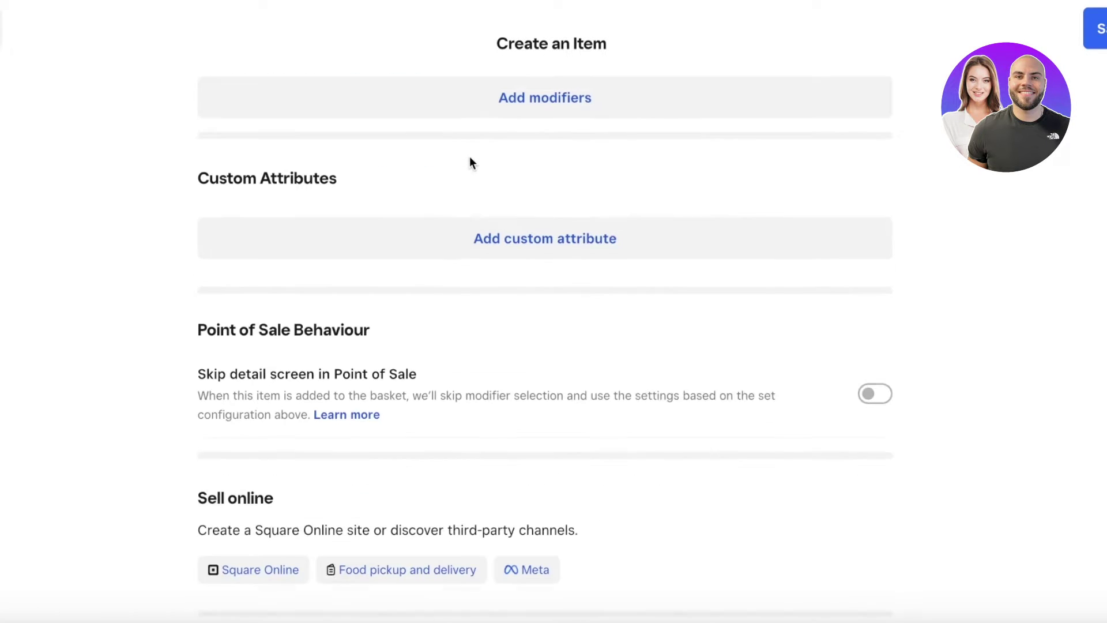
click(728, 409)
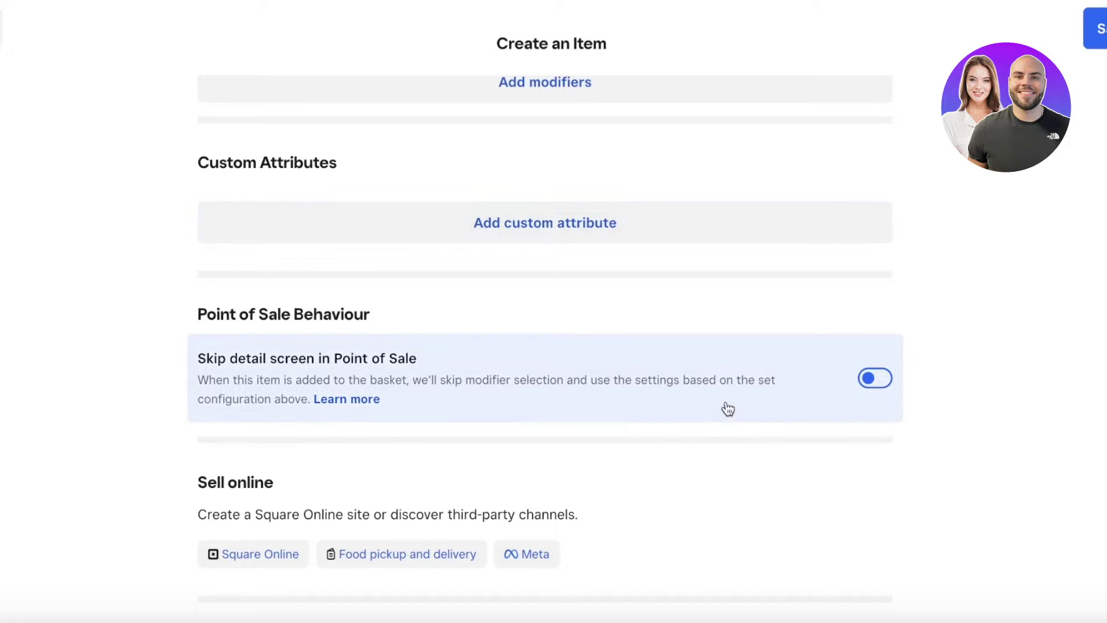
click(569, 357)
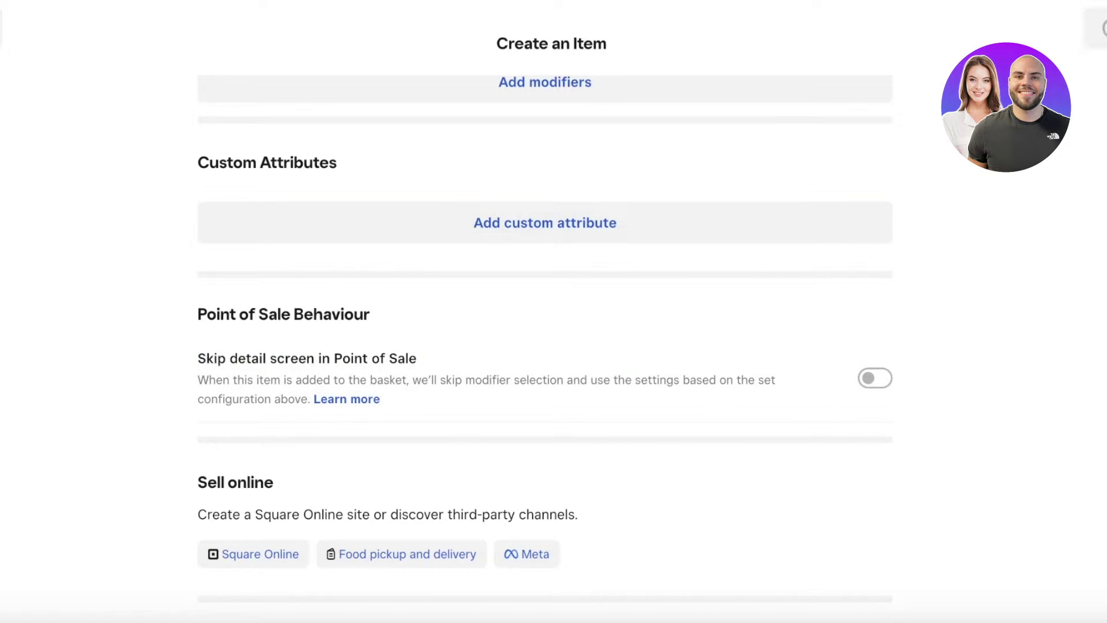
scroll(873, 225, up, 15)
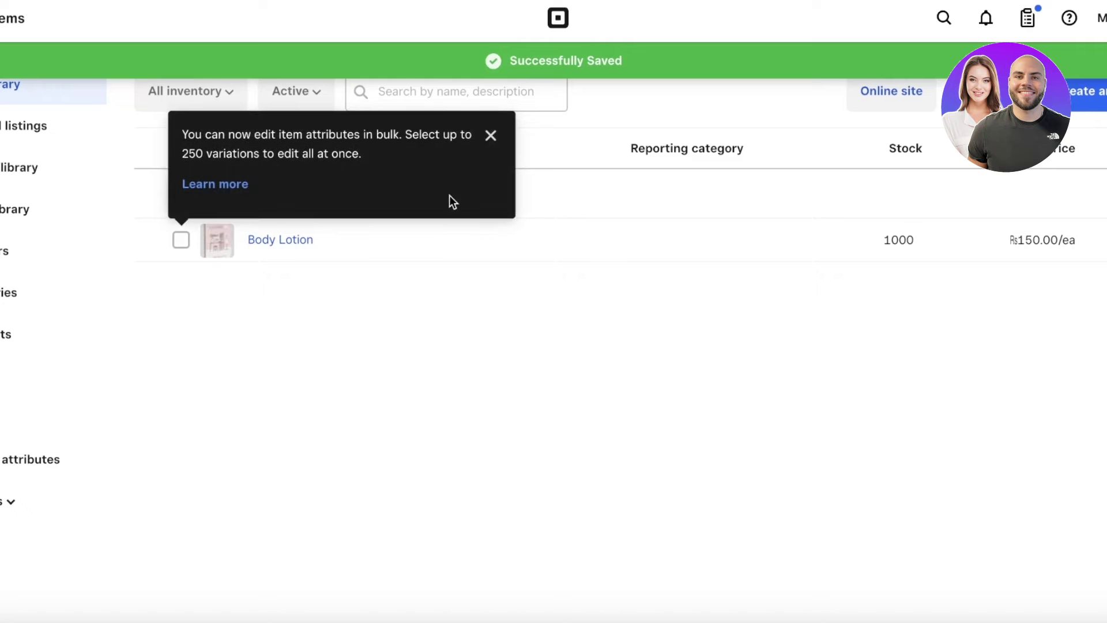
Step: Check the Body Lotion item's actions and dismiss the bulk-editing tip
click(1061, 249)
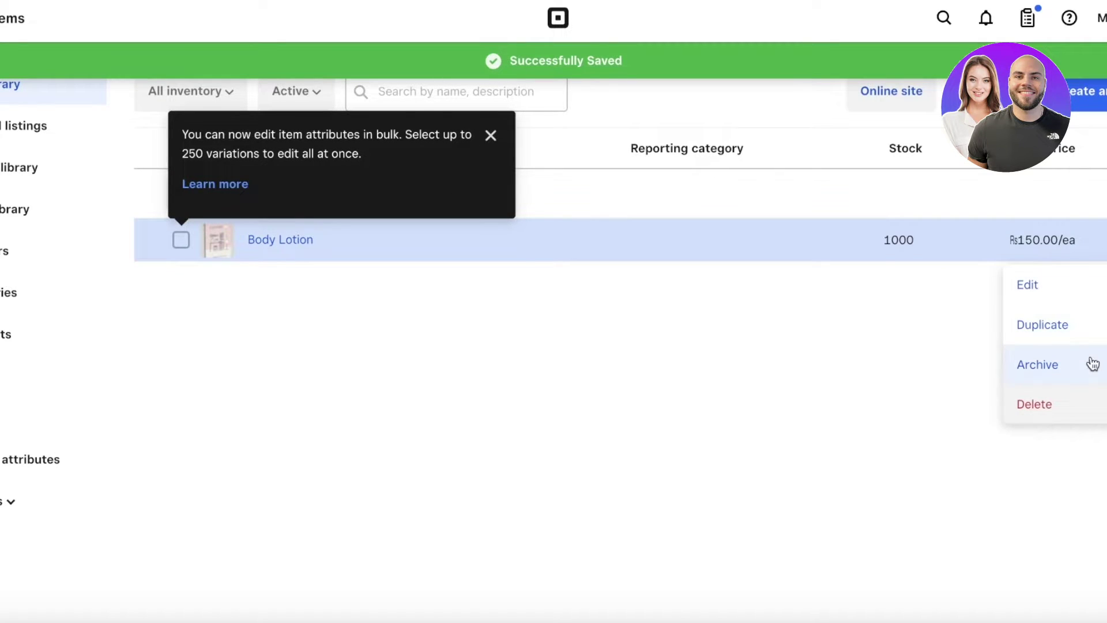
click(767, 338)
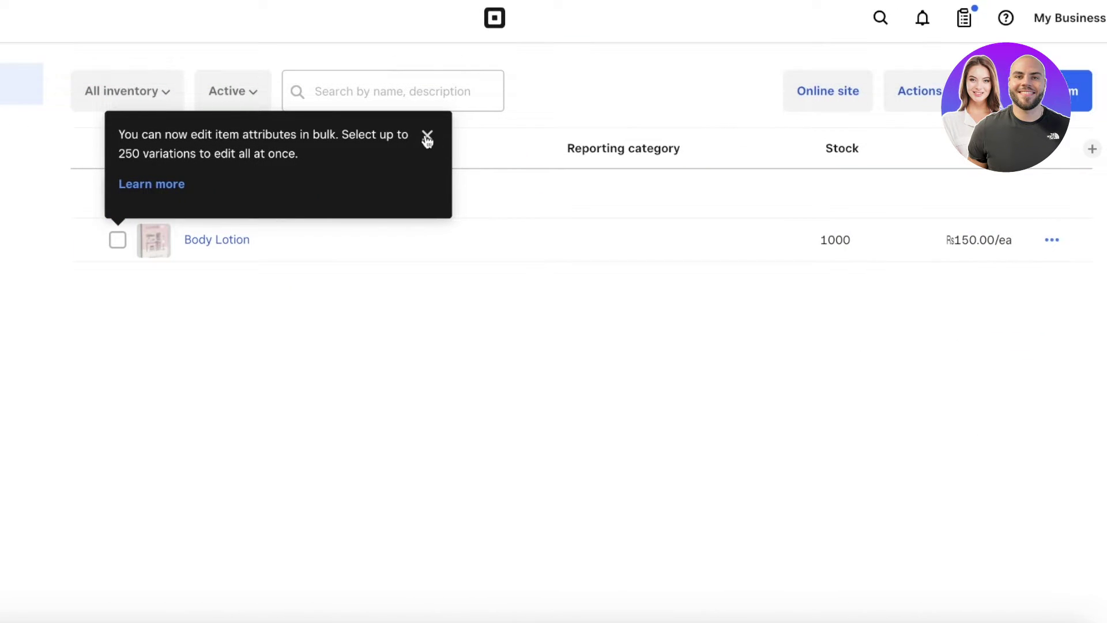
click(428, 138)
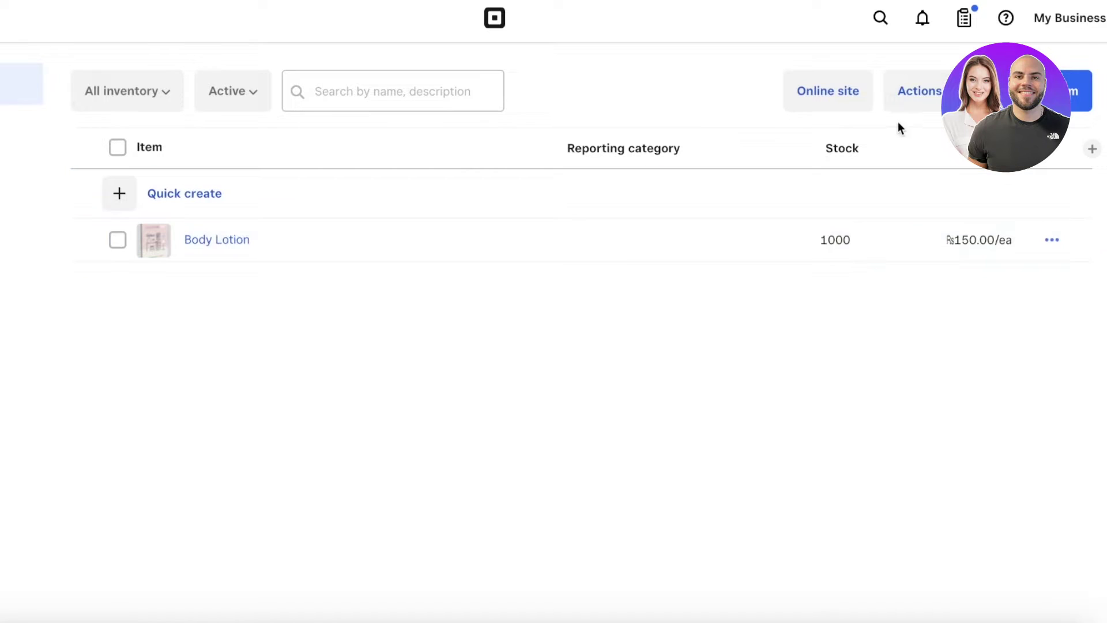
Step: Preview the online site, dismiss the shop-ready announcement, then close the preview
click(853, 98)
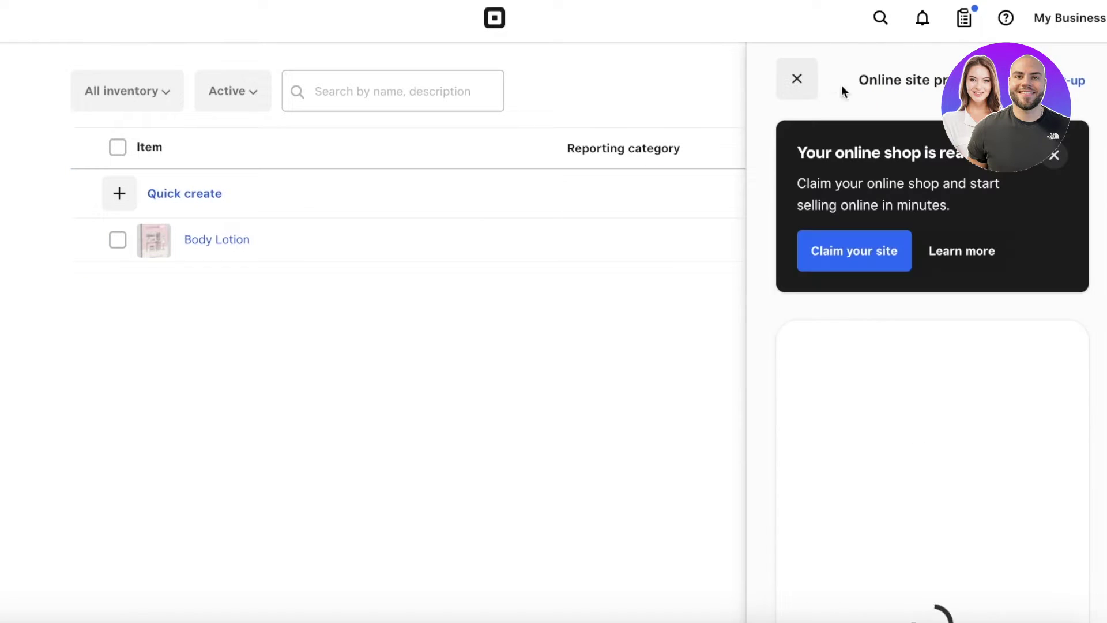
click(1055, 155)
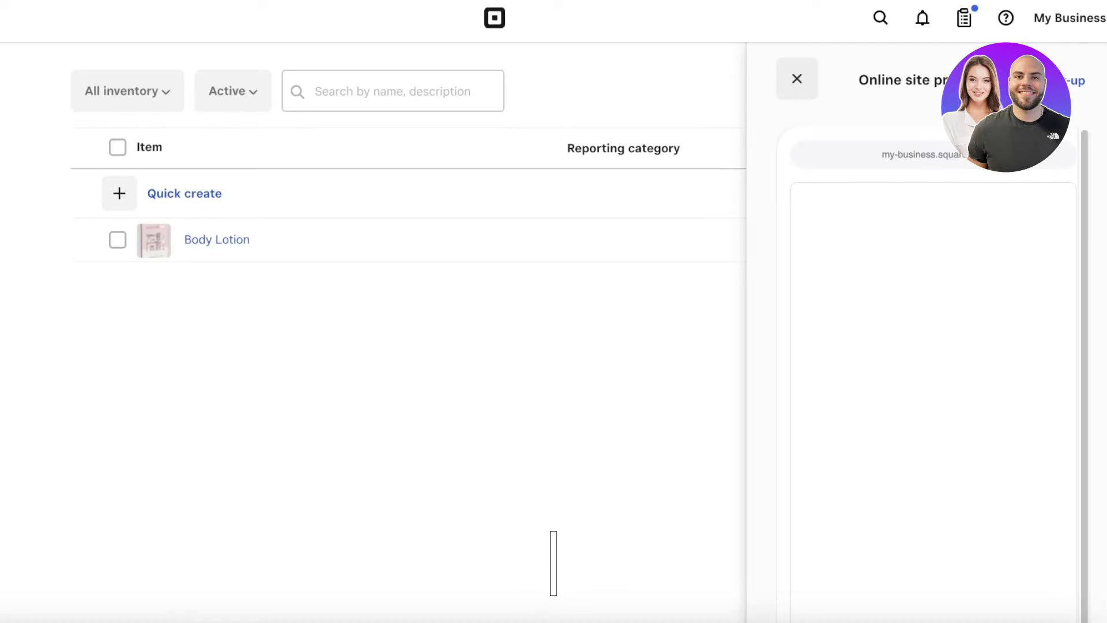
click(797, 79)
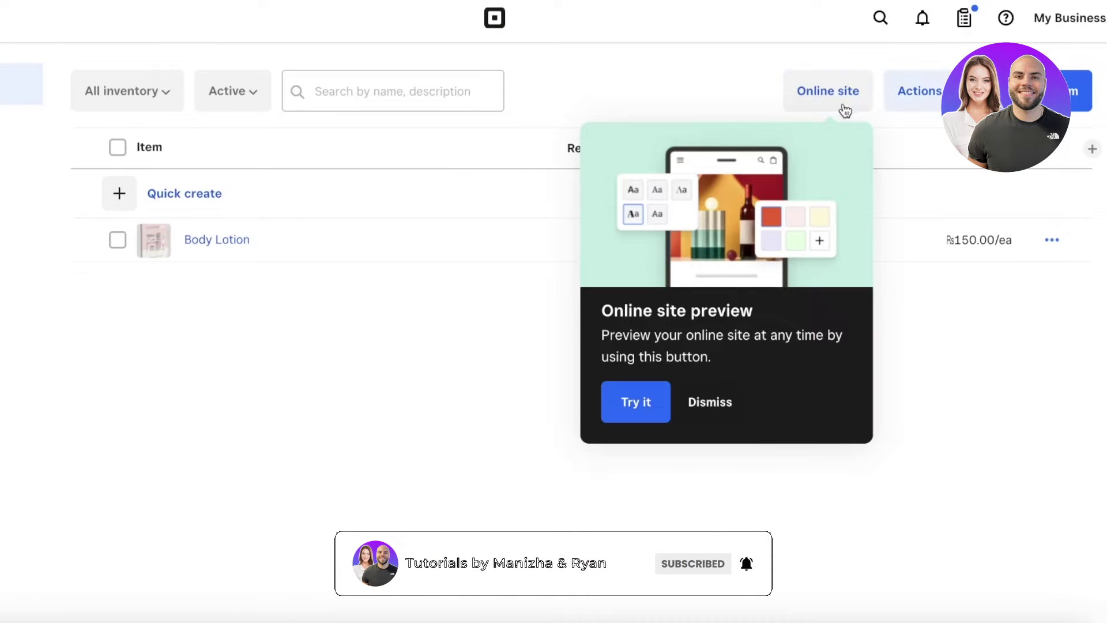
click(617, 402)
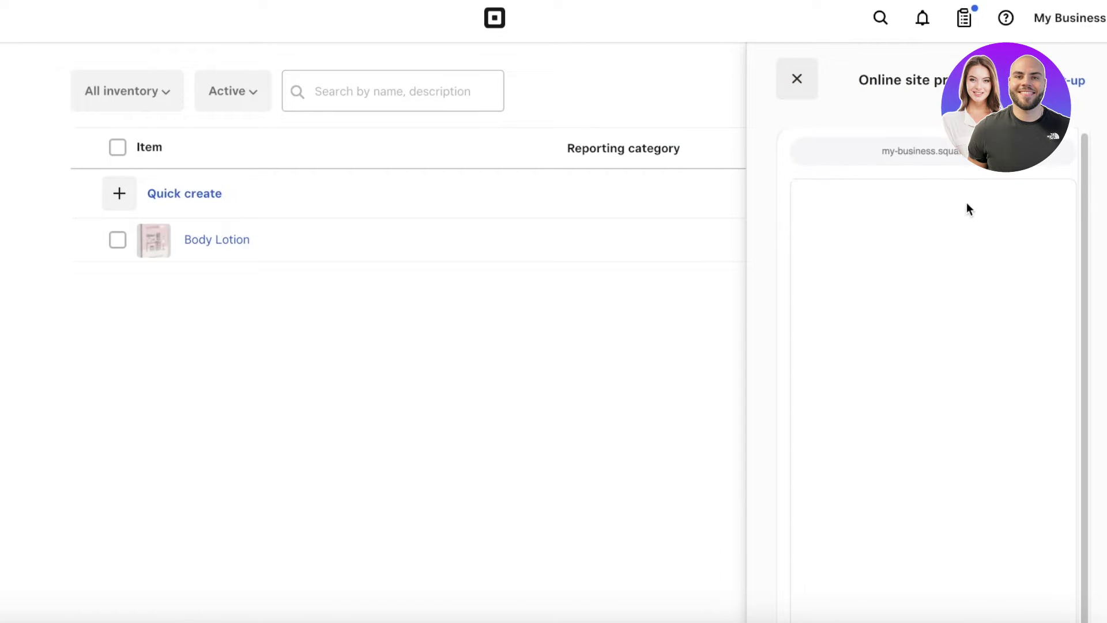
scroll(1004, 371, down, 5)
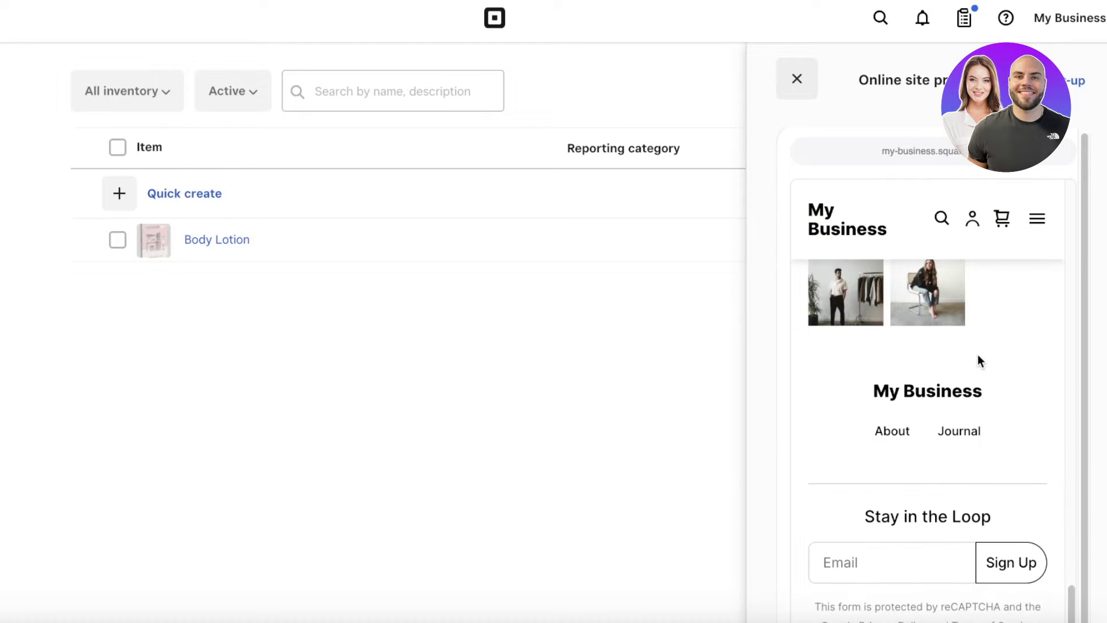
scroll(978, 360, up, 5)
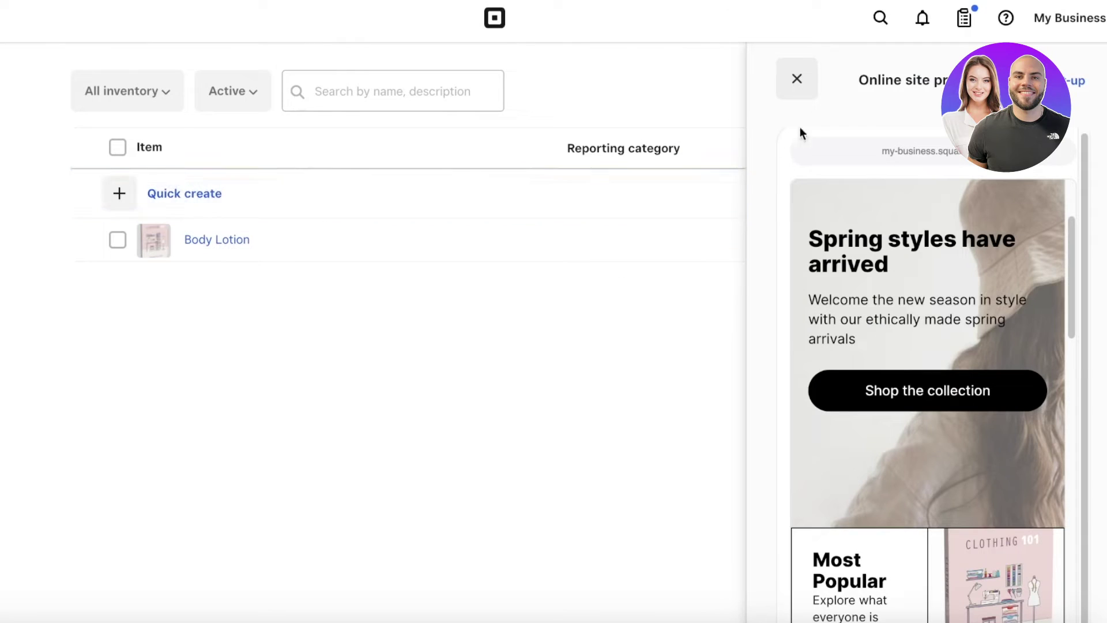
click(789, 79)
Step: Glance at the library's column list and bulk actions without changing anything
click(1092, 149)
click(890, 148)
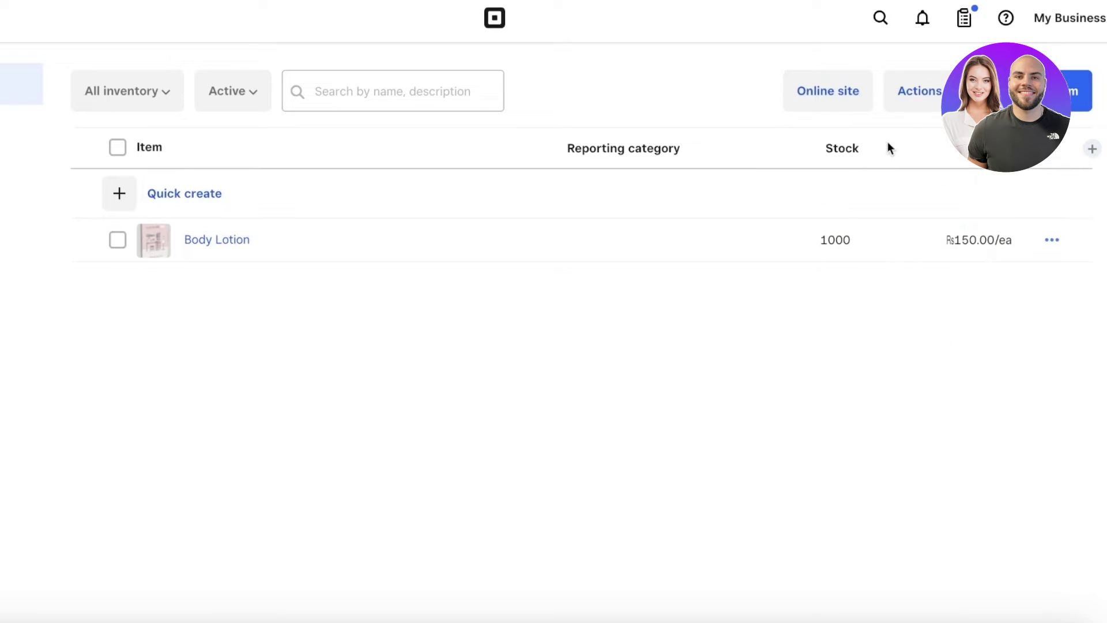
click(890, 88)
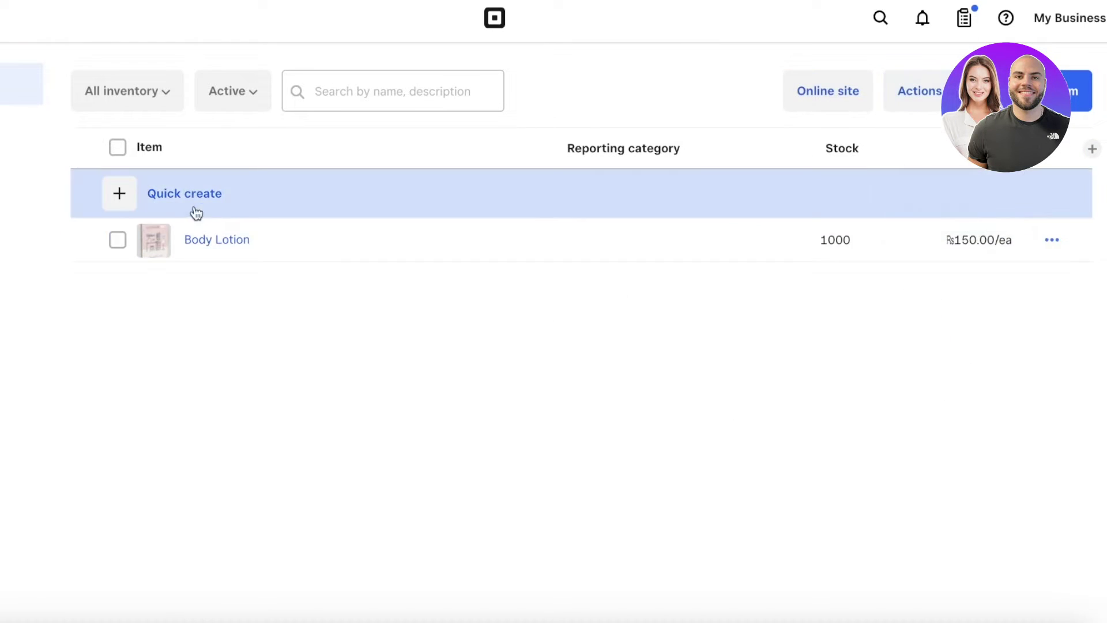
Step: Open the Body Lotion item and choose Meta under Sell online, leaving checkout settings unchanged
click(163, 256)
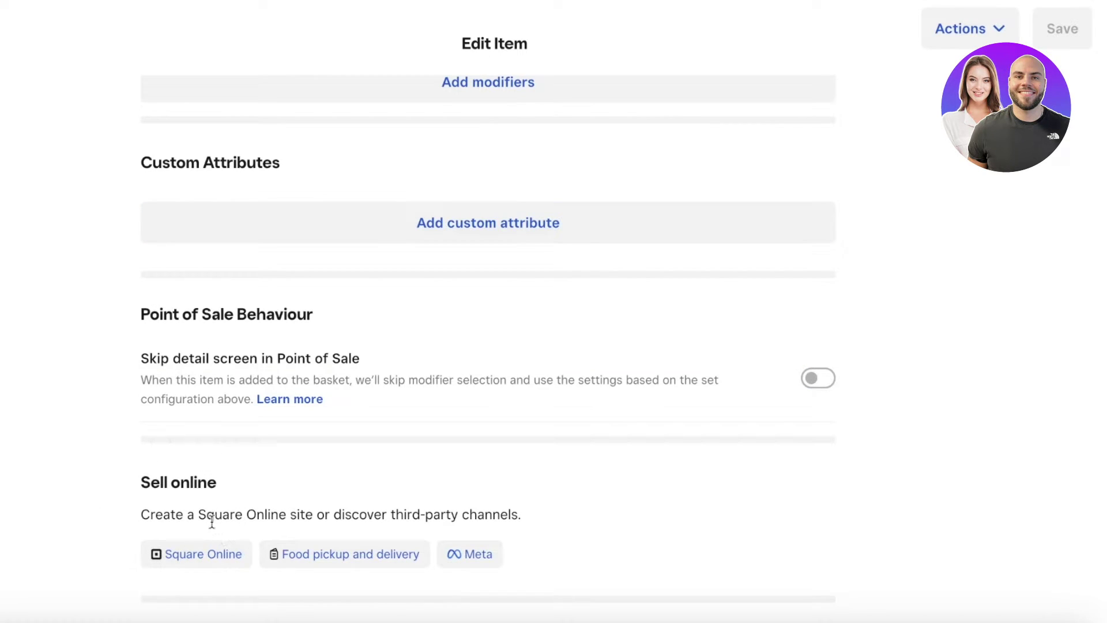
drag(172, 505, 585, 520)
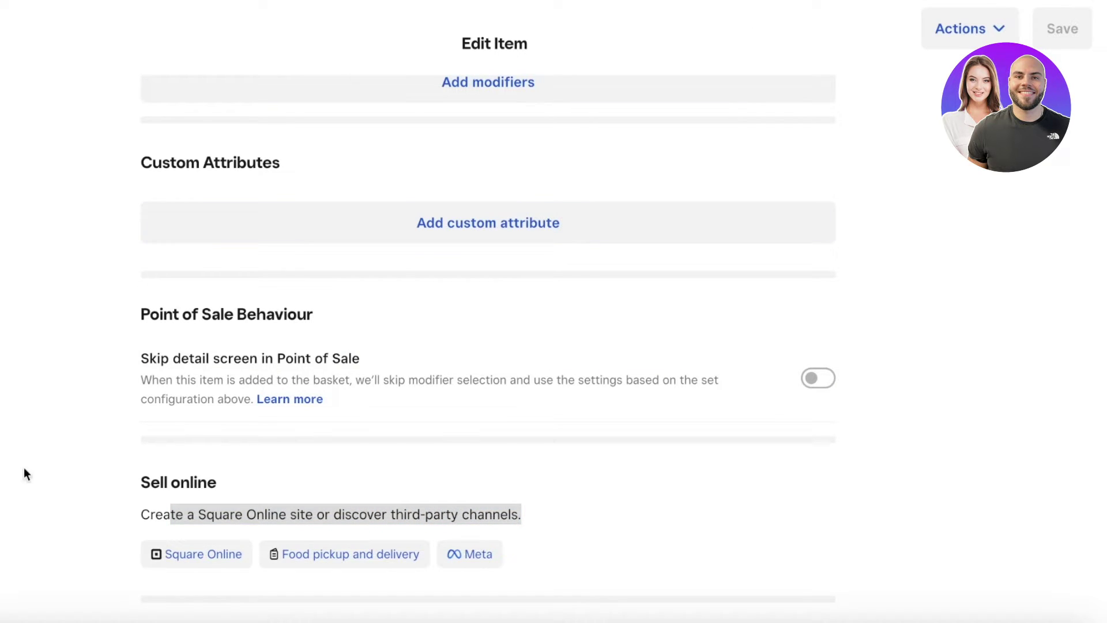
click(943, 39)
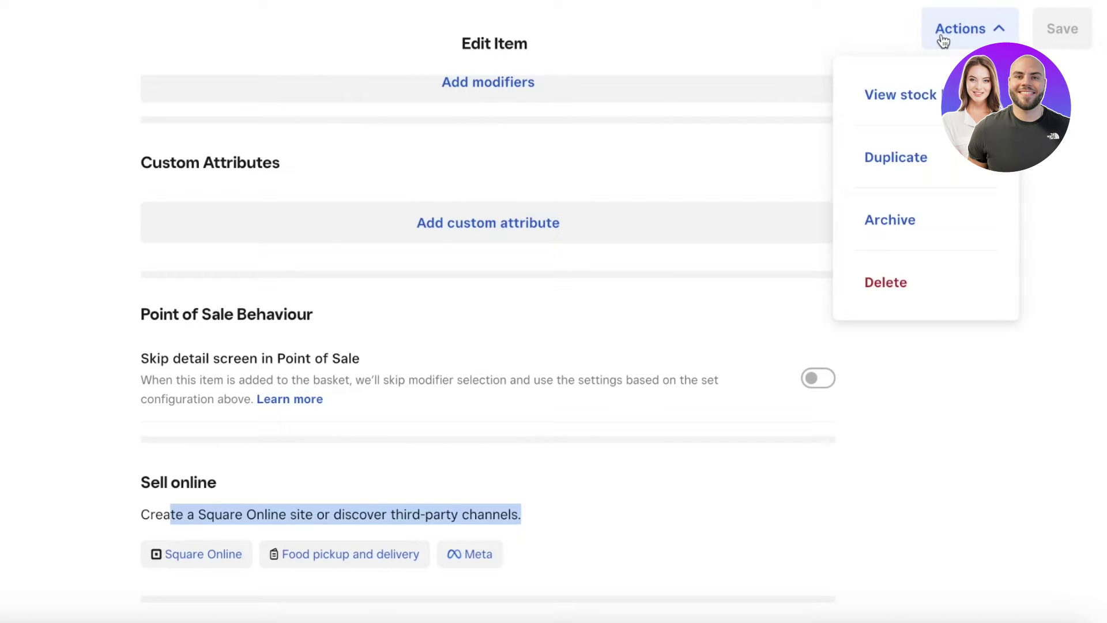
click(464, 404)
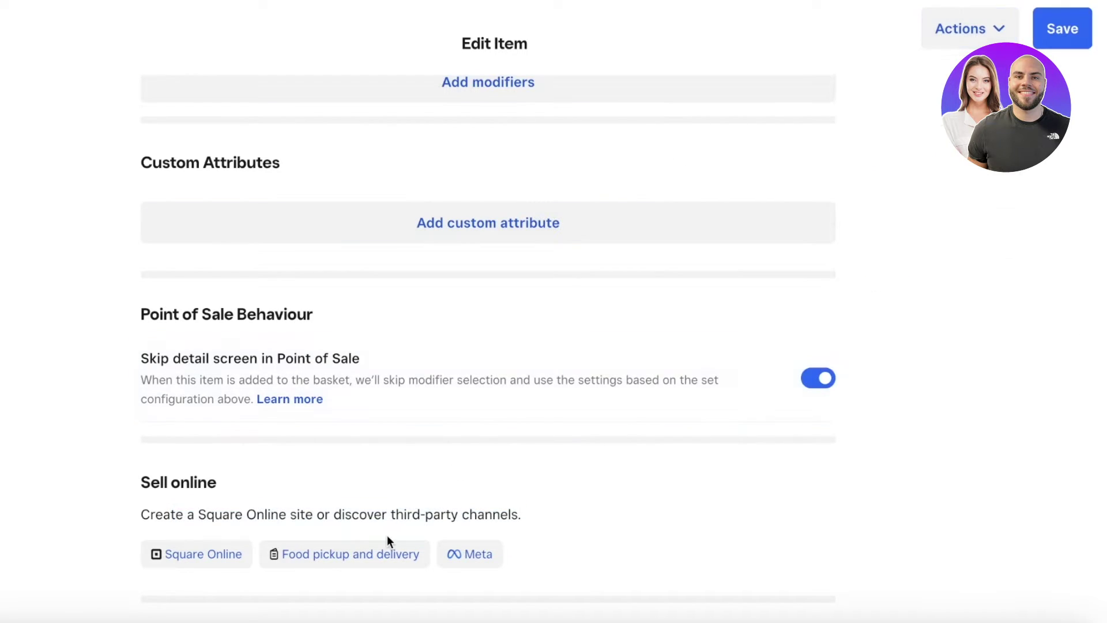
click(756, 378)
click(328, 555)
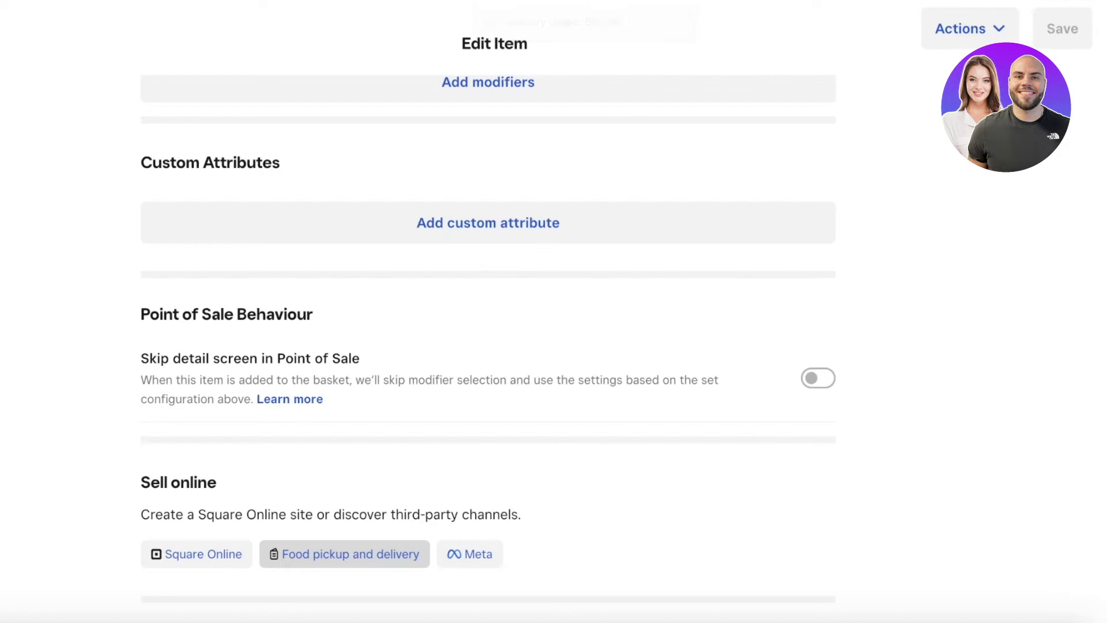
click(475, 554)
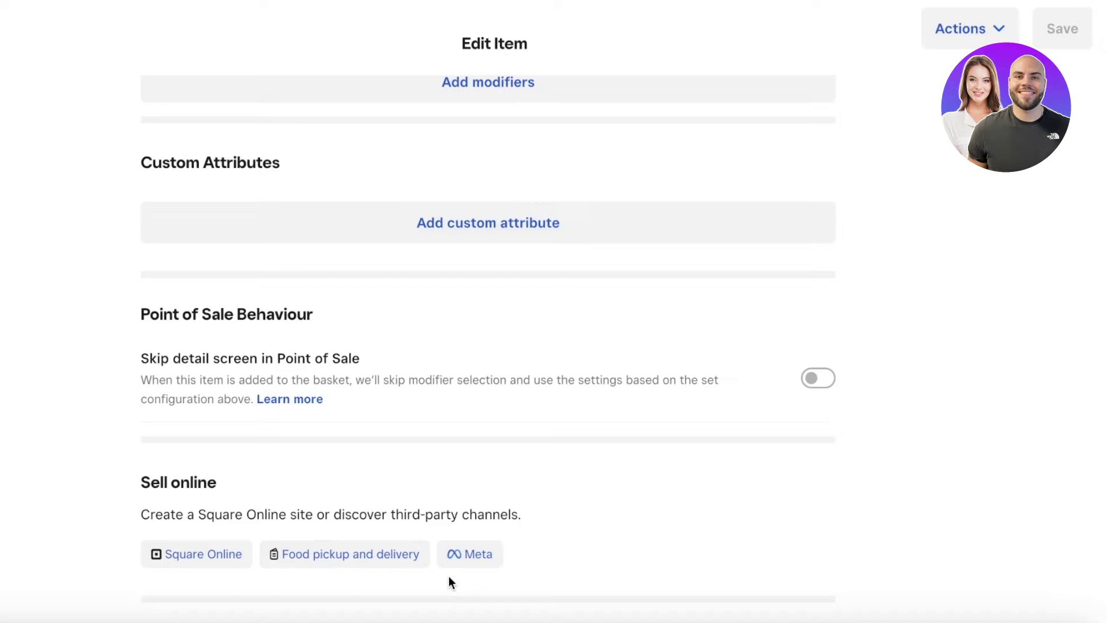
click(480, 555)
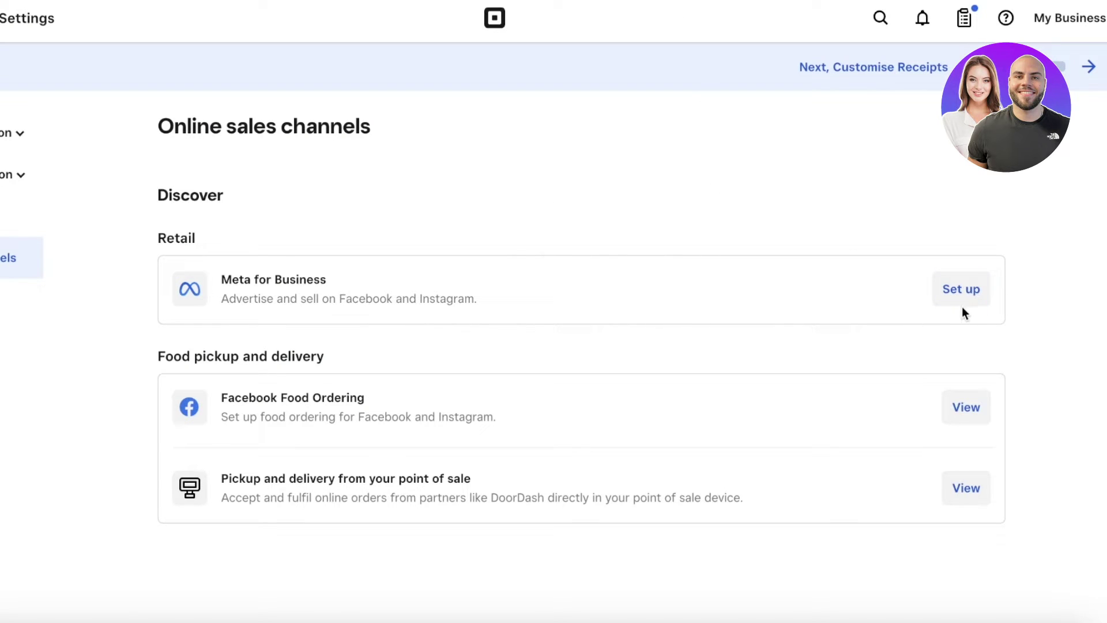
Step: Start Meta for Business setup, continue past its overview, then choose Set up a Square Online site
click(971, 305)
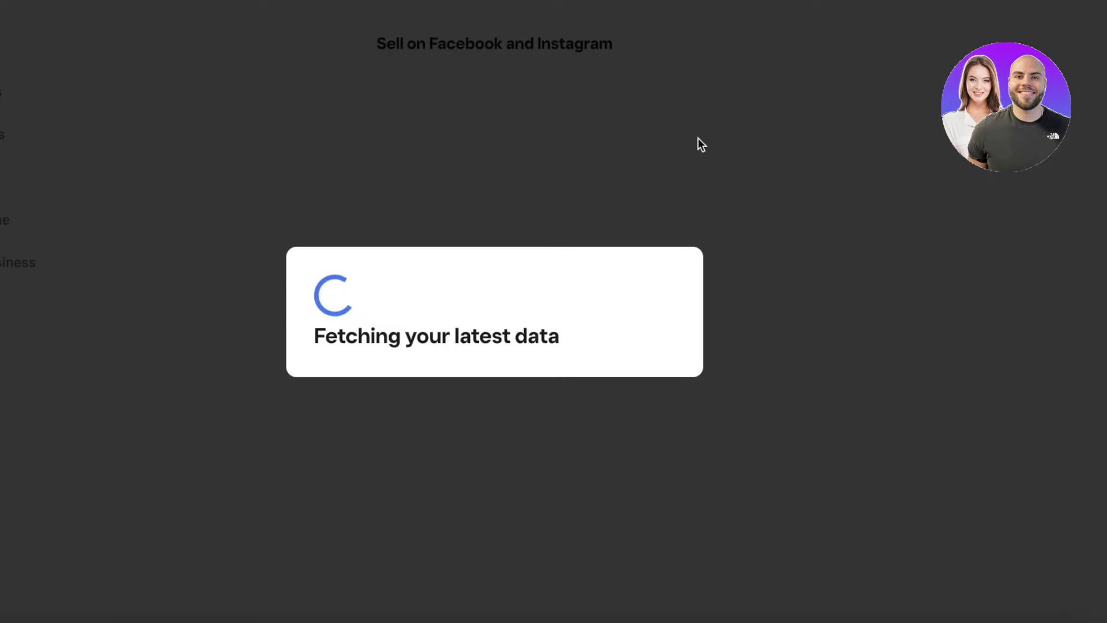
scroll(736, 167, down, 5)
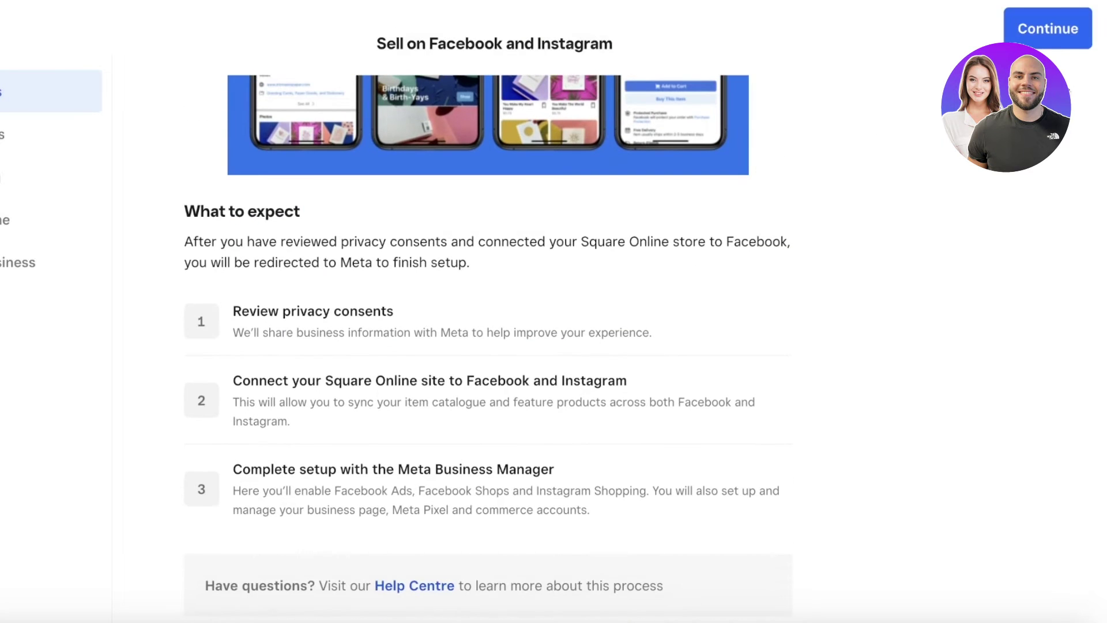
click(1060, 40)
click(440, 265)
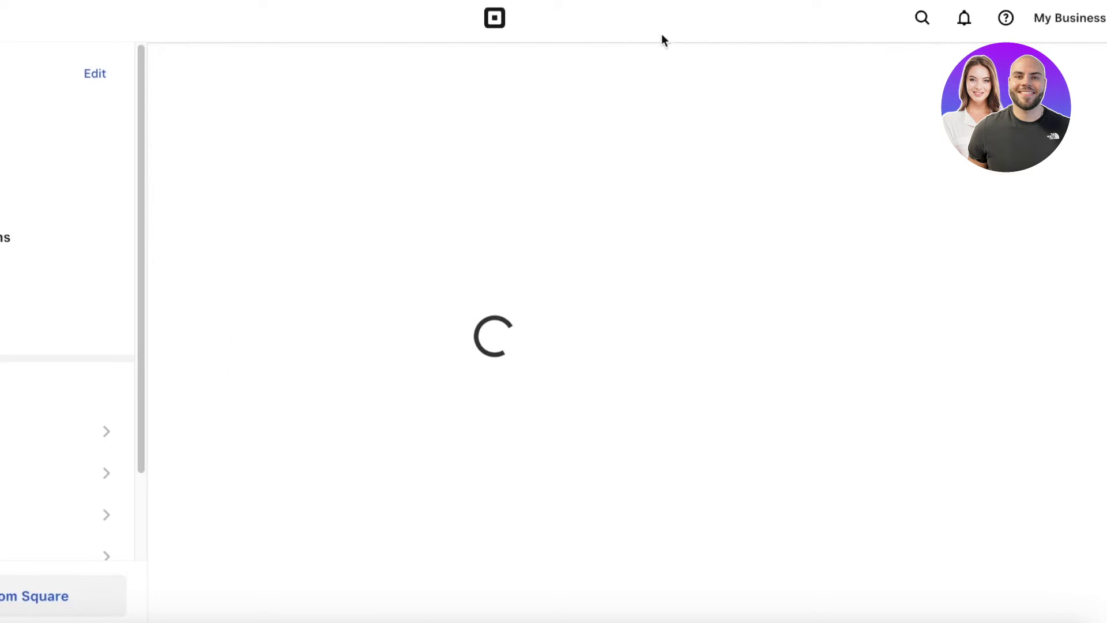
Step: Browse the dashboard and keep My Business as the selected location
scroll(700, 199, down, 2)
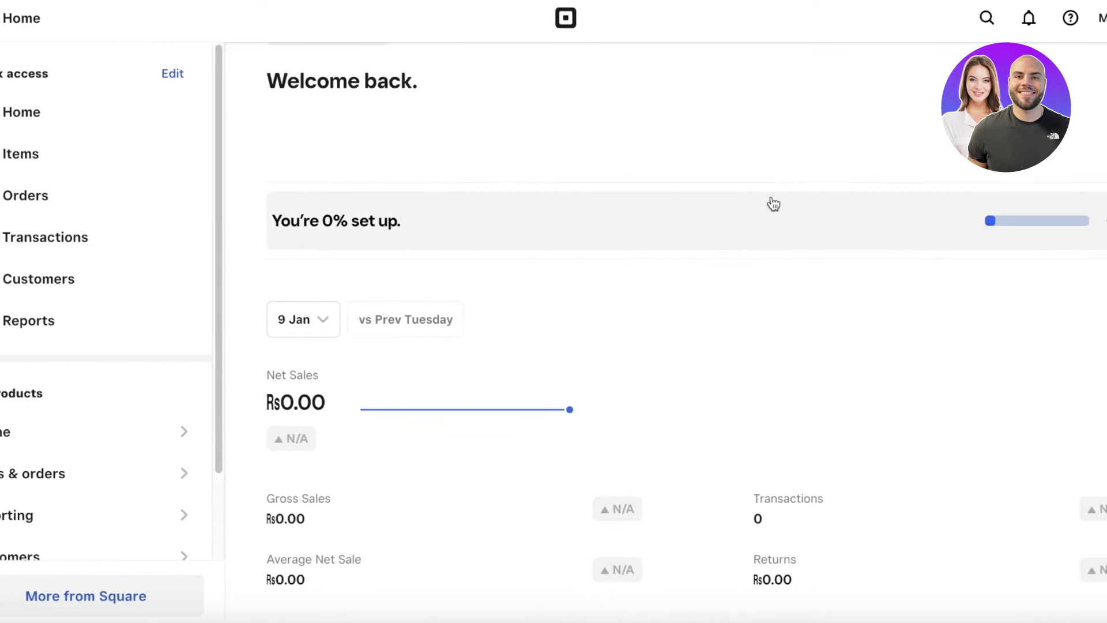
scroll(796, 219, down, 15)
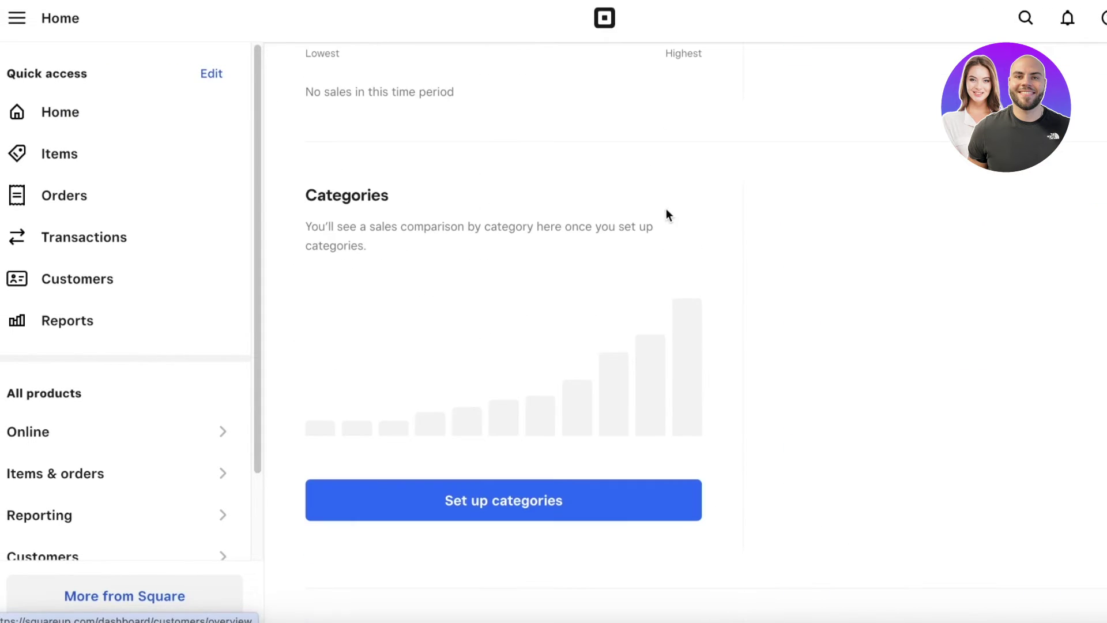
scroll(583, 413, up, 20)
click(366, 98)
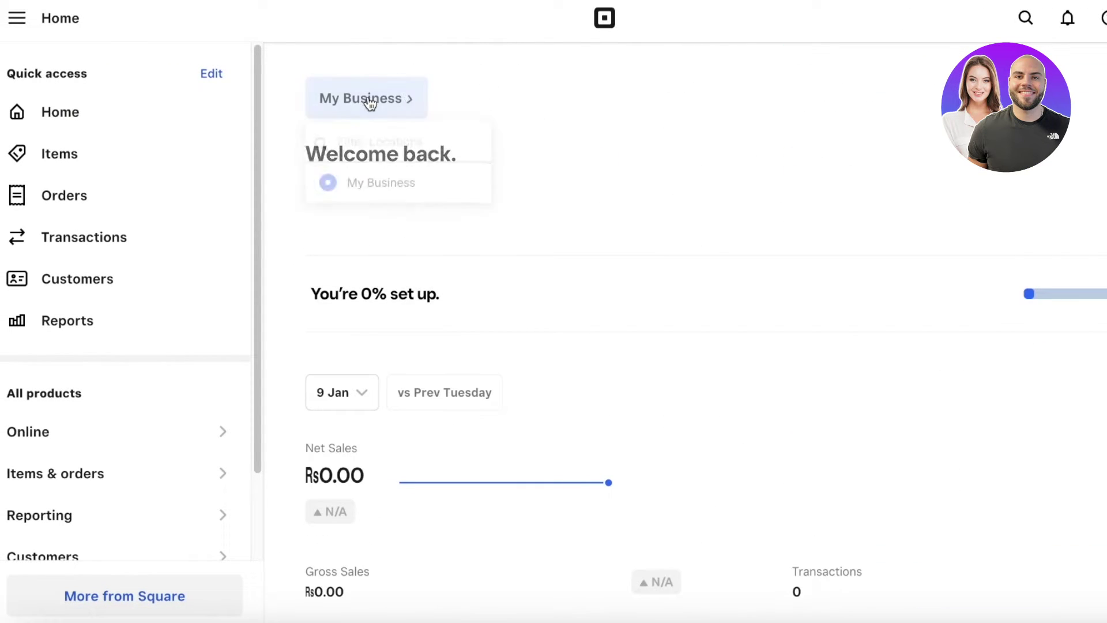
click(353, 183)
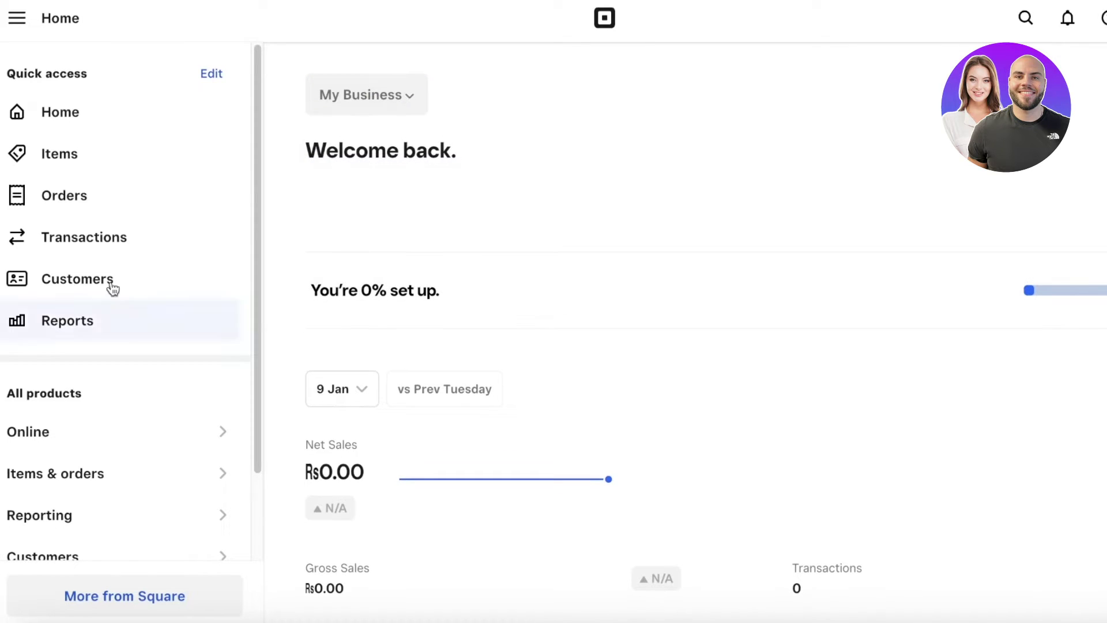
Step: Preview the online site and close the preview again
scroll(116, 176, down, 2)
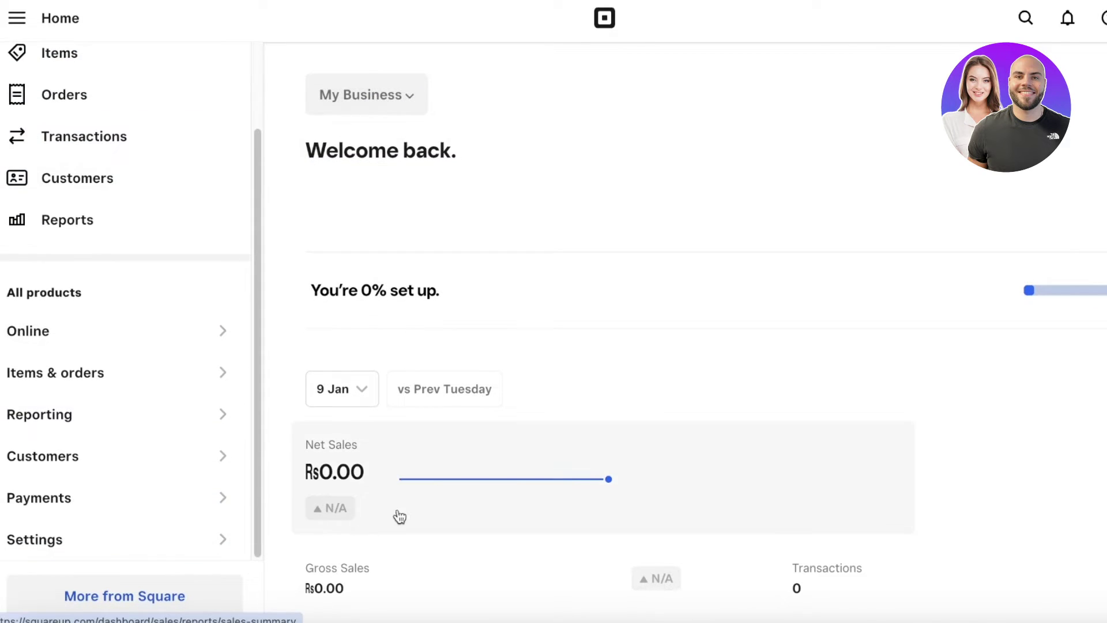
scroll(577, 490, down, 12)
scroll(631, 395, down, 8)
click(938, 288)
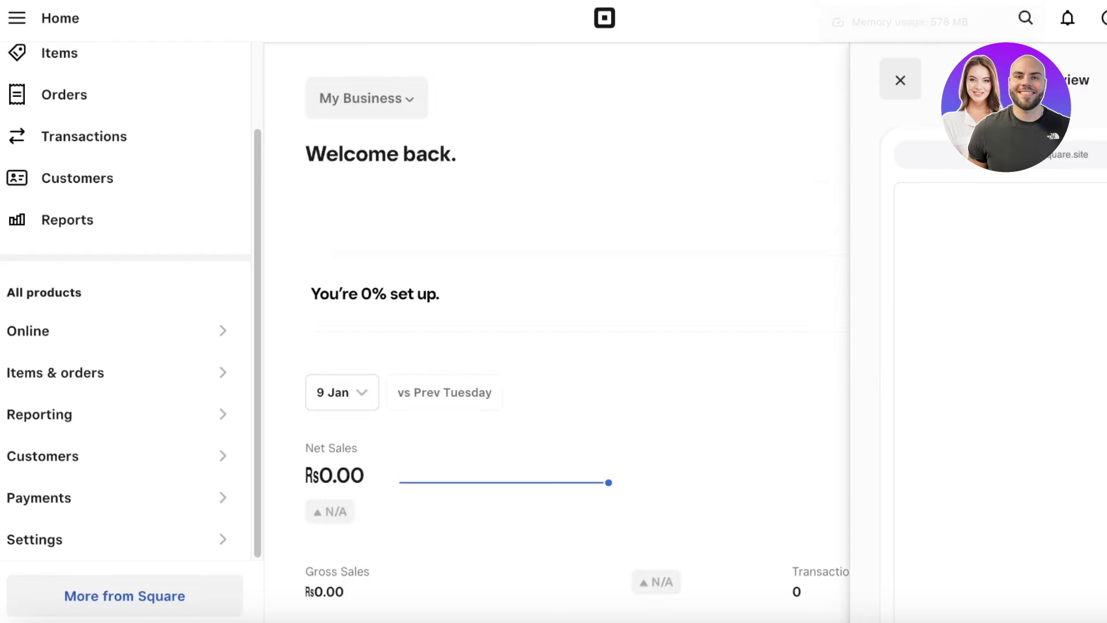
scroll(725, 247, down, 5)
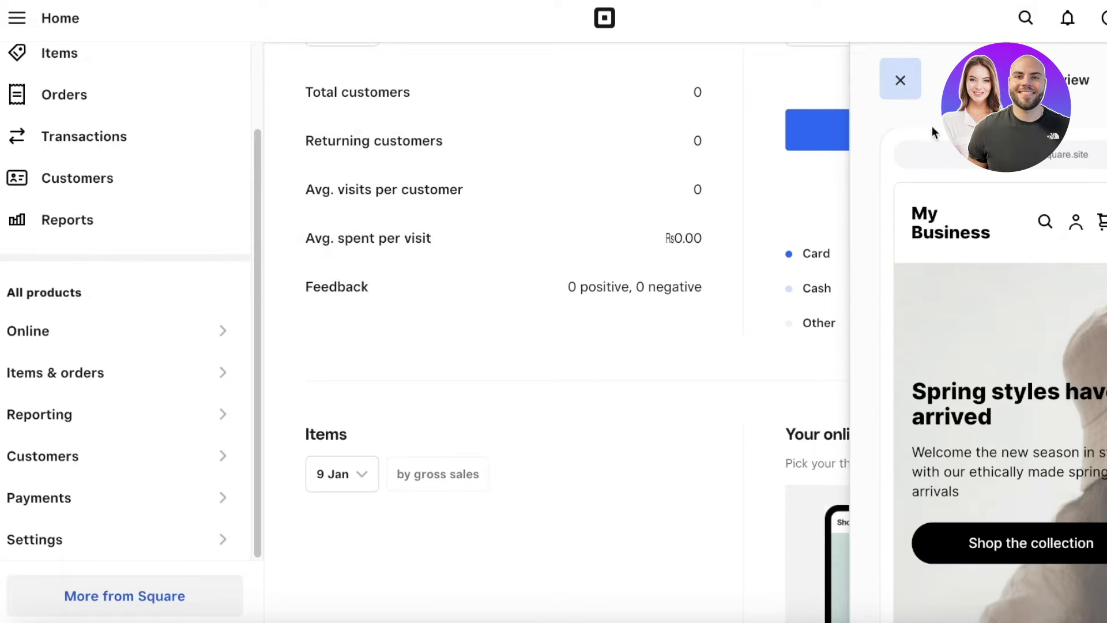
scroll(1015, 334, down, 10)
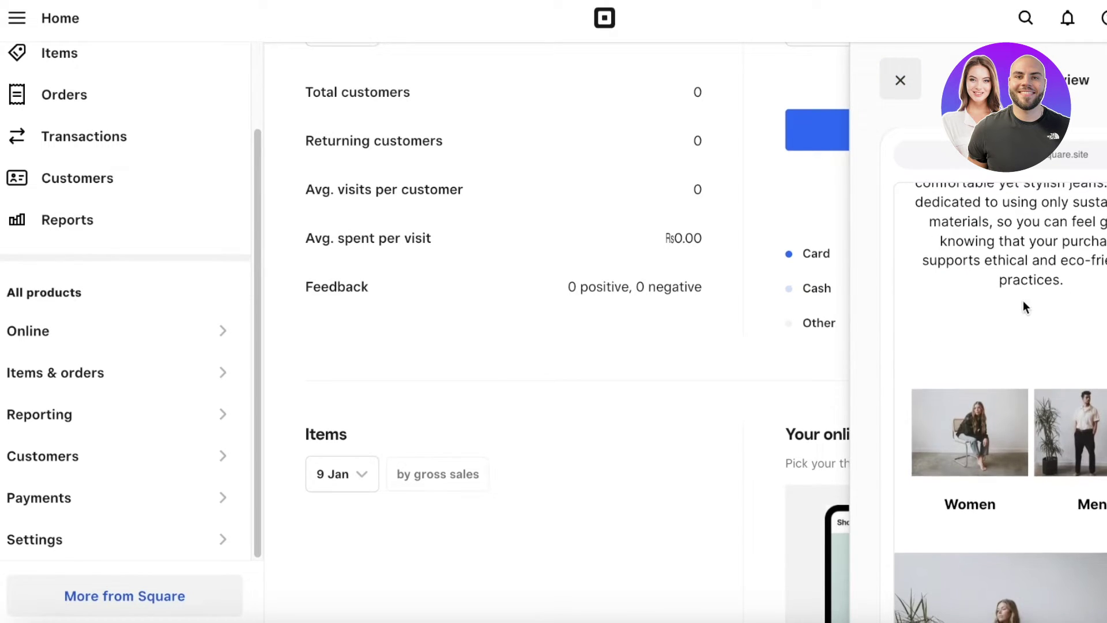
scroll(1024, 306, down, 5)
click(857, 138)
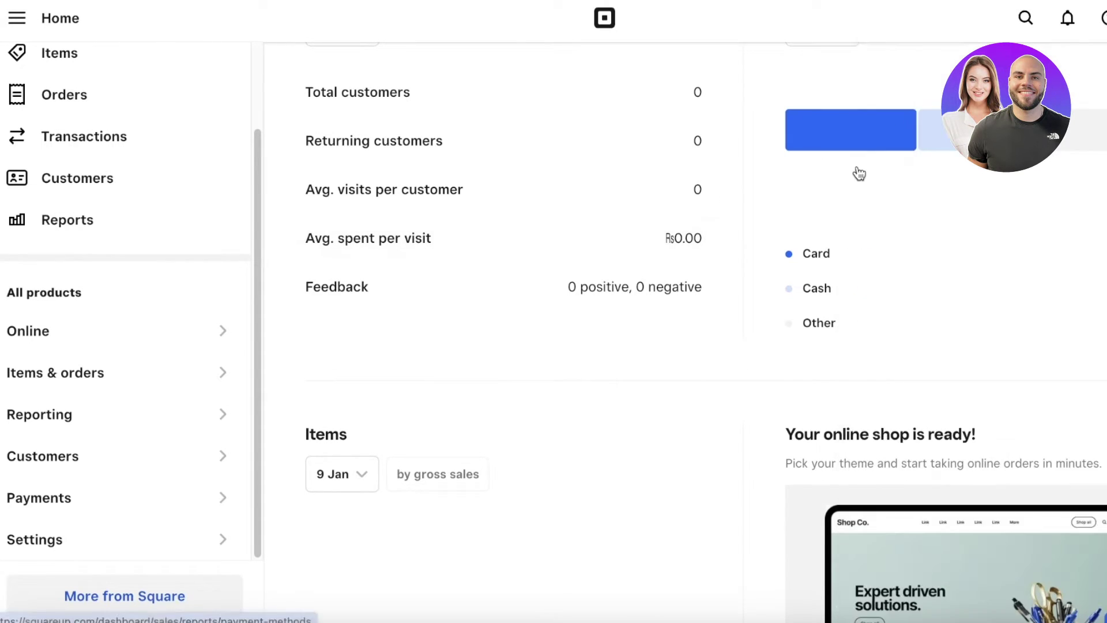
scroll(860, 323, down, 10)
Step: Choose Set up categories, log back into the dashboard, and open the Items list
click(483, 504)
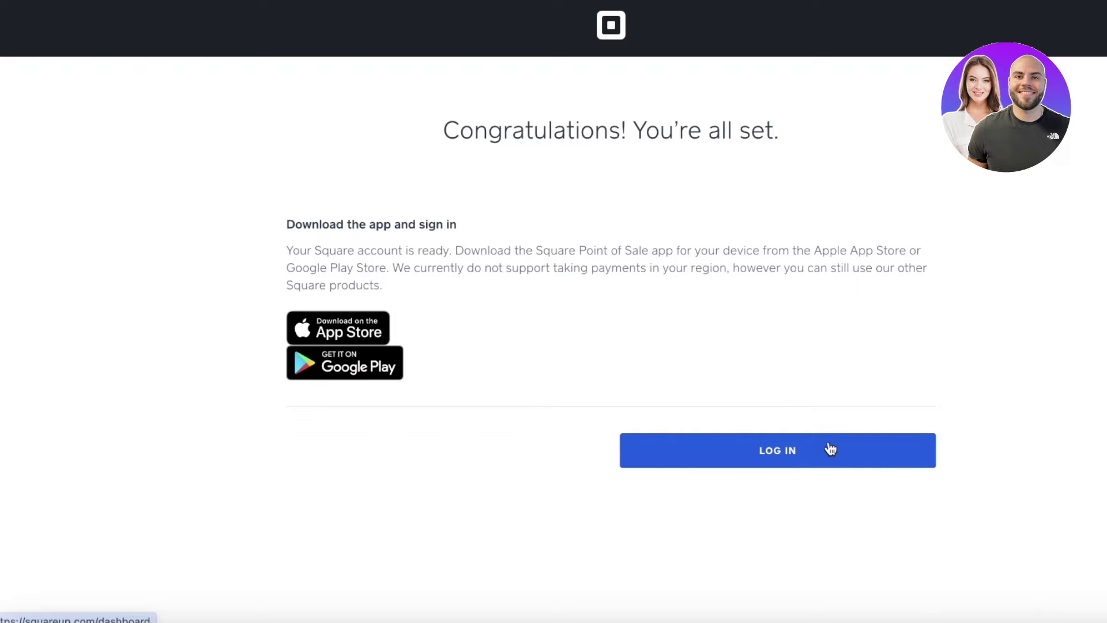
click(831, 450)
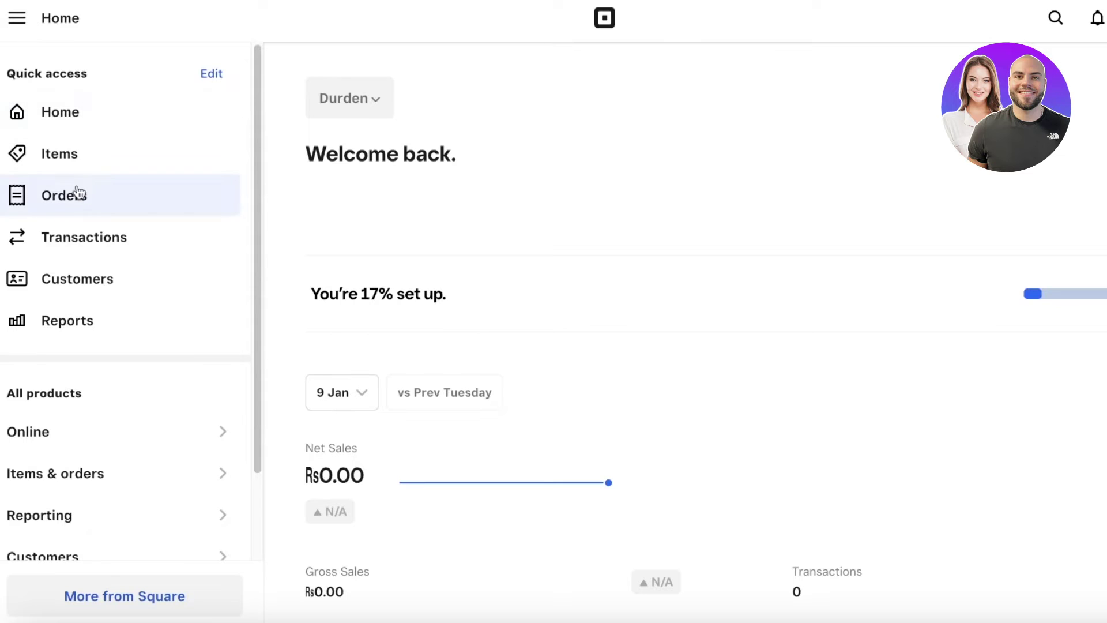
click(77, 155)
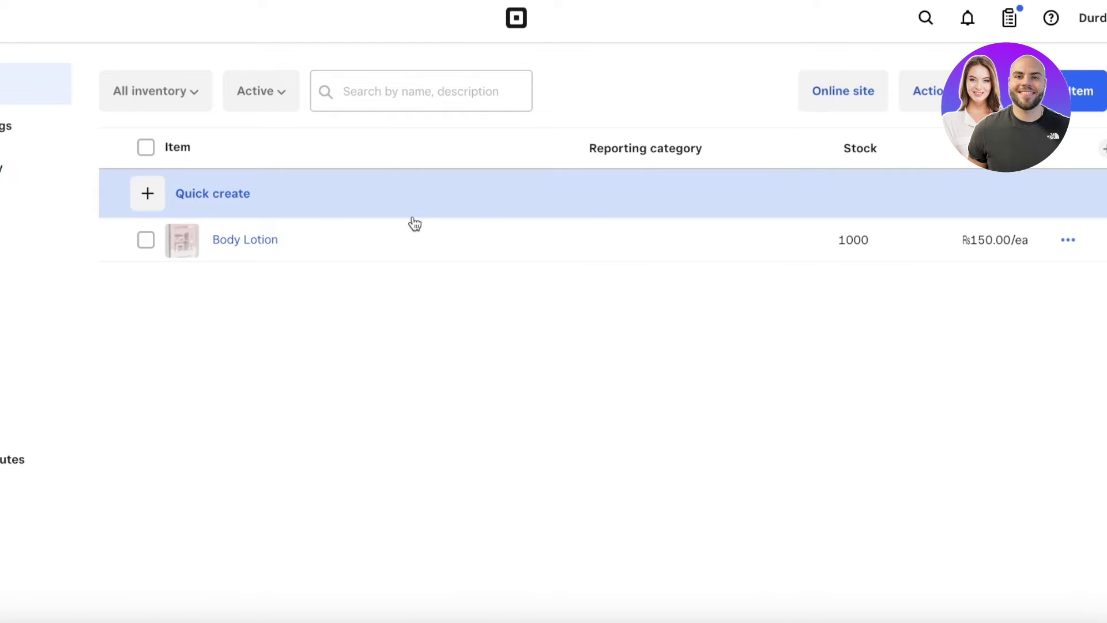
Step: Open the Body Lotion store's live online site and copy its web address
click(264, 238)
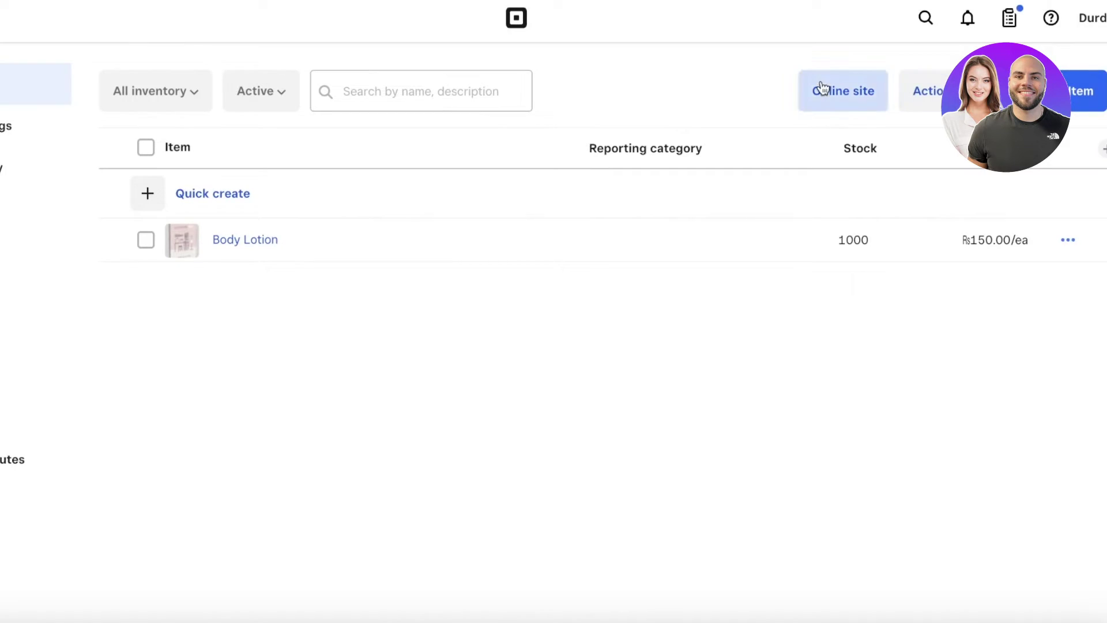
click(817, 90)
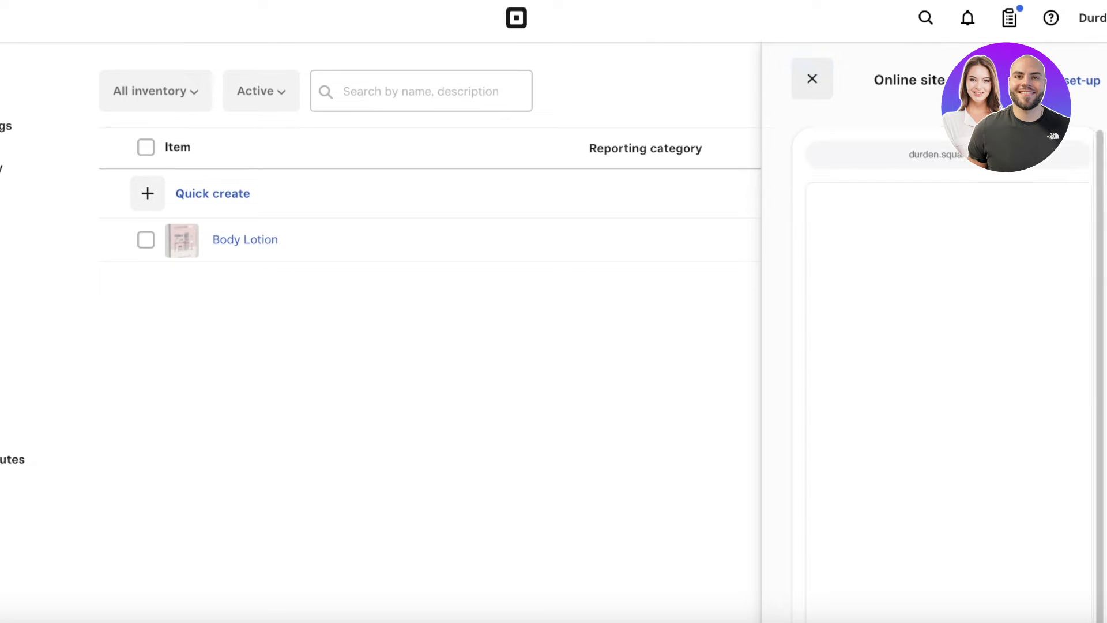
click(1080, 82)
right_click(262, 3)
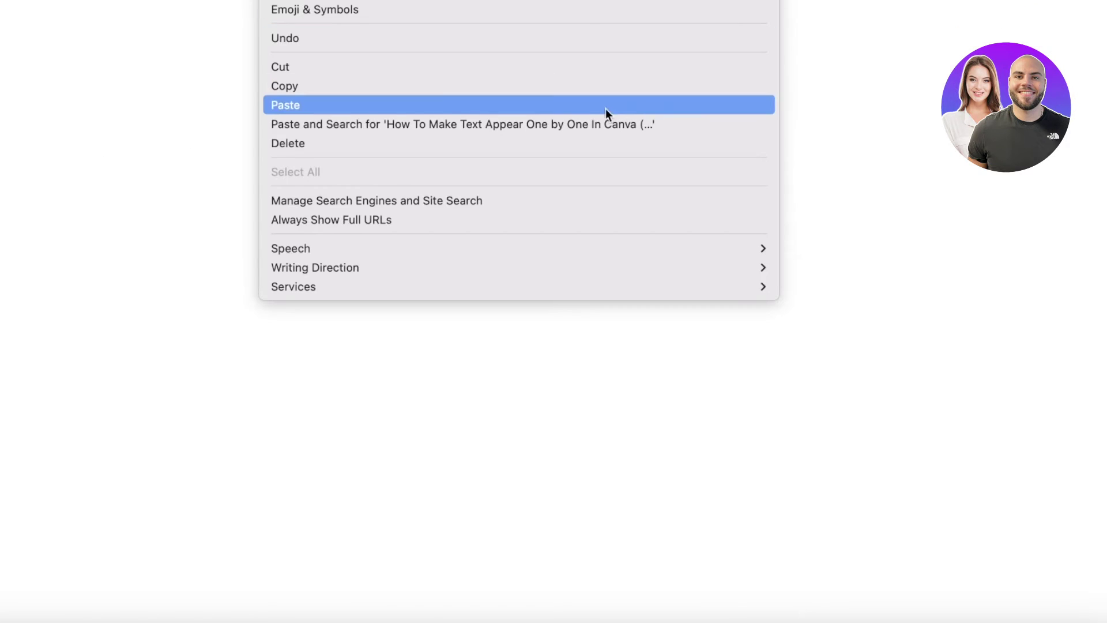
click(589, 85)
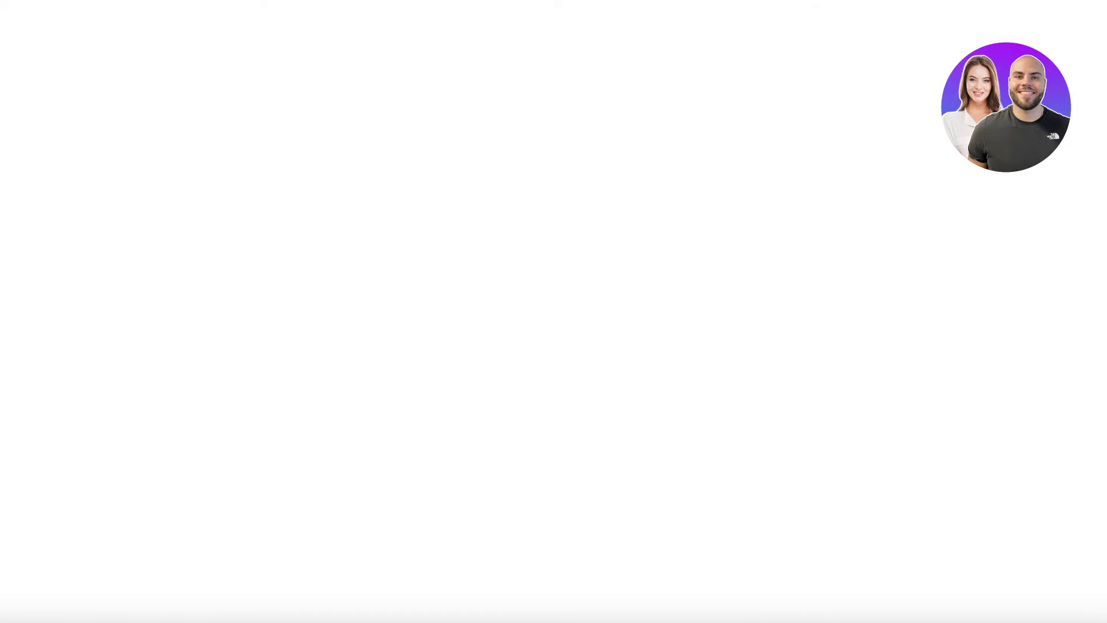
click(687, 5)
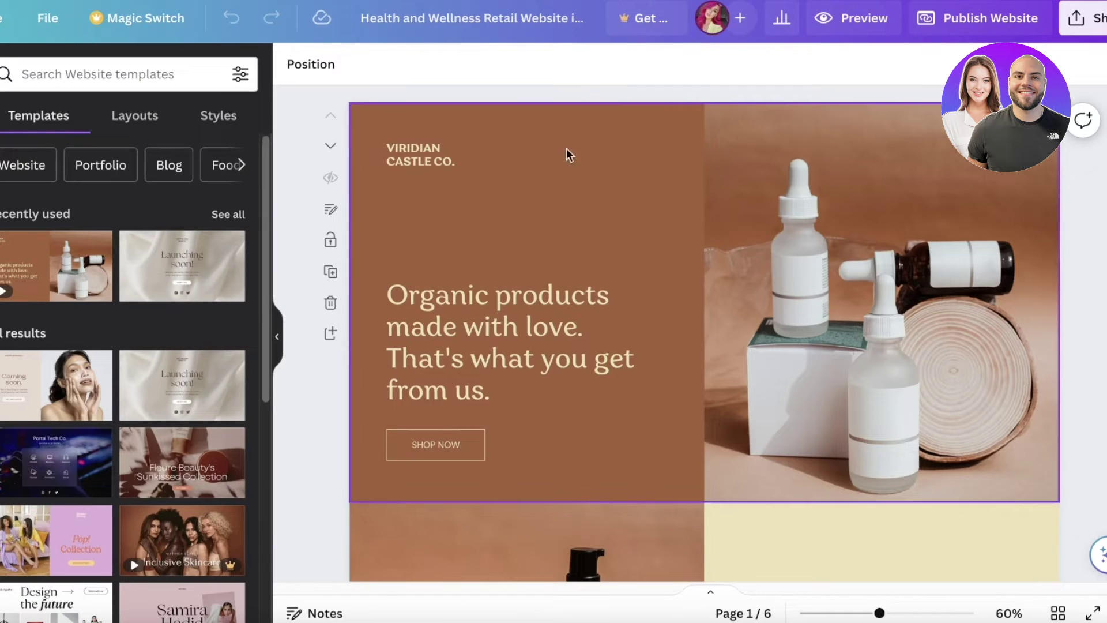
Step: Ungroup the SHOP NOW button, then regroup its parts and select the group
scroll(479, 355, down, 1)
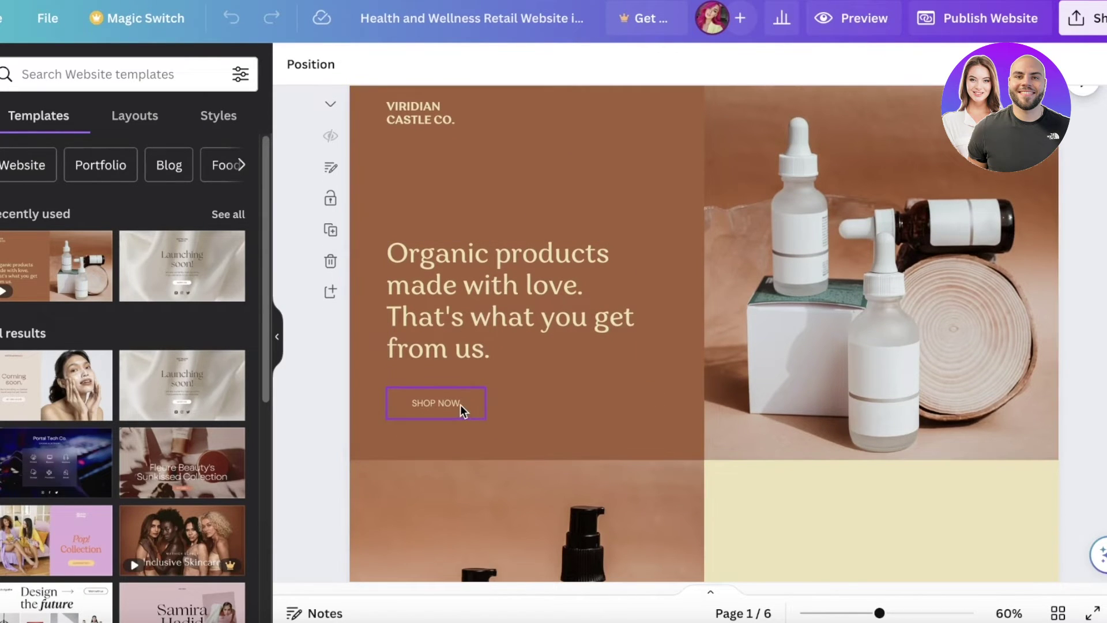
click(461, 405)
scroll(519, 311, down, 1)
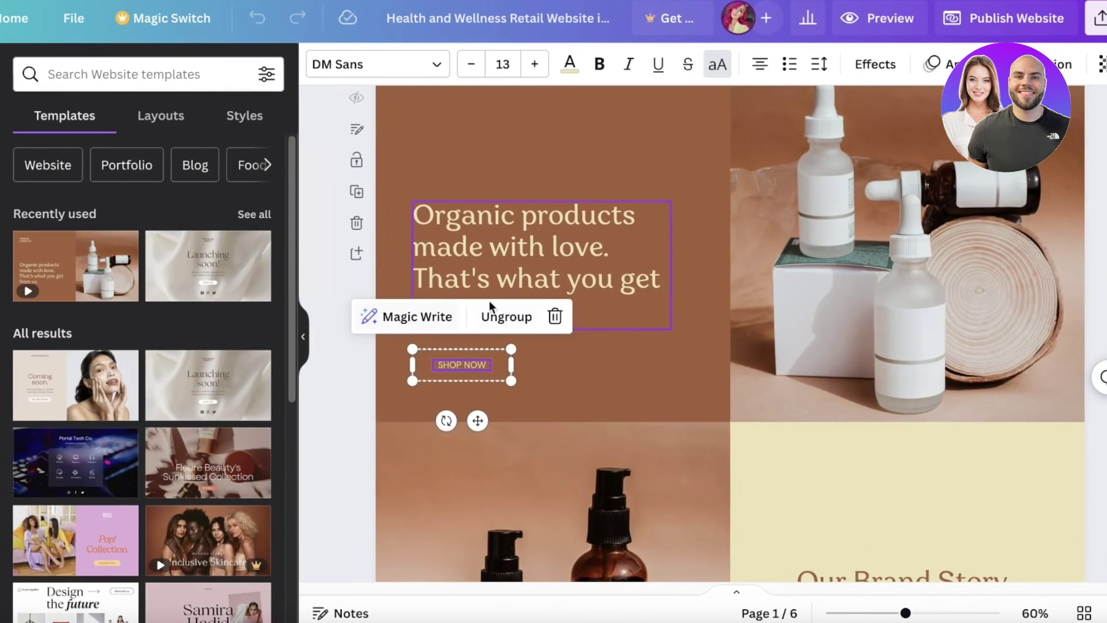
scroll(493, 381, down, 6)
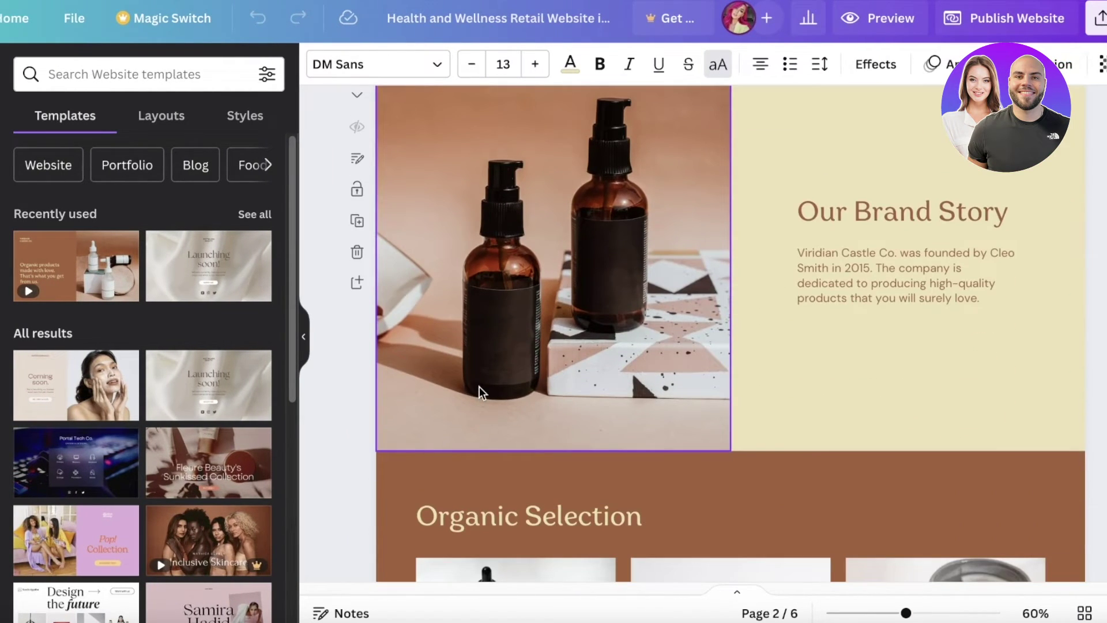
scroll(469, 381, up, 6)
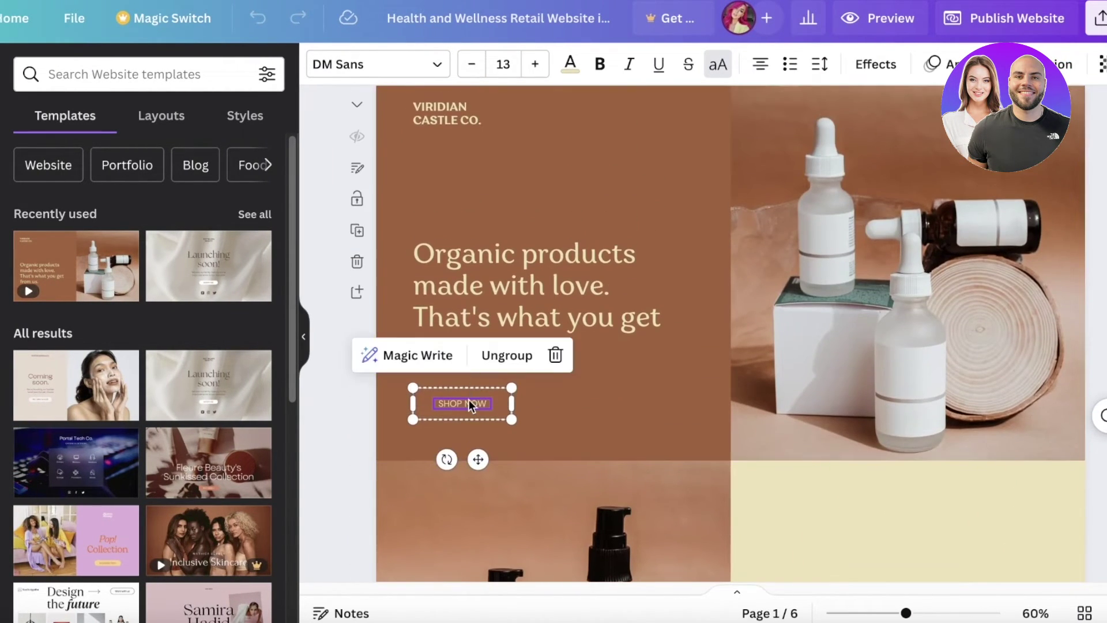
click(511, 356)
click(349, 421)
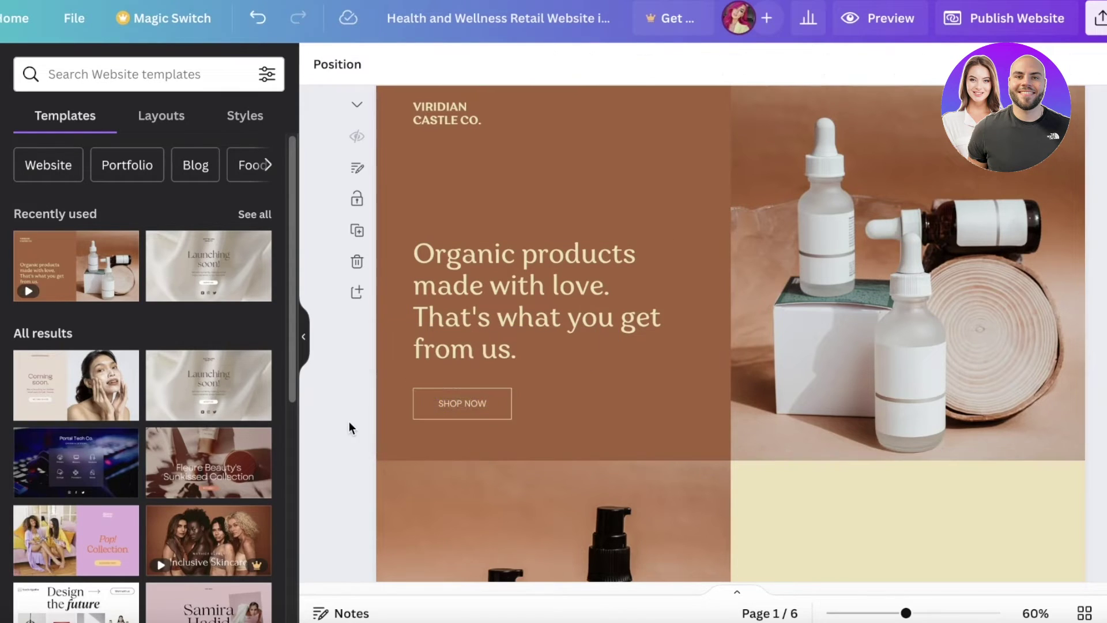
click(469, 401)
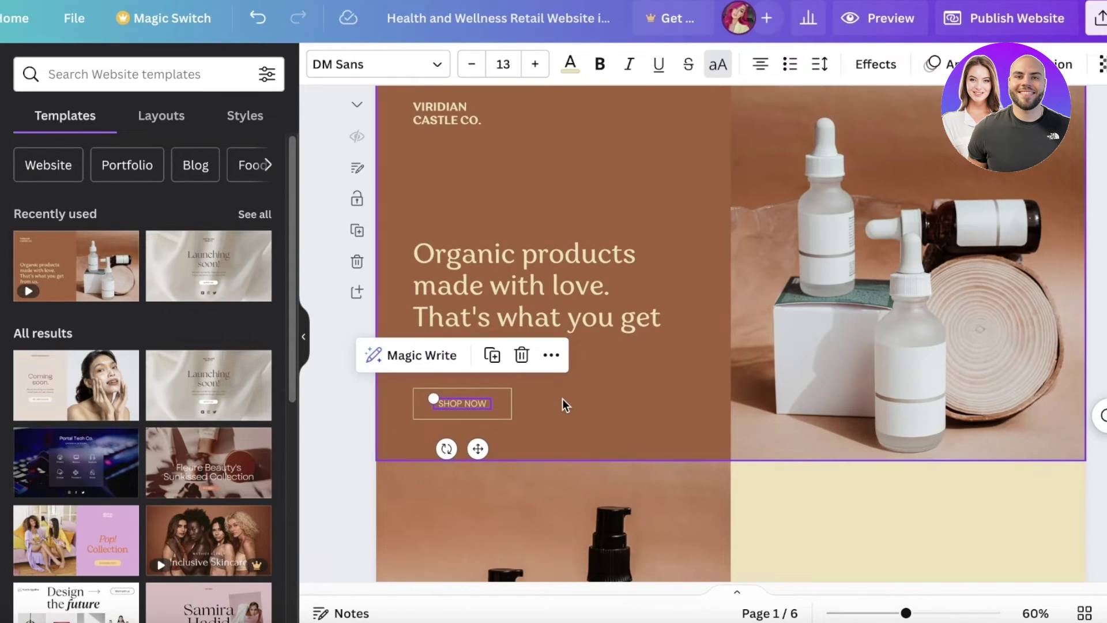
click(520, 387)
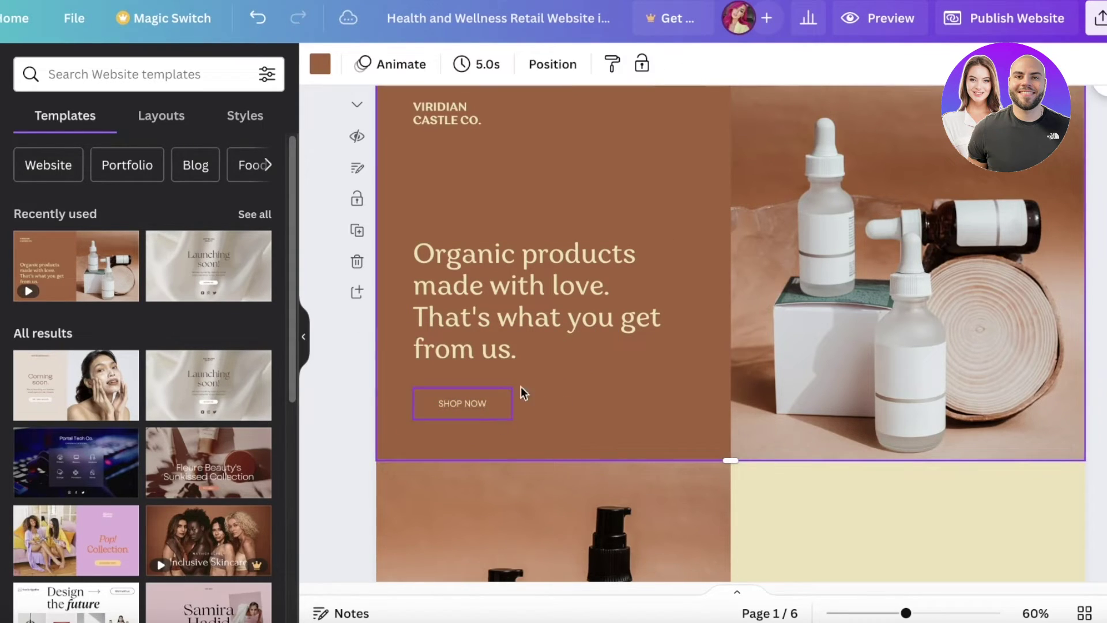
click(438, 423)
click(483, 346)
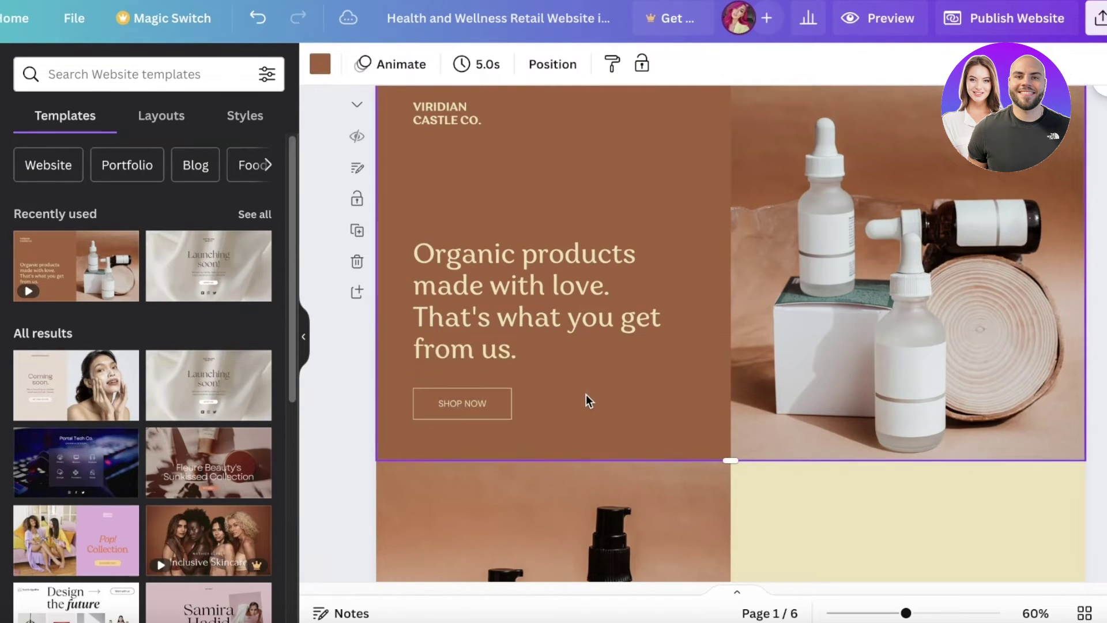
click(434, 396)
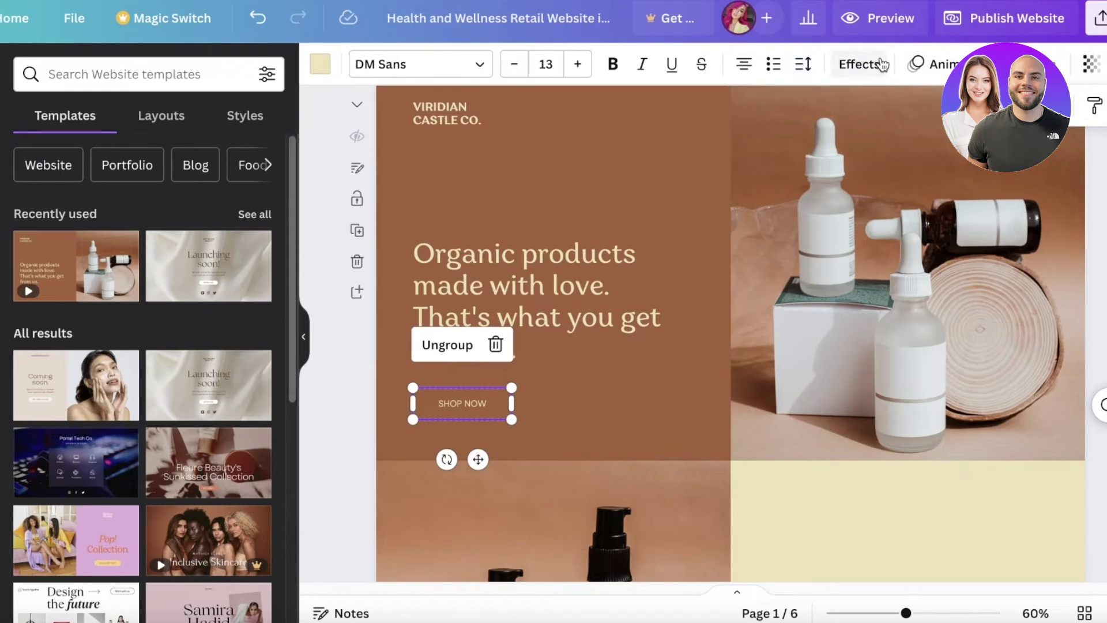
Step: Ungroup SHOP NOW again, select its text and open its more-options menu
right_click(507, 426)
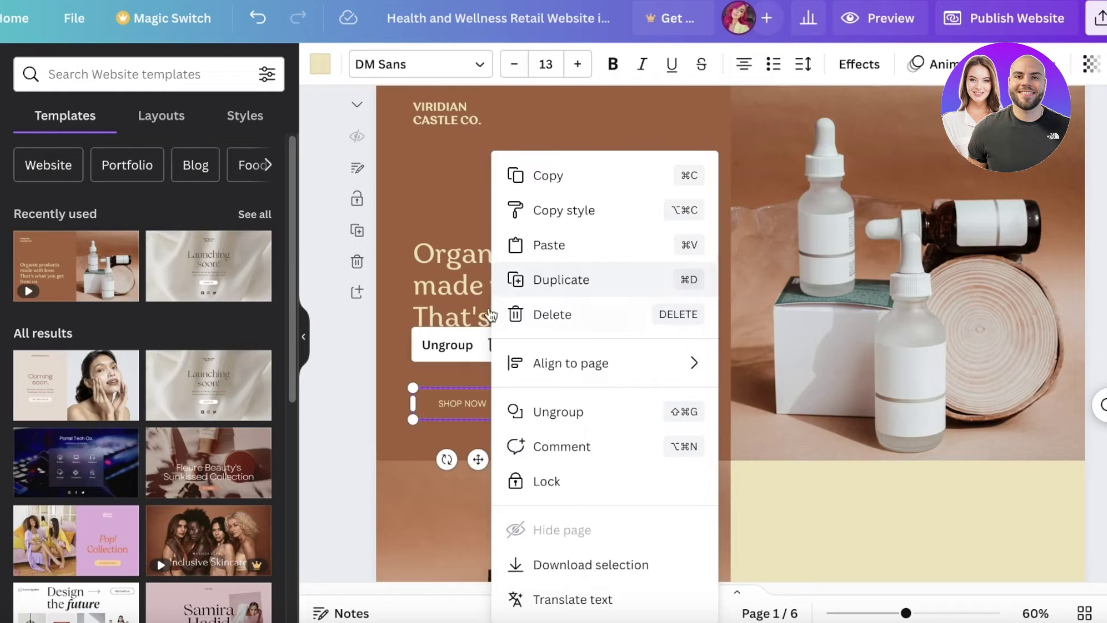
click(465, 400)
click(447, 345)
click(607, 402)
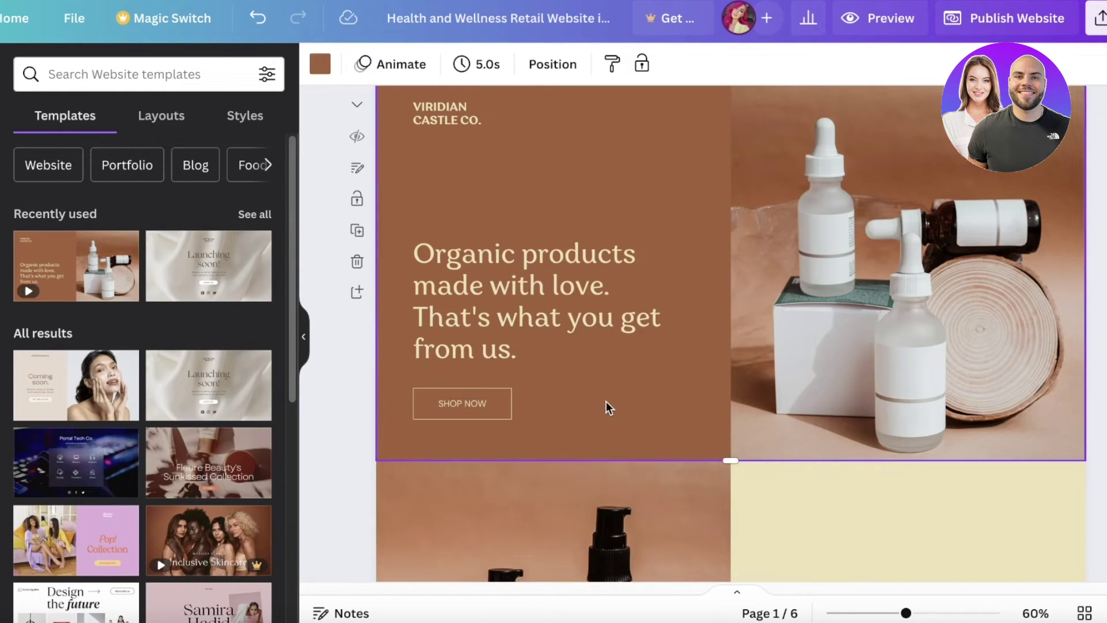
click(488, 399)
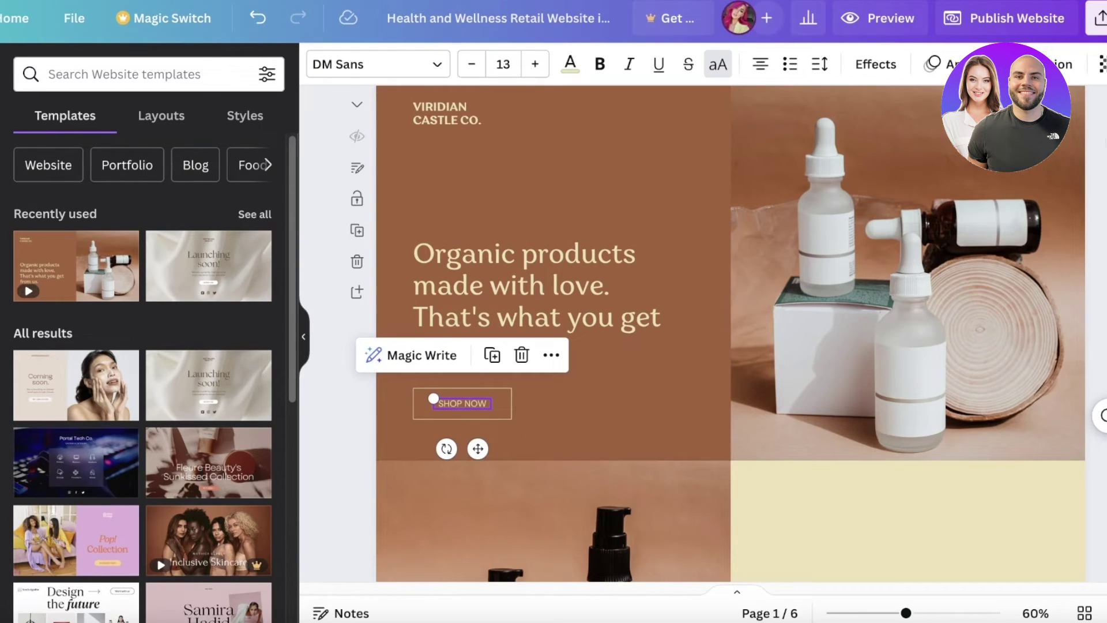
click(550, 355)
mouse_move(548, 355)
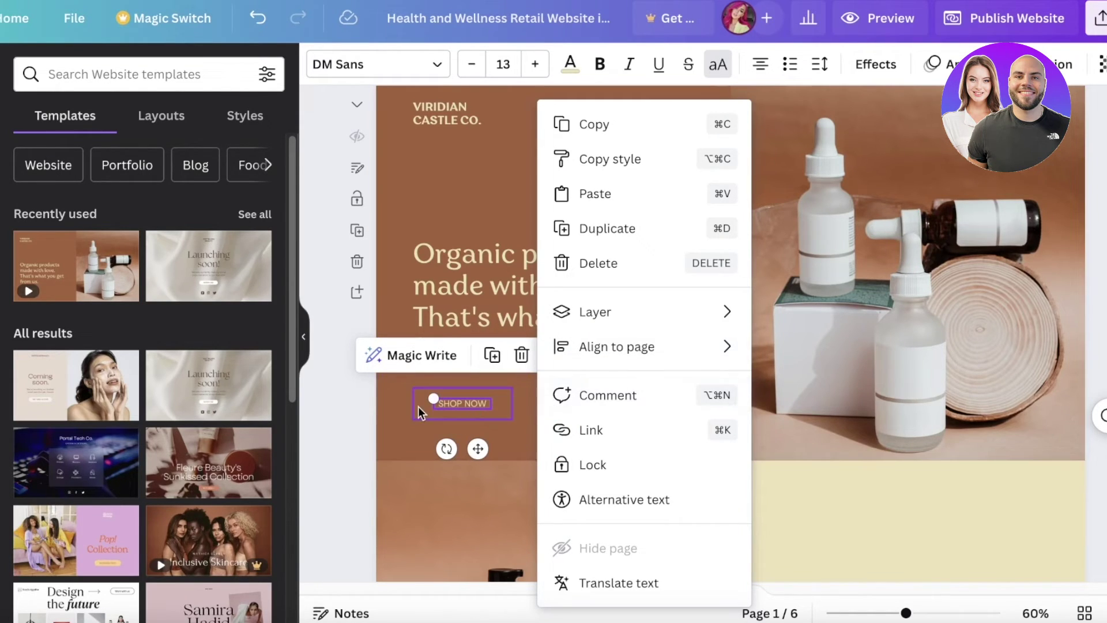
Step: Link the SHOP NOW text to the copied Square store address
click(586, 427)
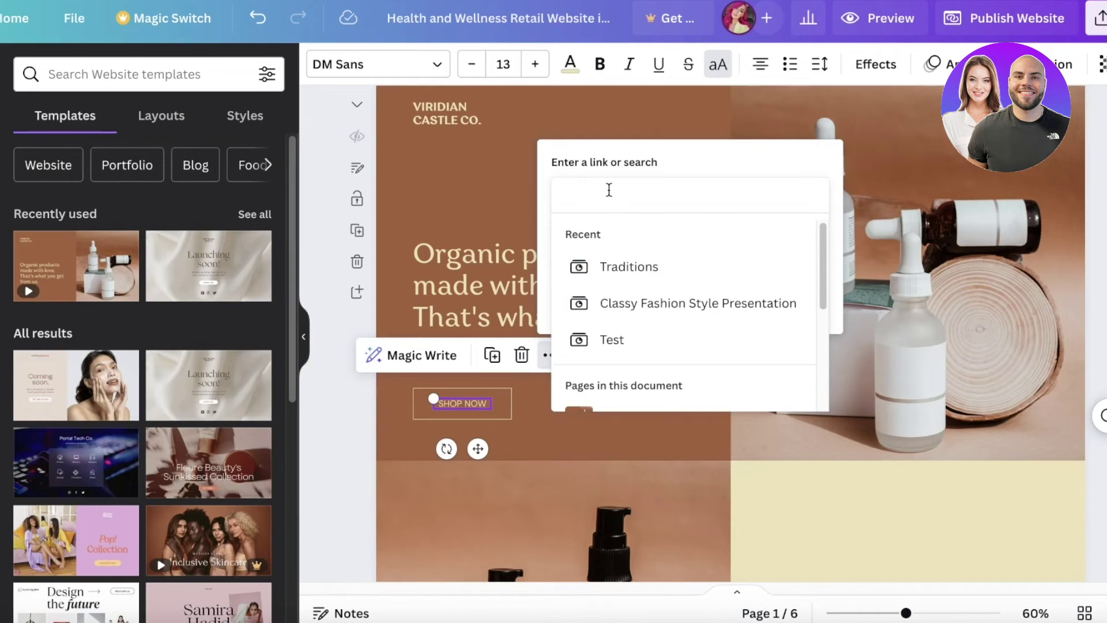
key(ctrl+v)
key(Return)
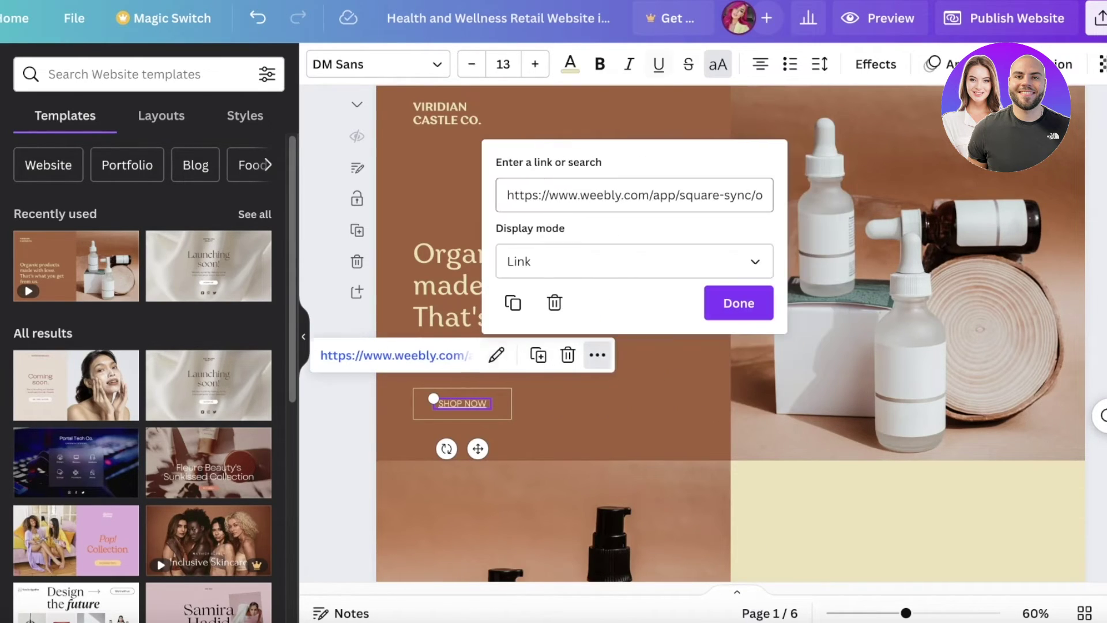
click(745, 305)
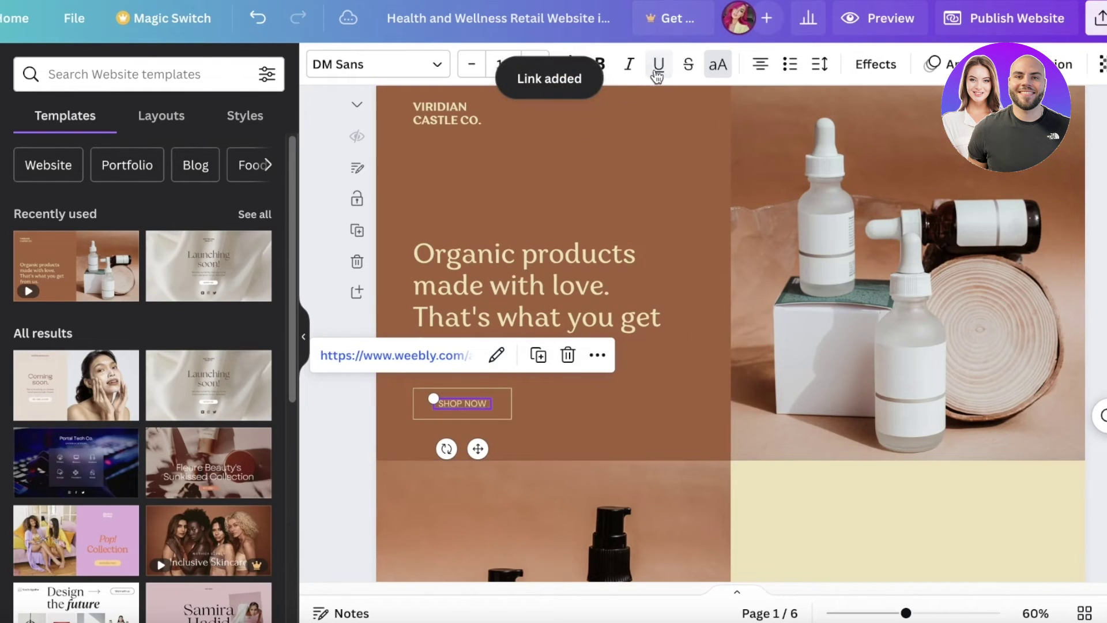
click(519, 407)
Step: Lock the whole SHOP NOW button in place
click(504, 404)
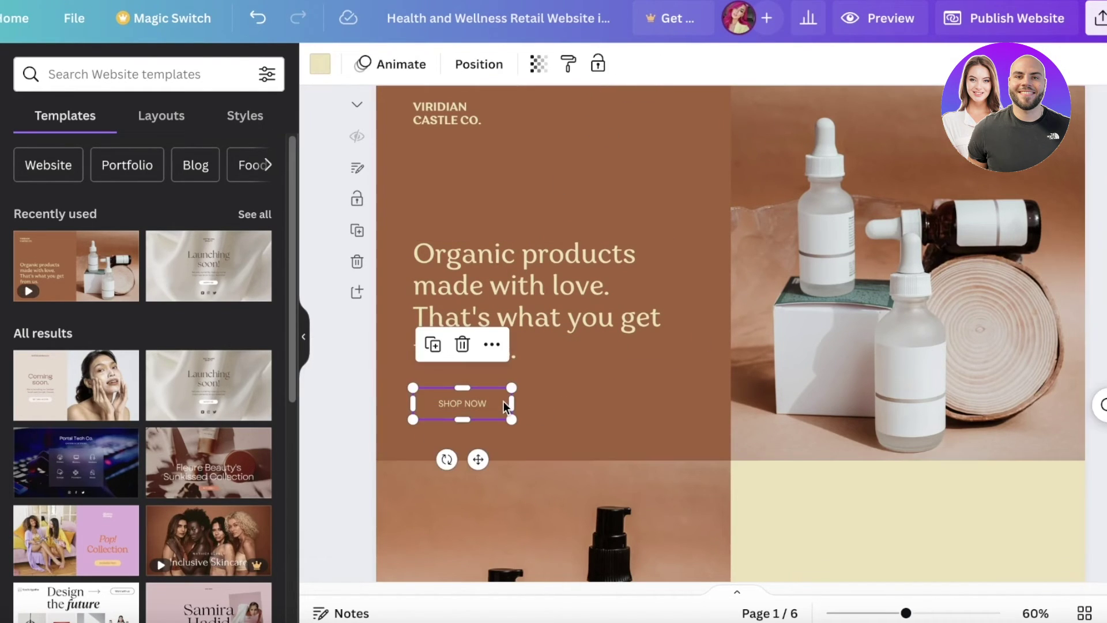
click(598, 66)
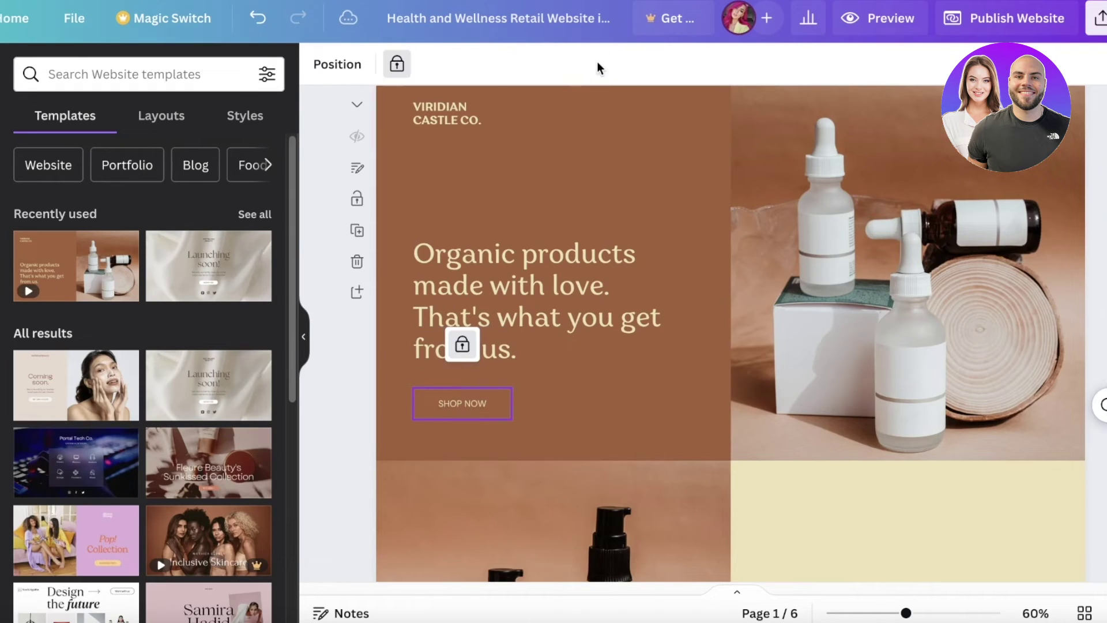
click(596, 395)
scroll(595, 390, down, 15)
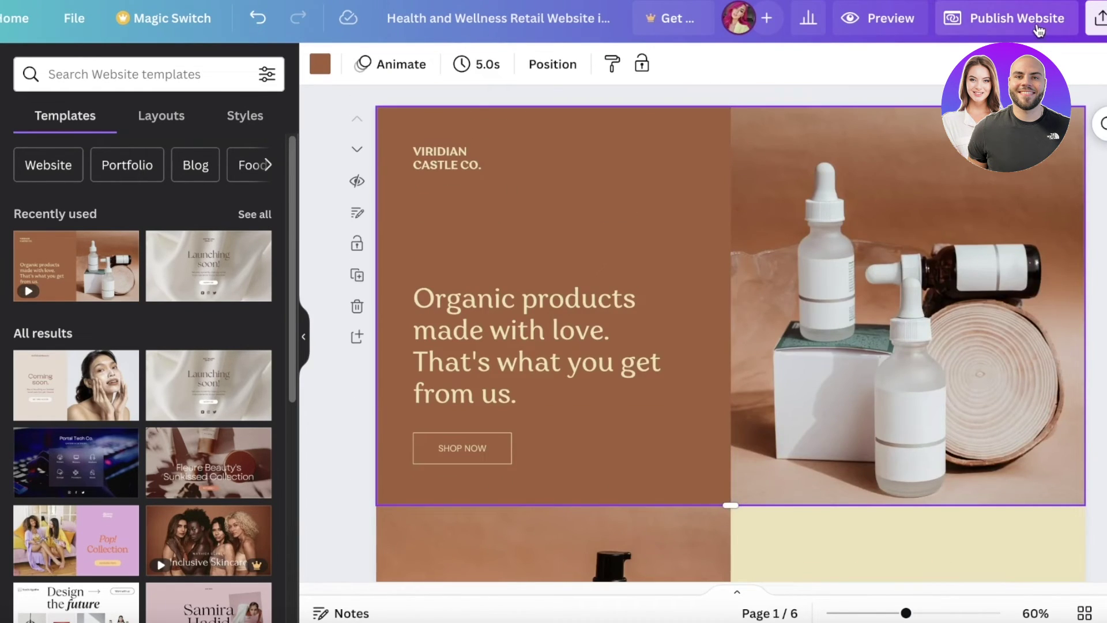
Step: Publish settings: no mobile resizing, without navigation, free Canva domain
click(1037, 26)
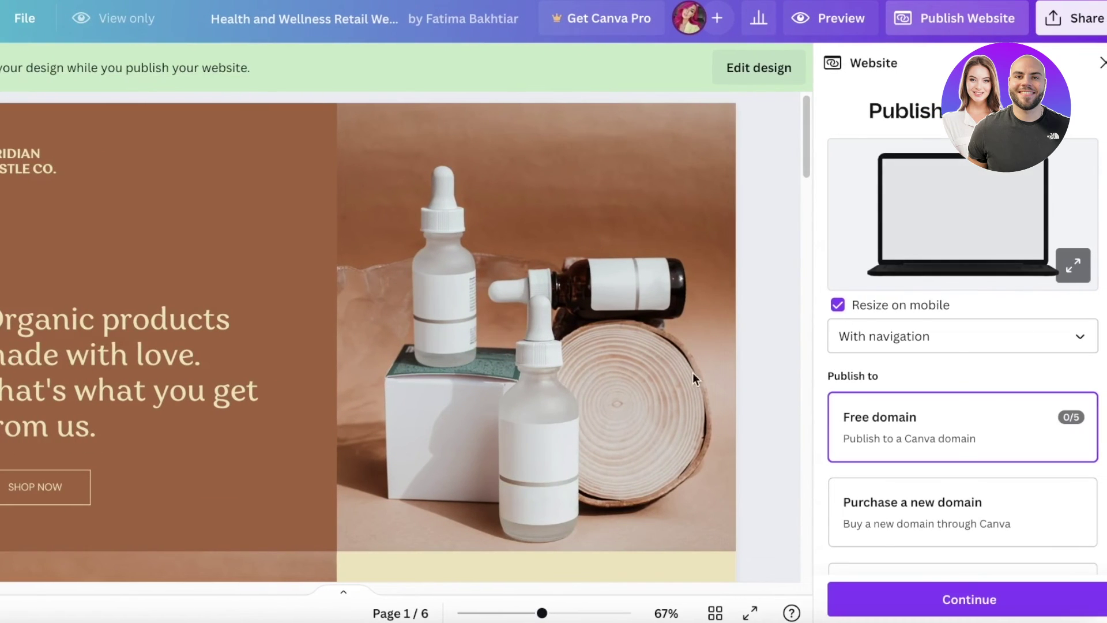
scroll(957, 431, down, 1)
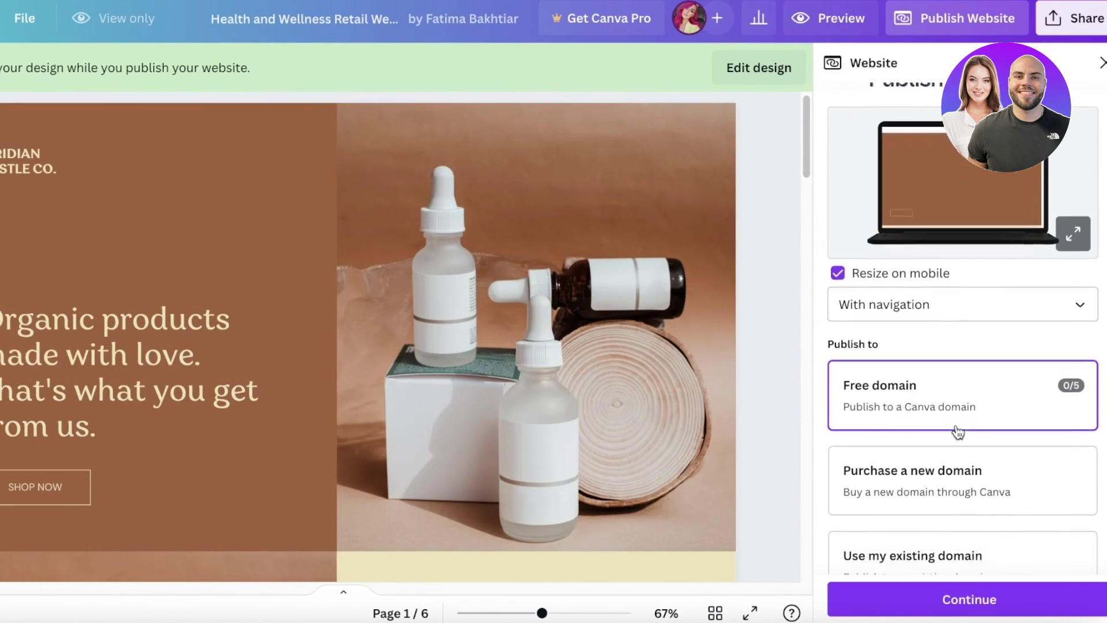
scroll(957, 432, down, 1)
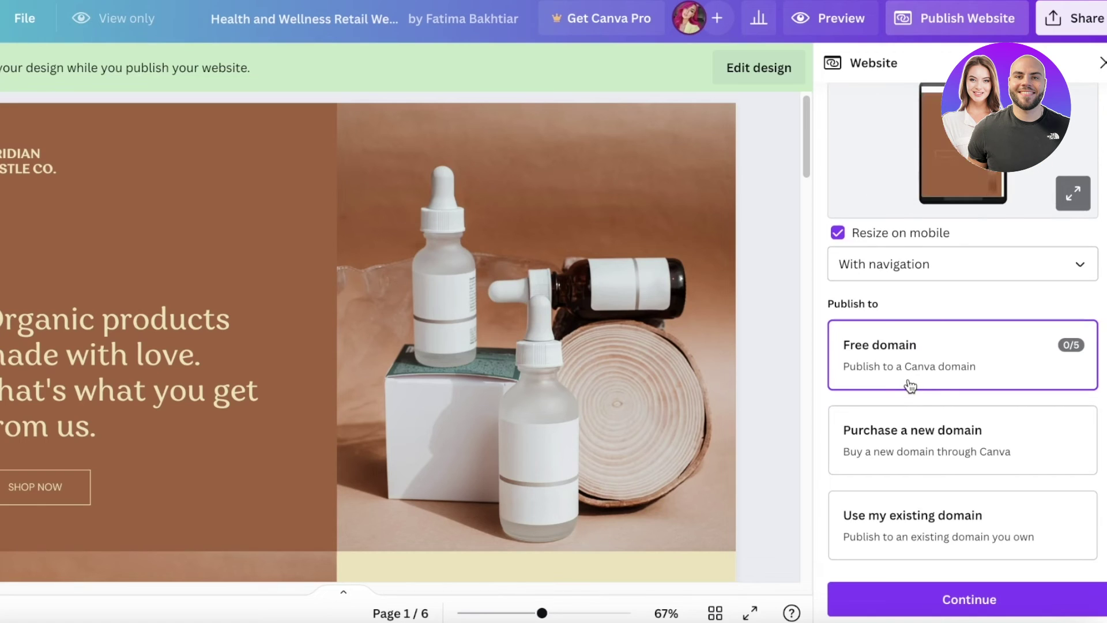
click(910, 262)
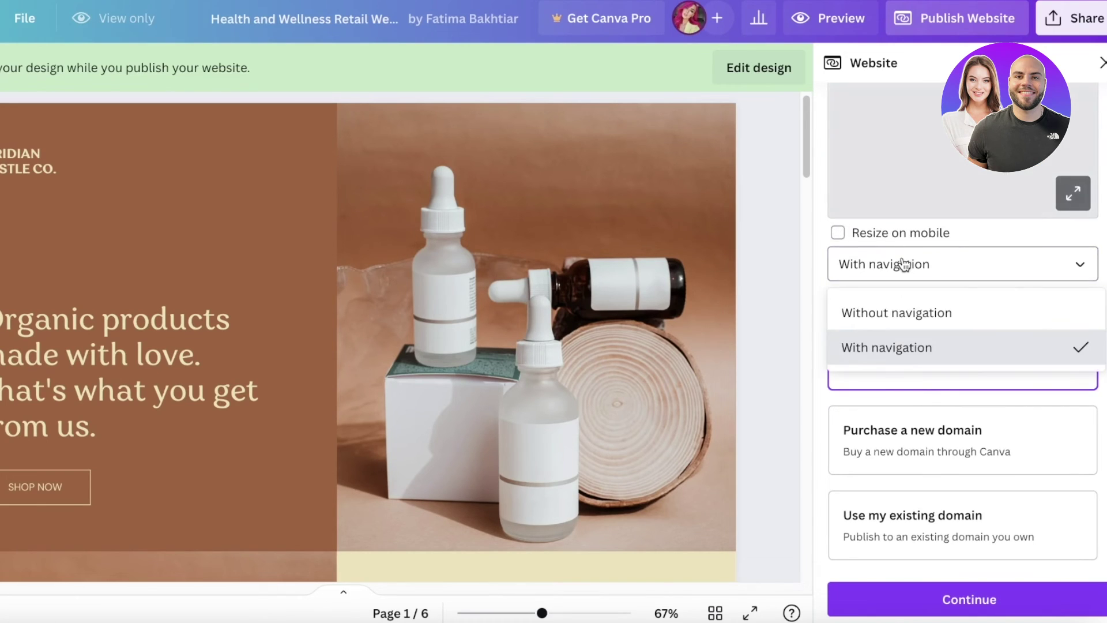
click(903, 314)
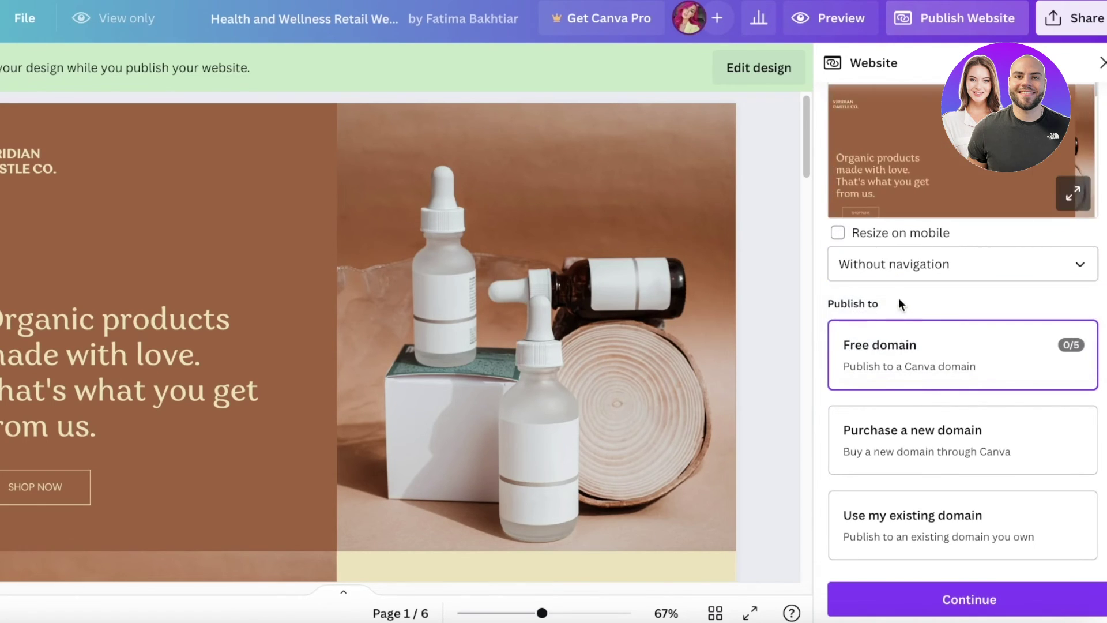
click(900, 600)
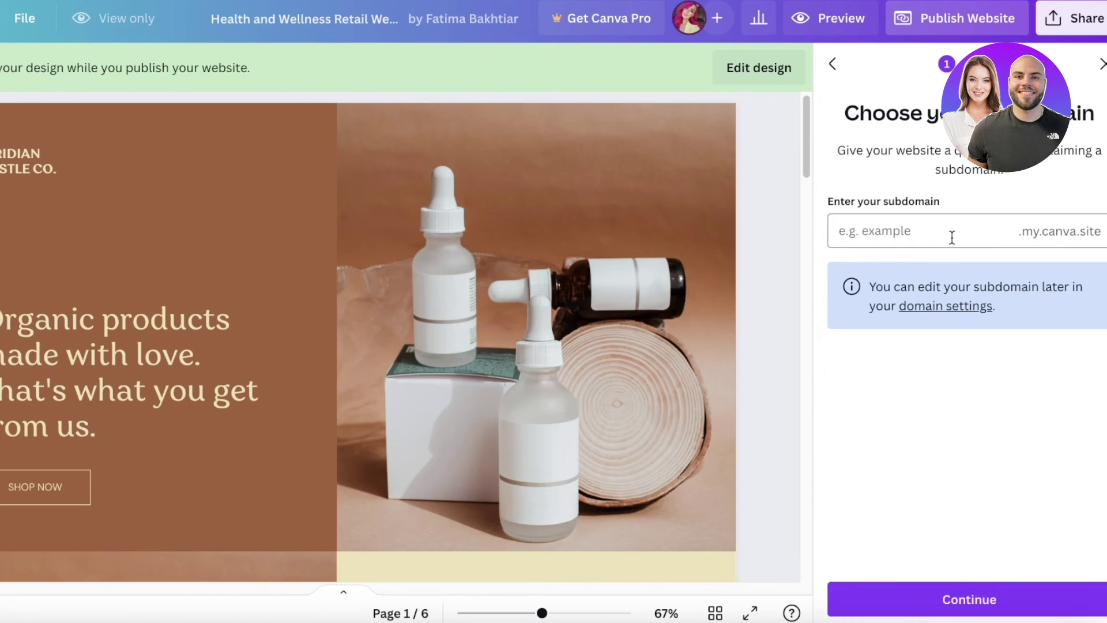
Step: Claim the unique subdomain 'durden002' on my.canva.site and publish the website live
click(952, 237)
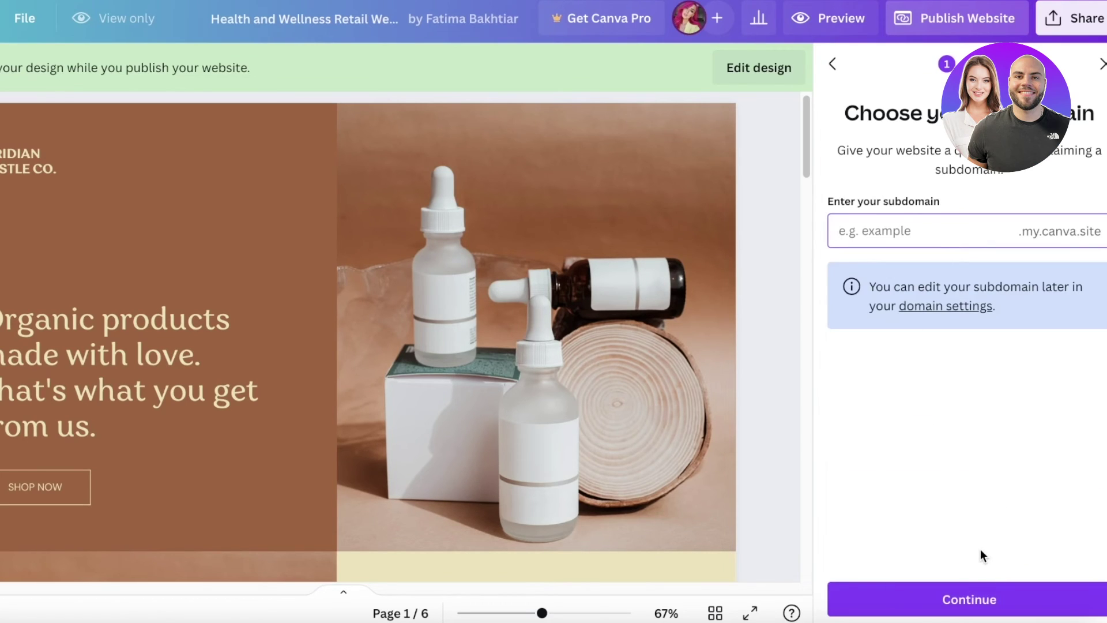
text(durden)
key(Return)
click(993, 599)
click(977, 232)
text(00)
key(Return)
text(2)
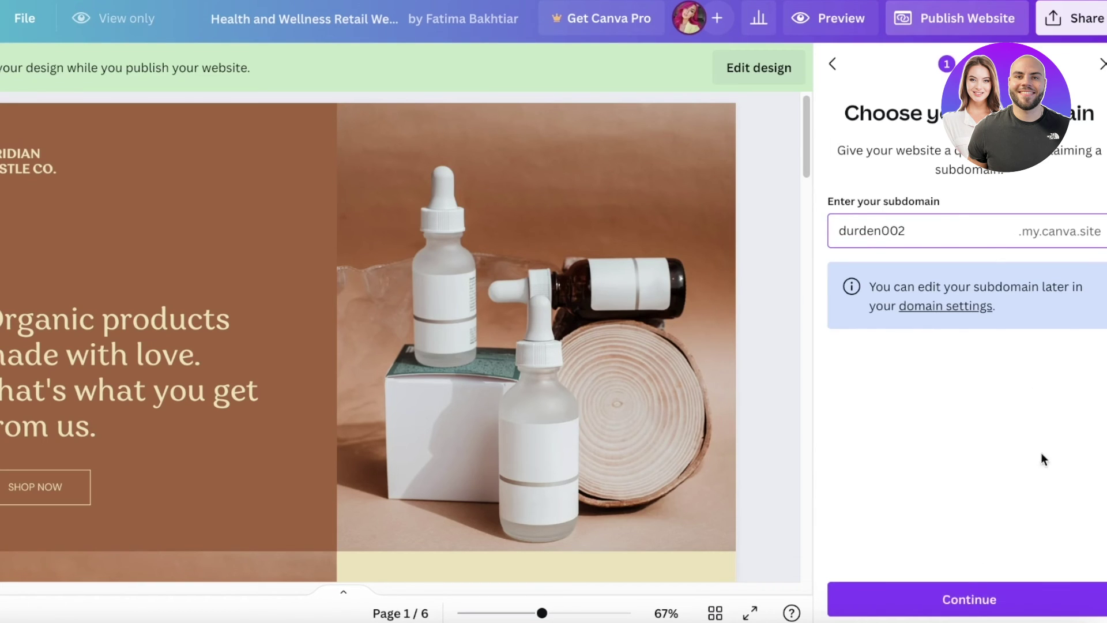
click(980, 600)
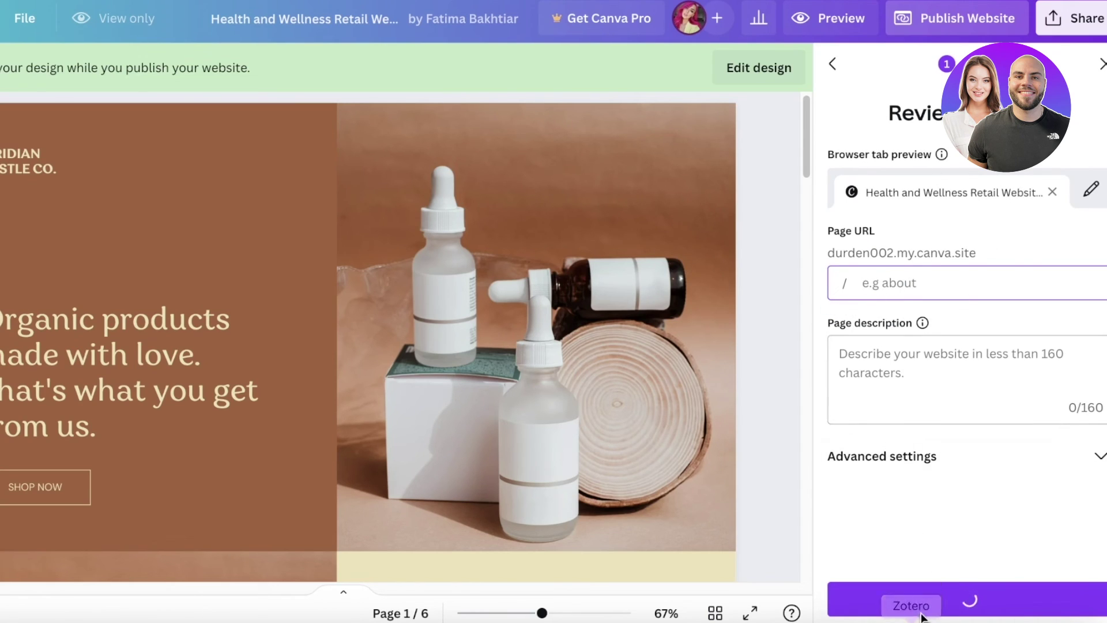
click(953, 597)
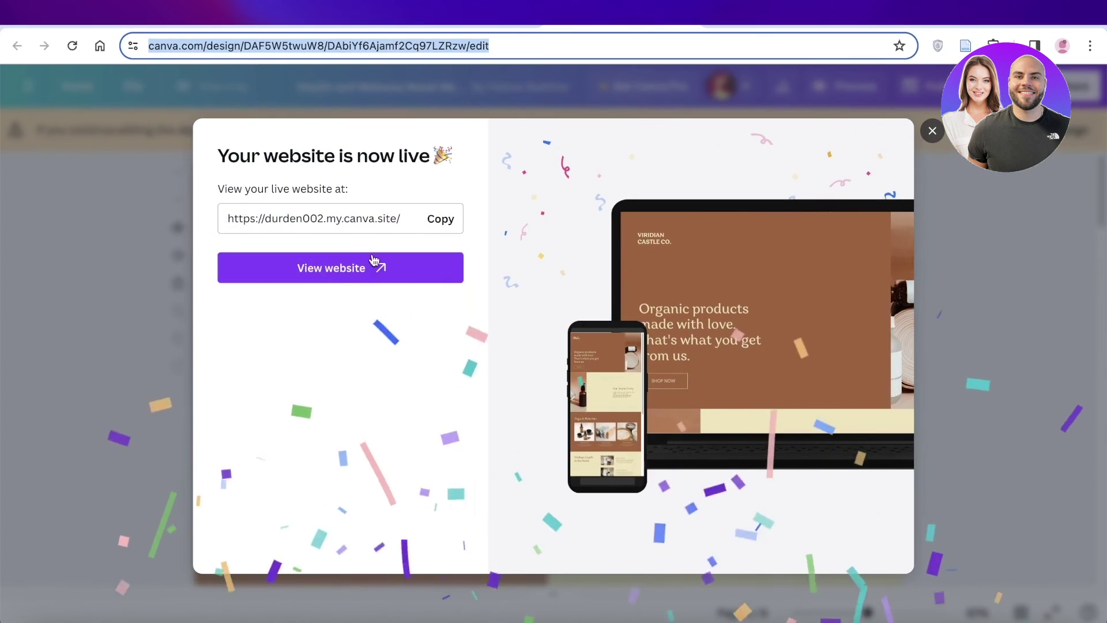
Step: Open the live website and confirm SHOP NOW leads to the Weebly store page
click(383, 260)
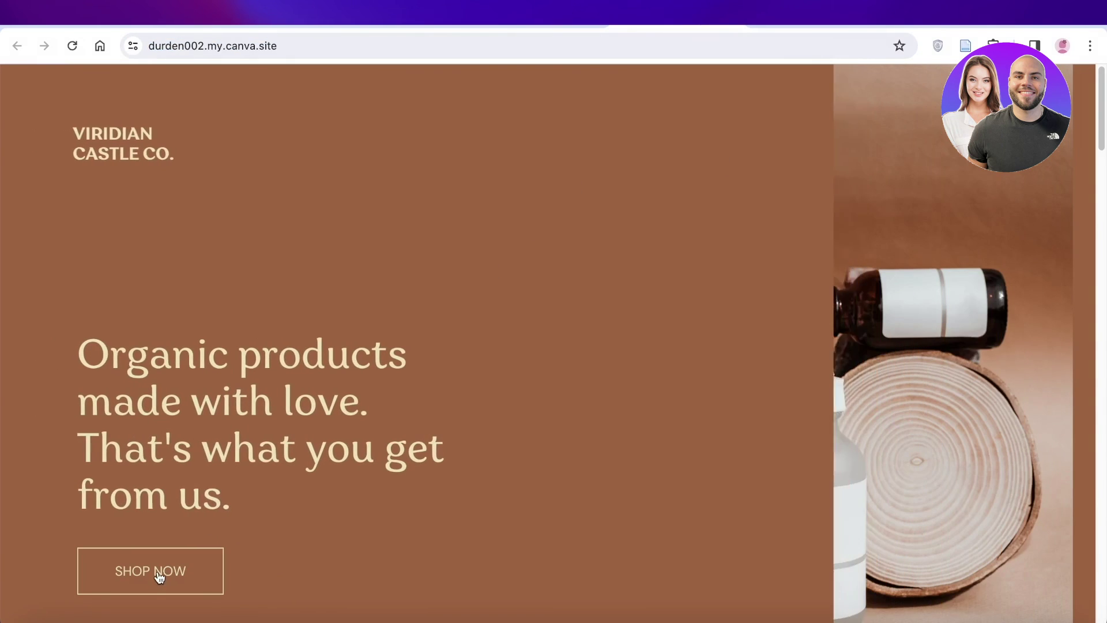
click(164, 571)
key(super+w)
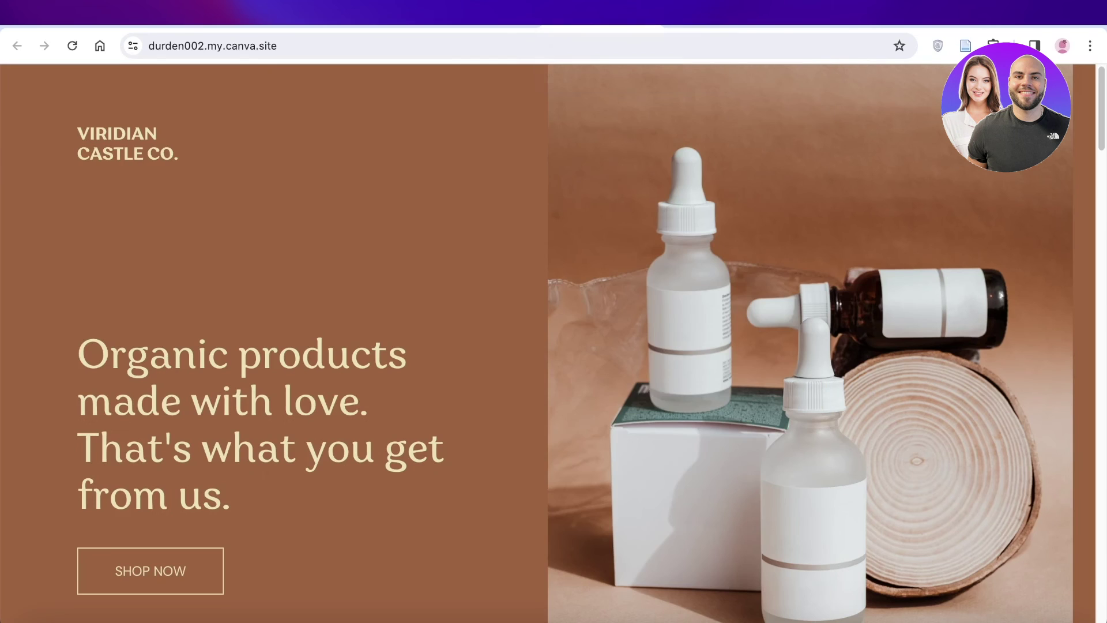
click(664, 25)
click(582, 25)
click(766, 26)
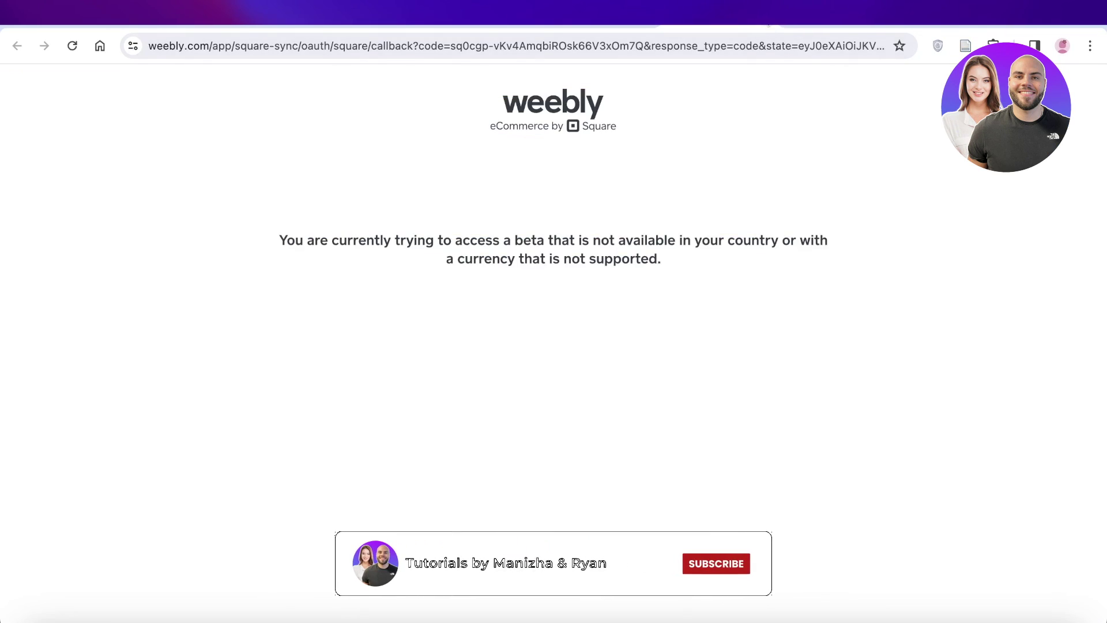
click(750, 25)
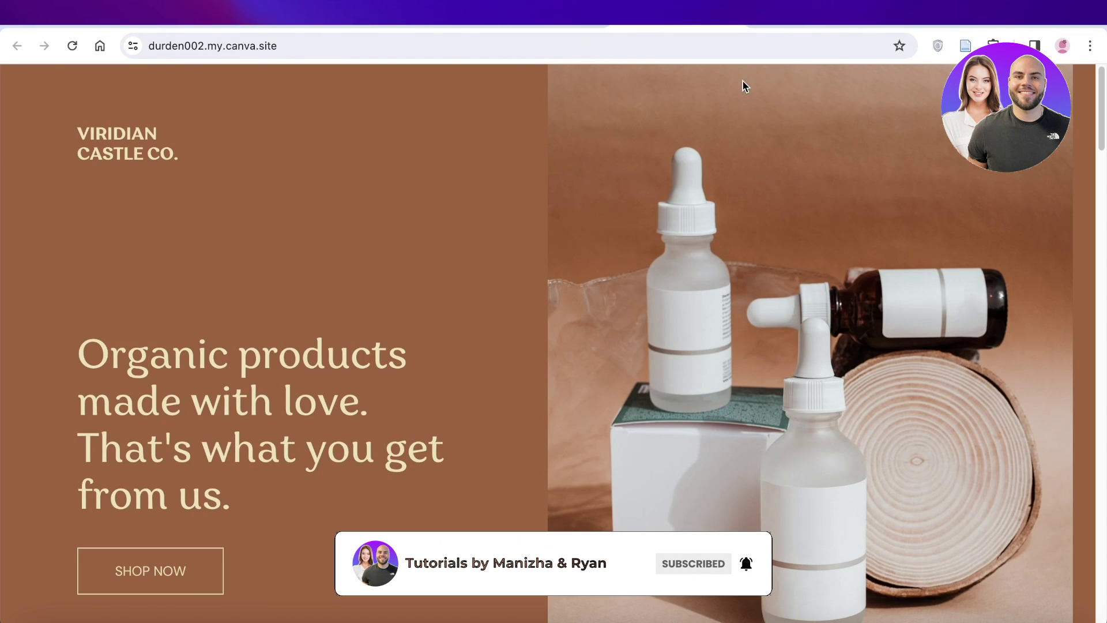